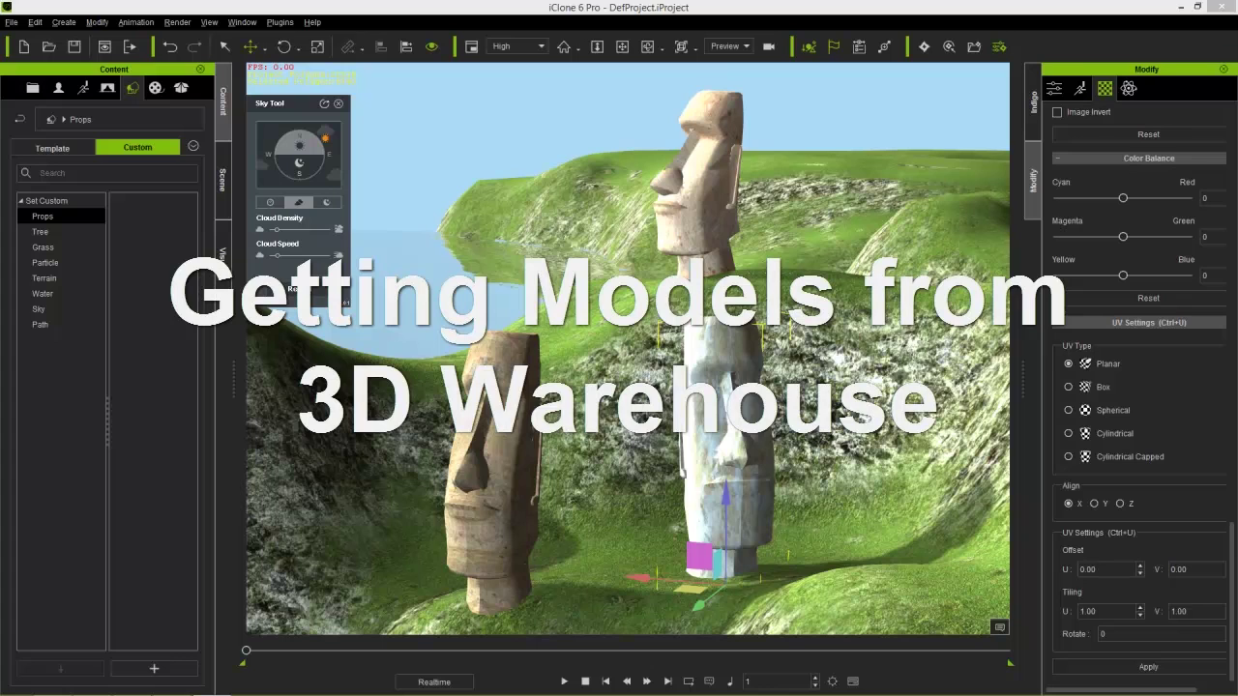
Switch from iClone 6 Pro to the Chrome browser's new tab page.
key(alt+Tab)
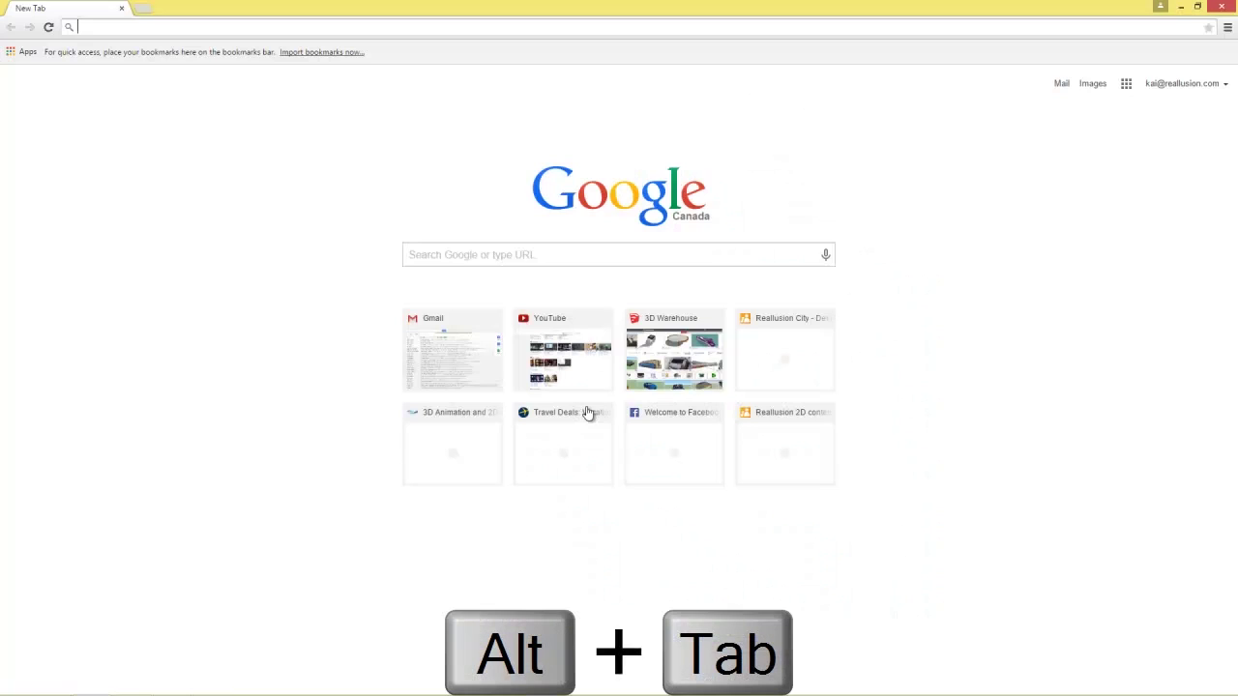
Go to the 3D Warehouse website at 3dwarehouse.sketchup.com.
click(442, 22)
text(3dwarehouse.sketchup.com)
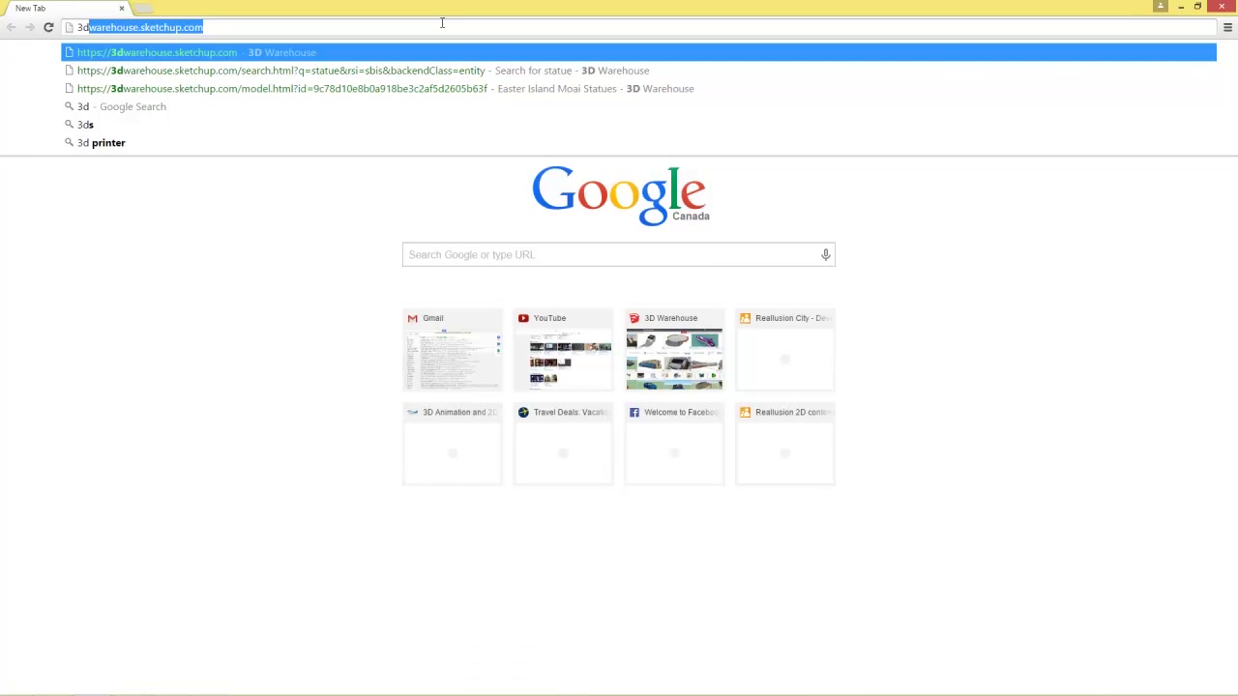
key(End)
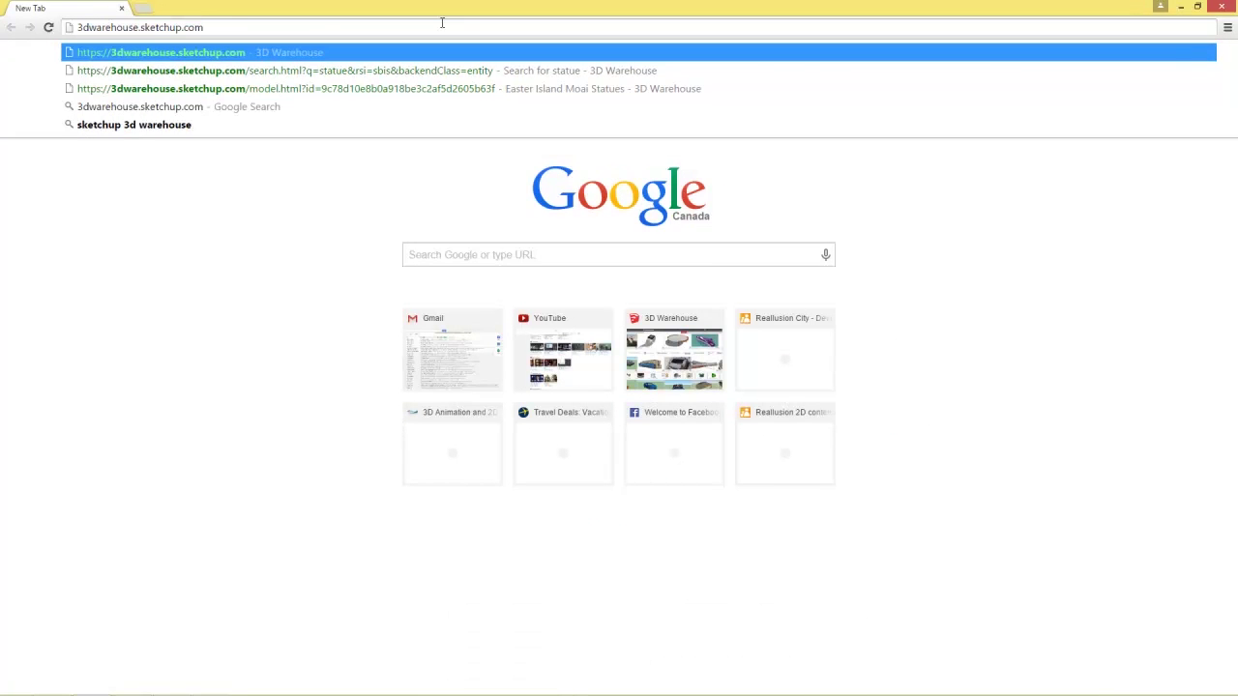
key(Return)
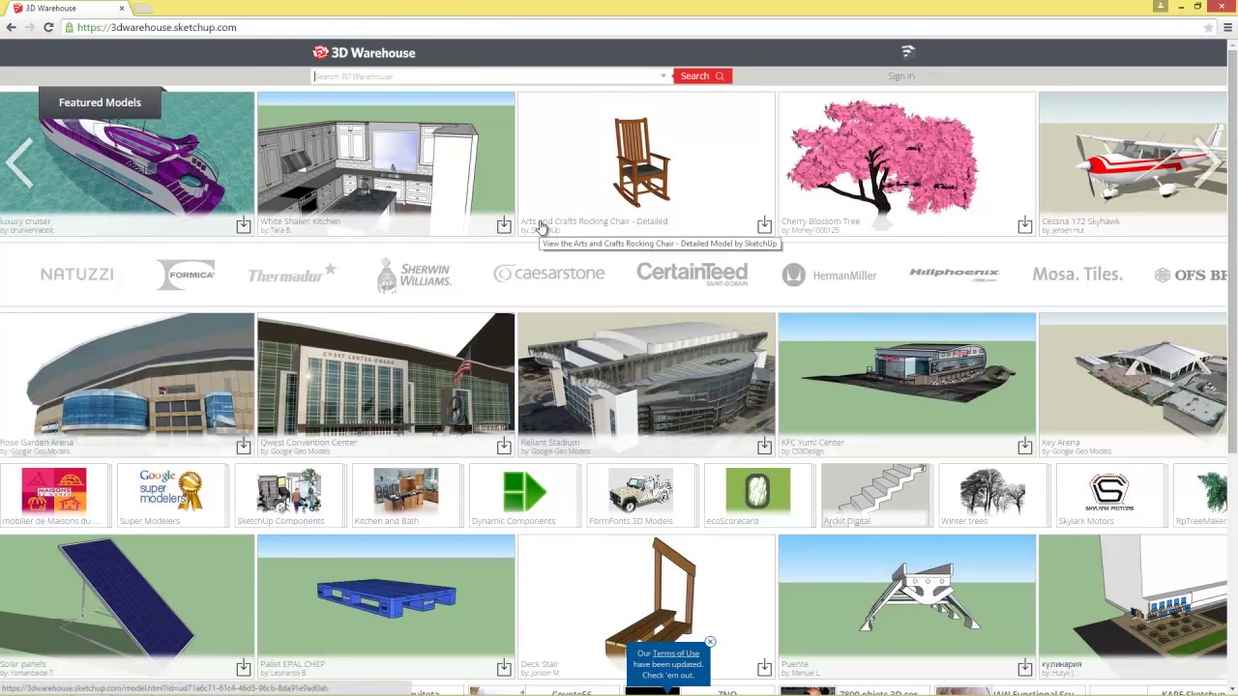
Search 3D Warehouse for 'statue' and open the Easter Island Moai Statues model.
text(statue)
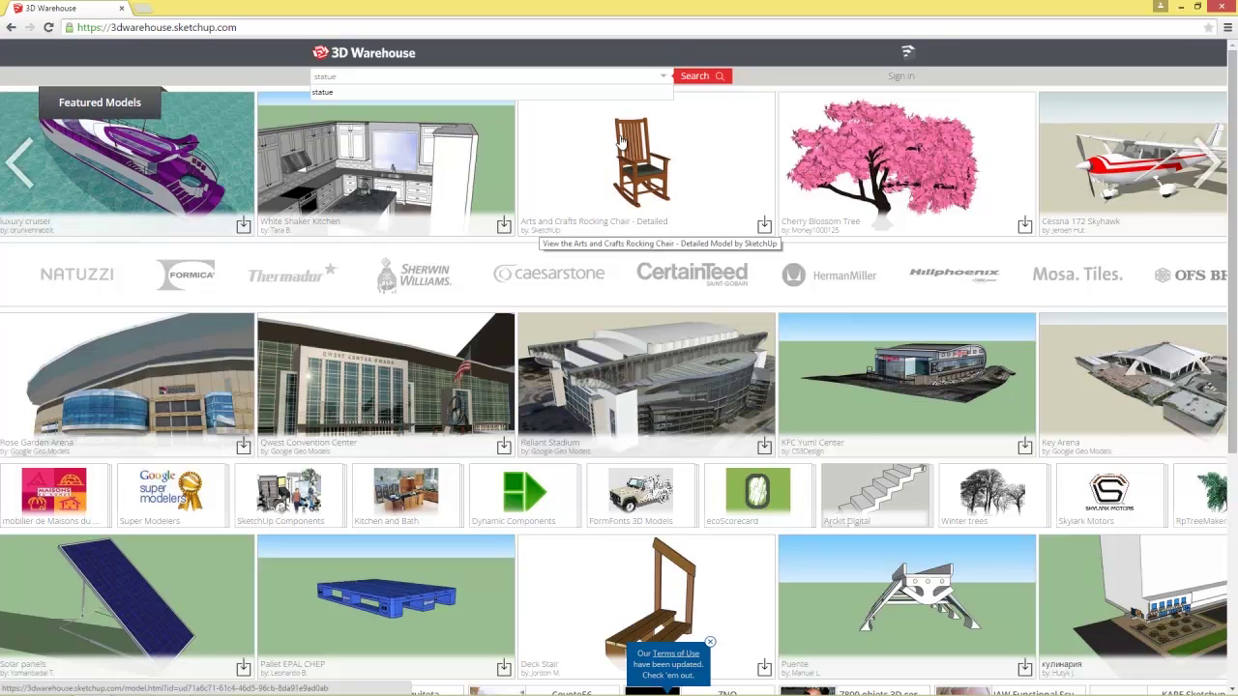
click(693, 77)
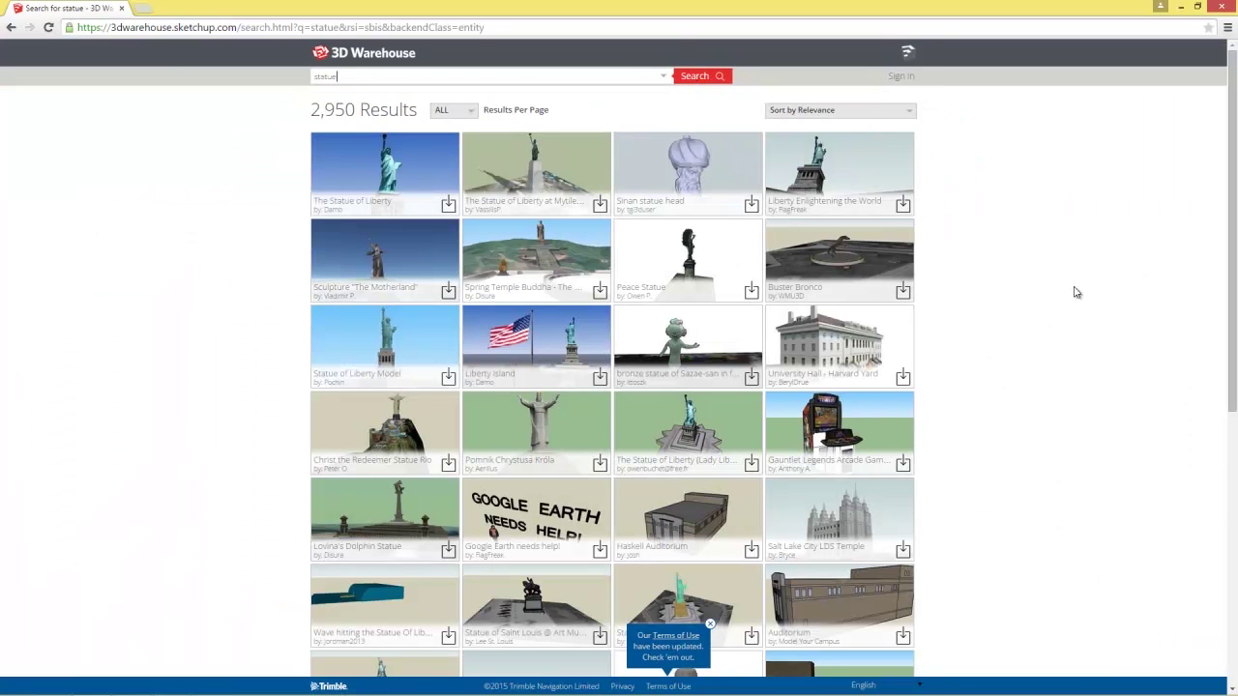
scroll(1074, 290, down, 3)
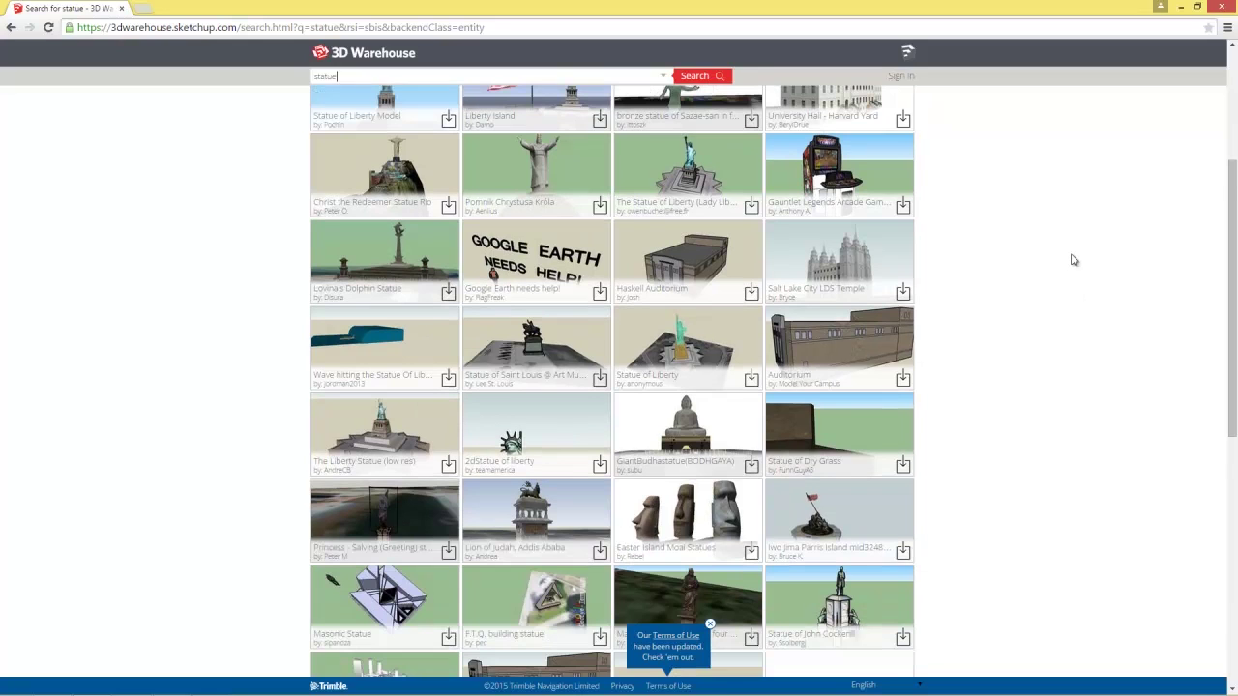
scroll(1072, 267, down, 1)
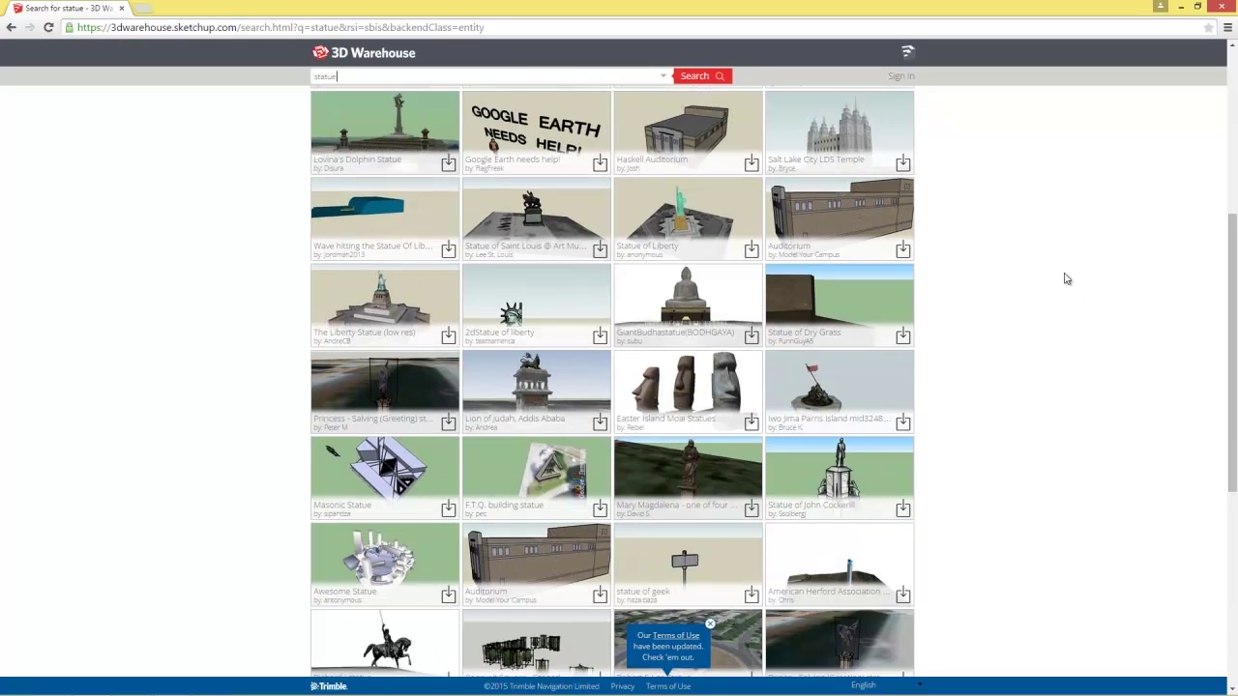
click(683, 390)
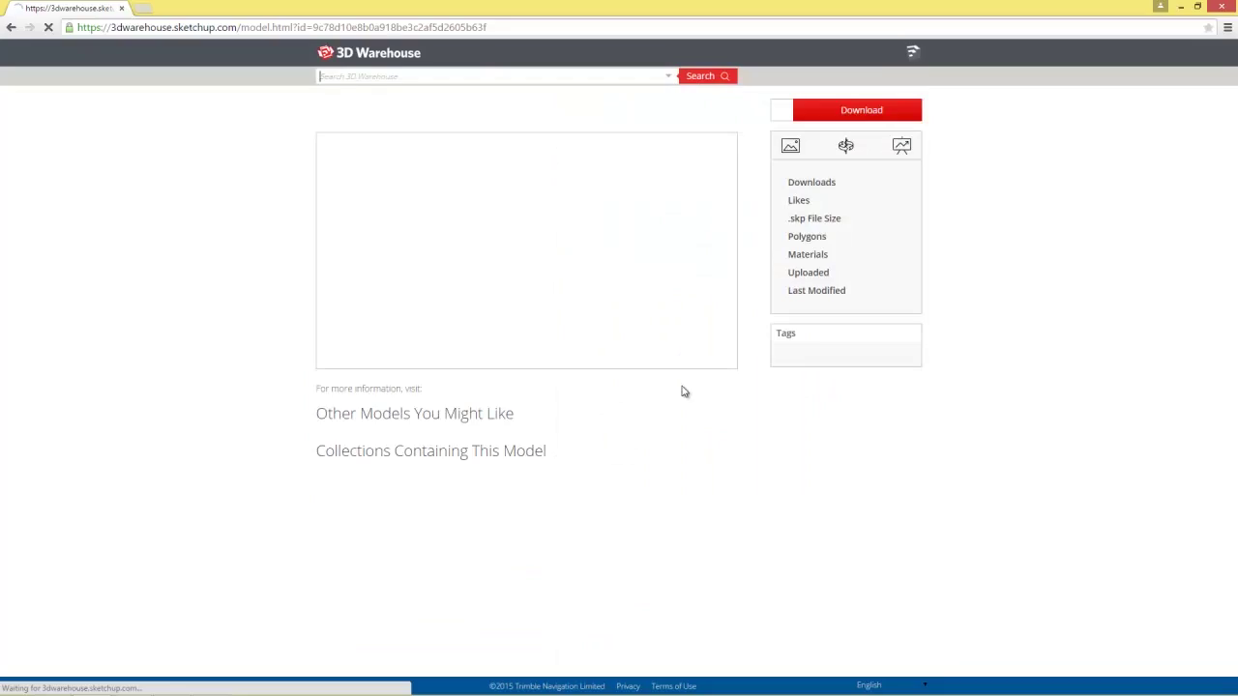
Download the Moai model as a SketchUp 5 file and show Moai_Statues.skp in Downloads.
click(840, 147)
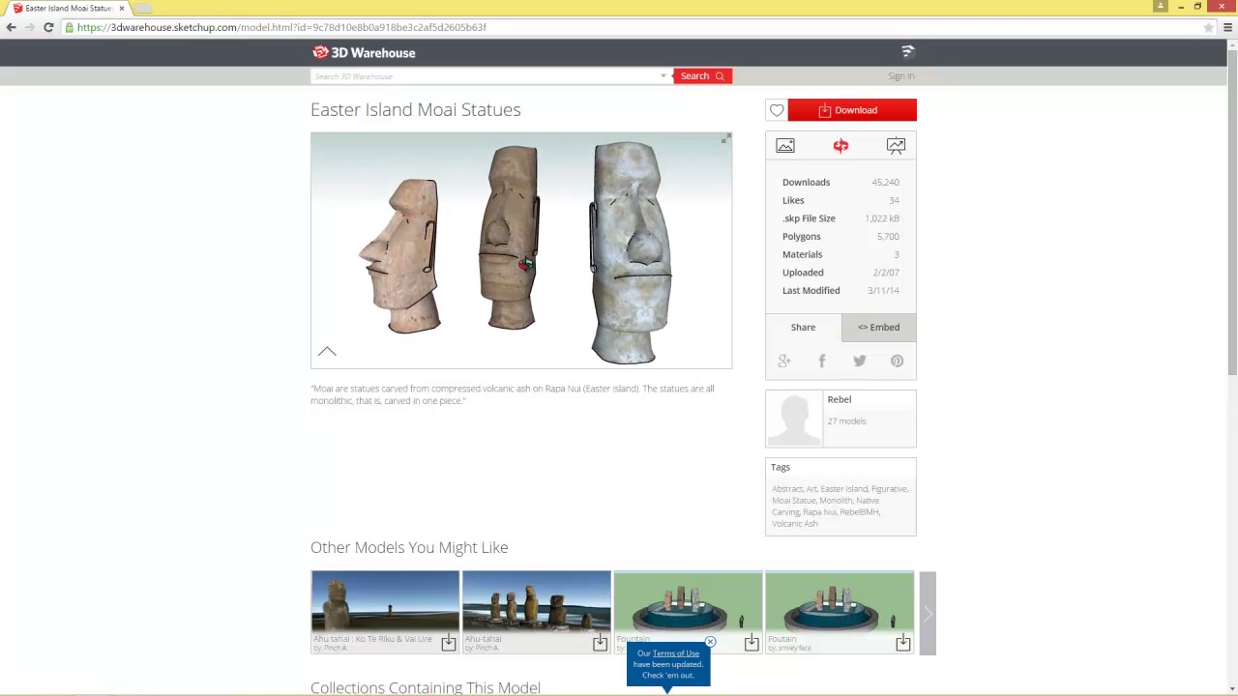
click(846, 113)
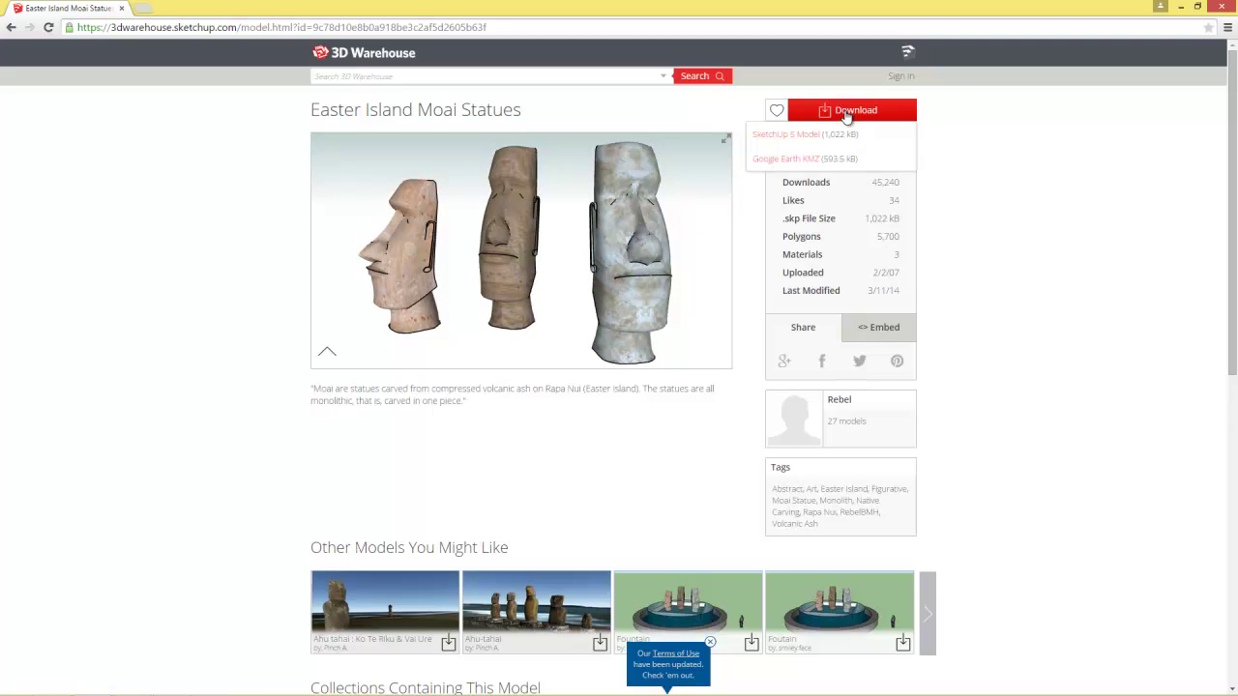
click(801, 141)
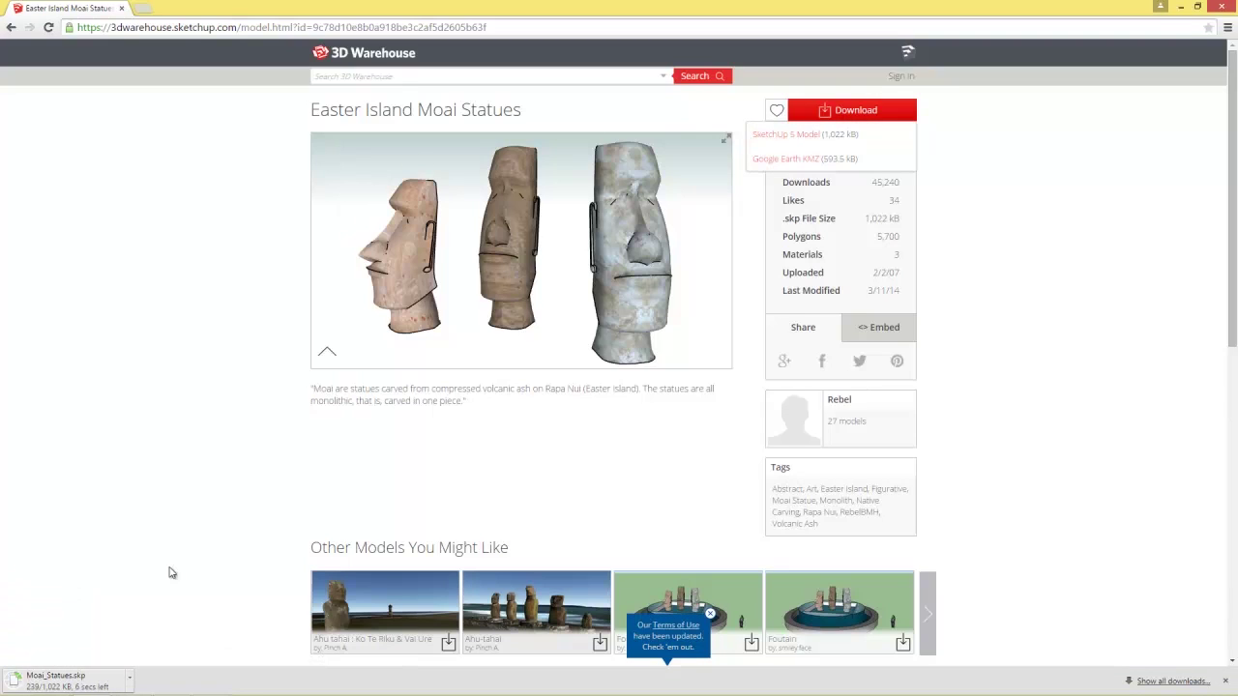
click(131, 682)
click(166, 636)
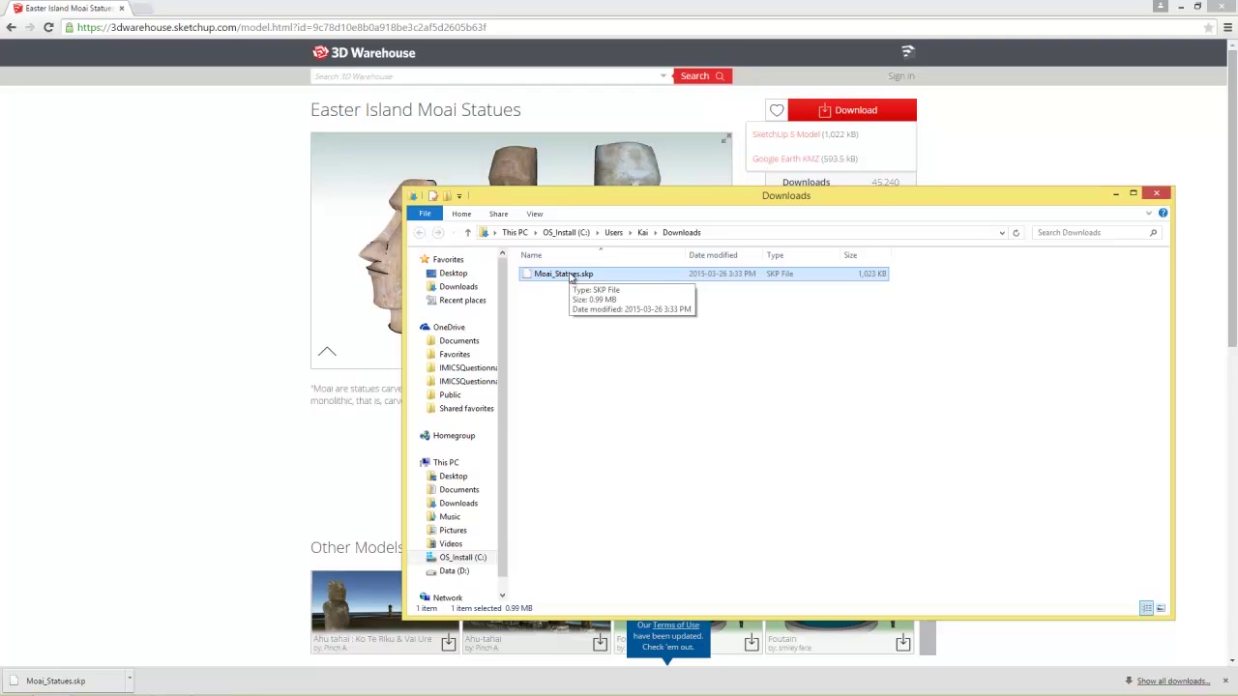
drag(572, 278, 635, 343)
Import Moai_Statues.skp into 3DXchange5 and orbit to view the three statues side by side.
key(alt+Tab)
key(alt+Tab)
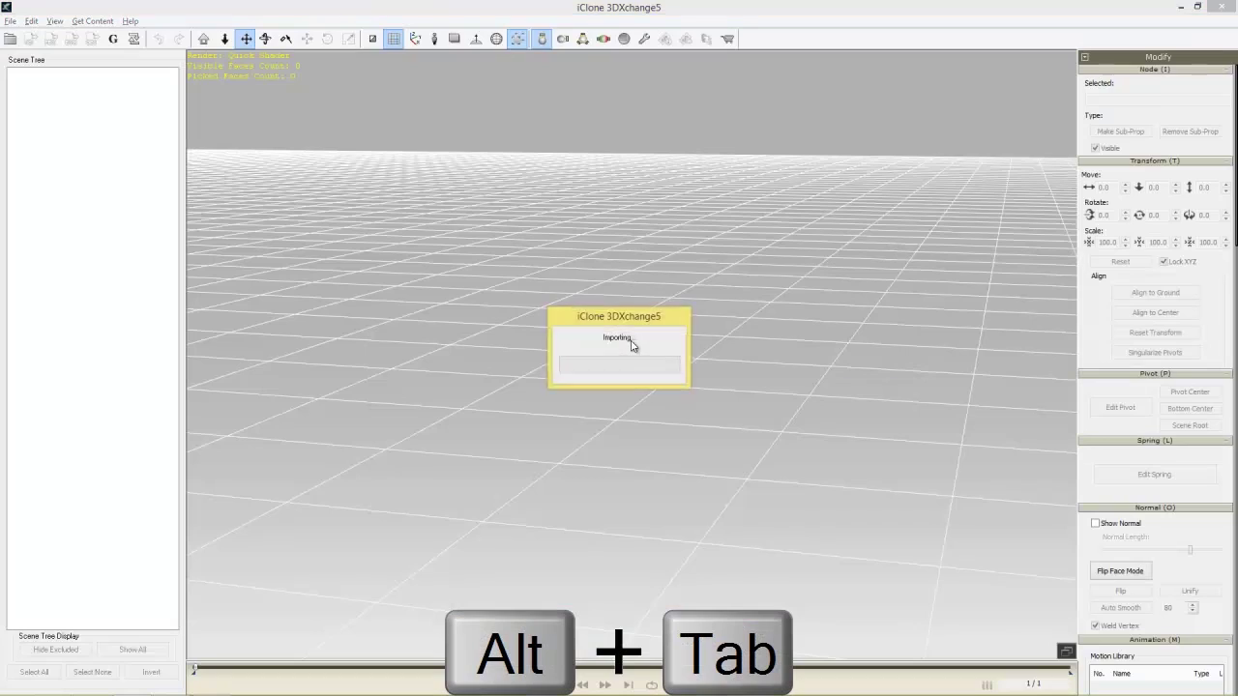
right_drag(685, 371, 614, 462)
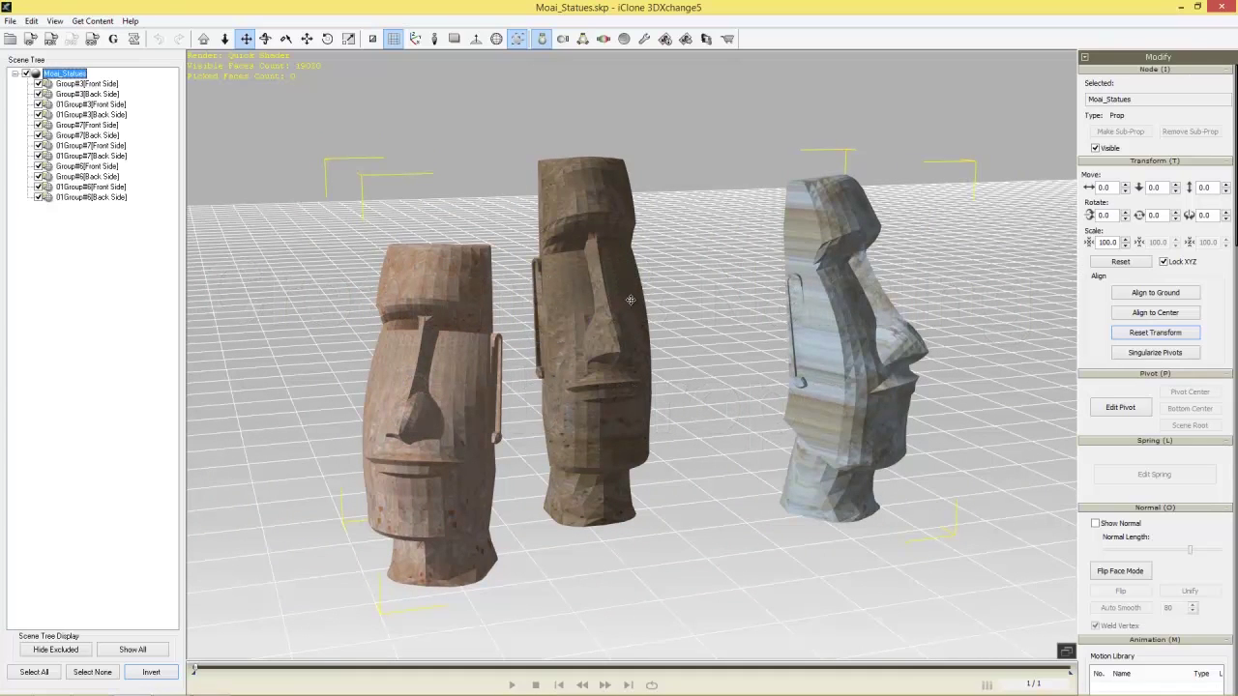
Combine the left statue's four Group#3[Front Side] parts into one sub-prop.
click(577, 312)
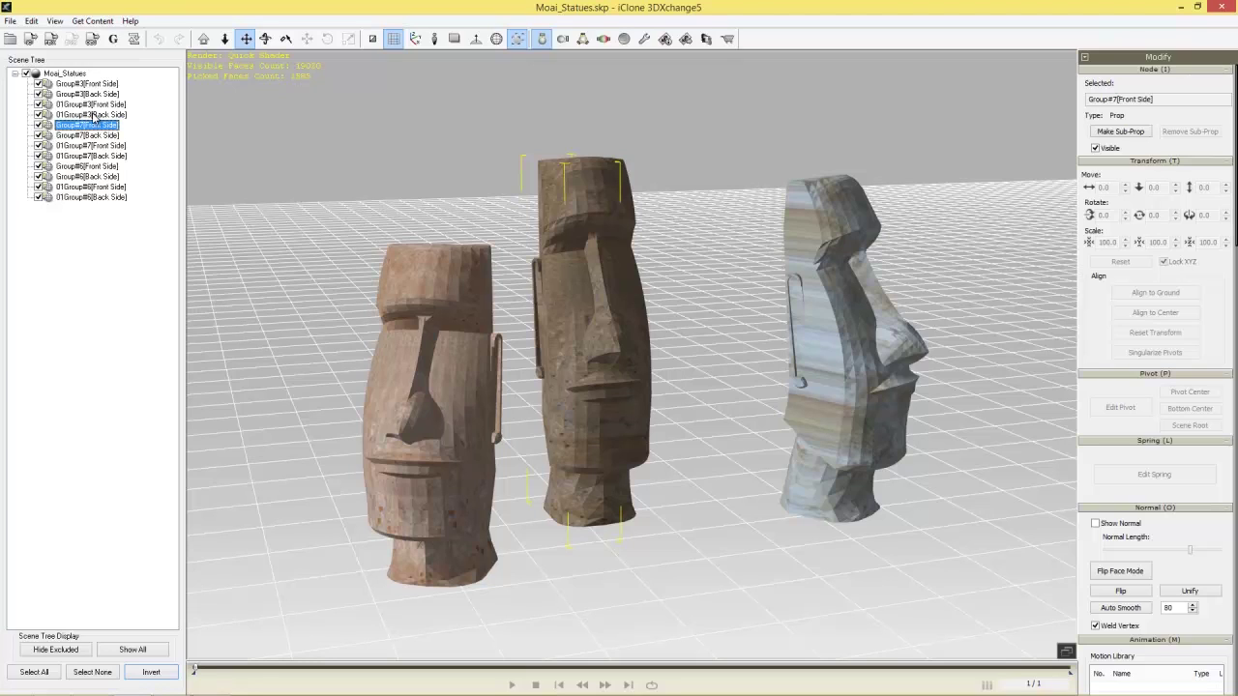
click(397, 329)
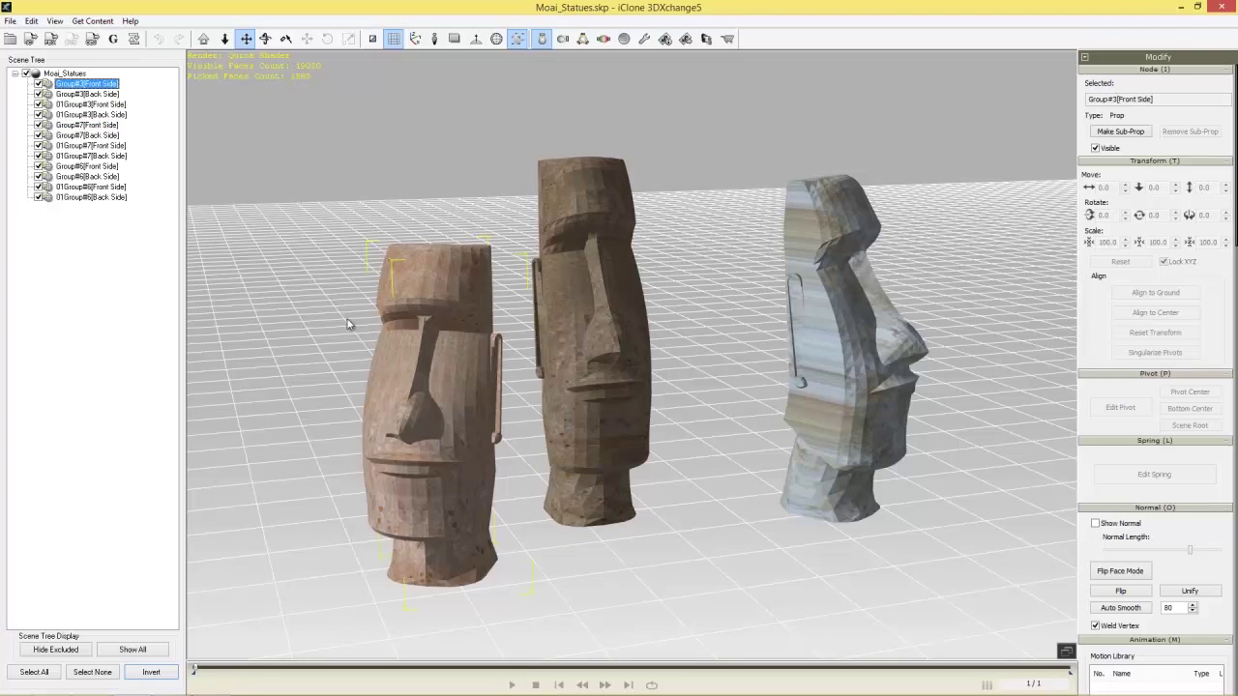
shift+click(101, 115)
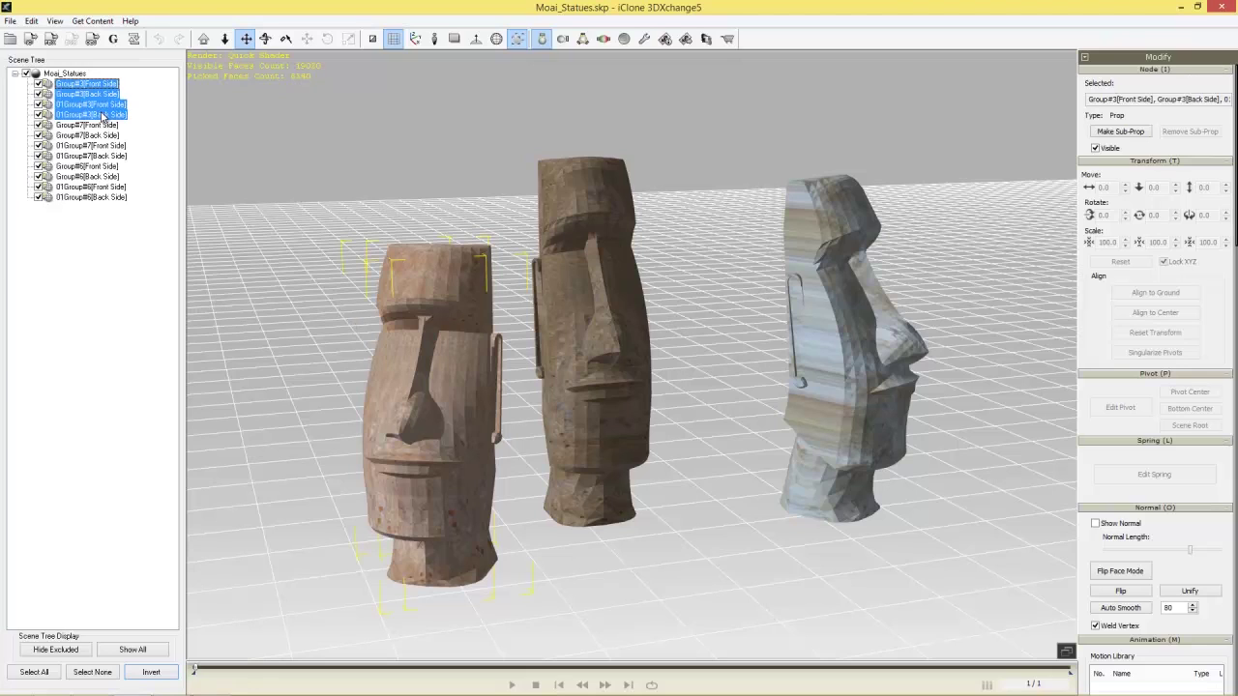
click(1122, 132)
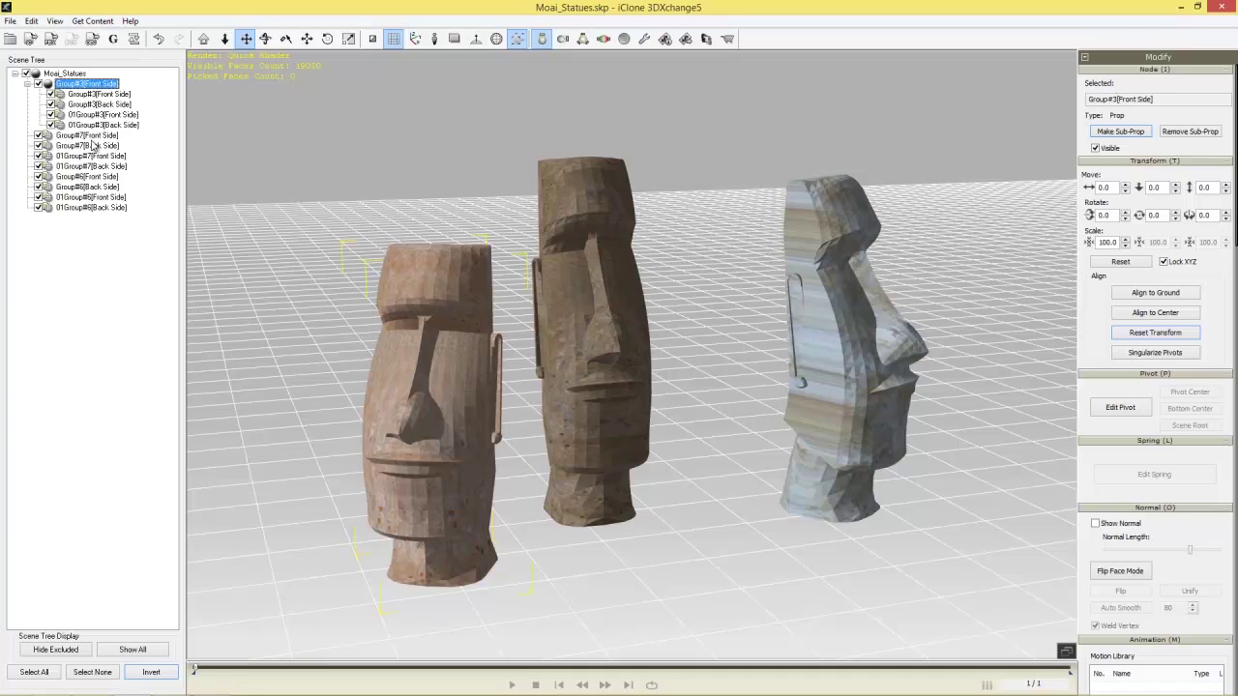
Make sub-props of the middle statue's Group#7 parts and the right statue's Group#6 parts.
click(93, 137)
shift+click(94, 167)
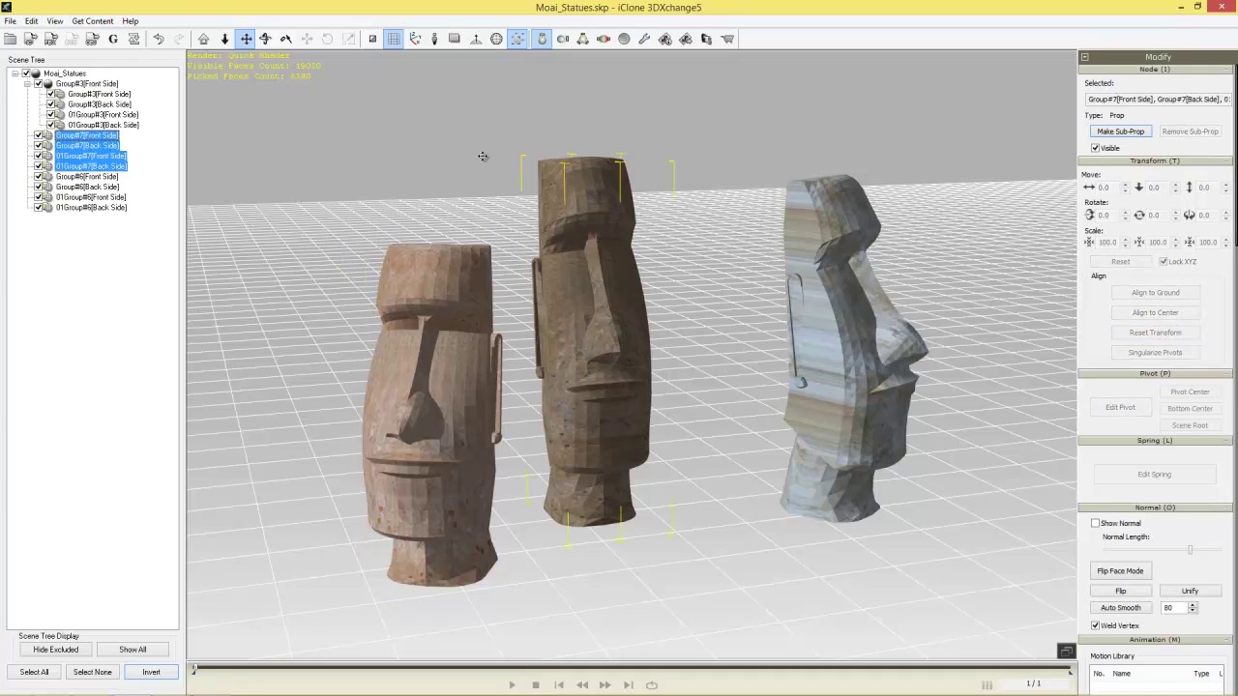
click(1124, 131)
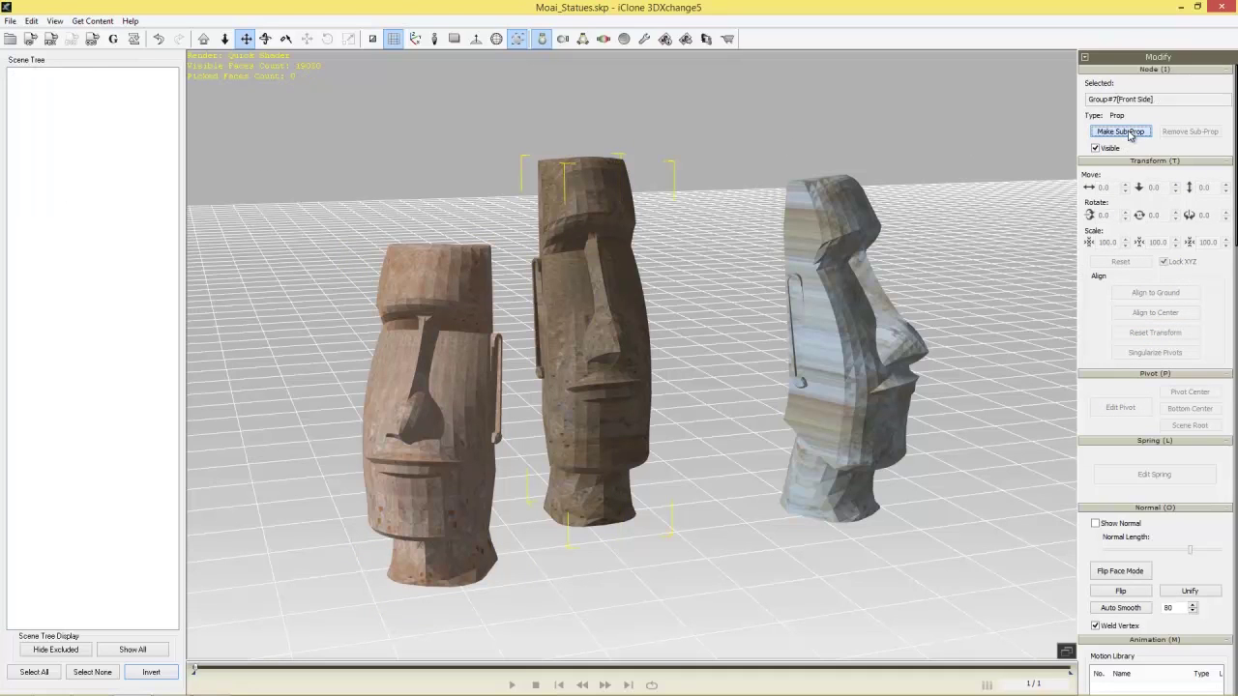
click(91, 188)
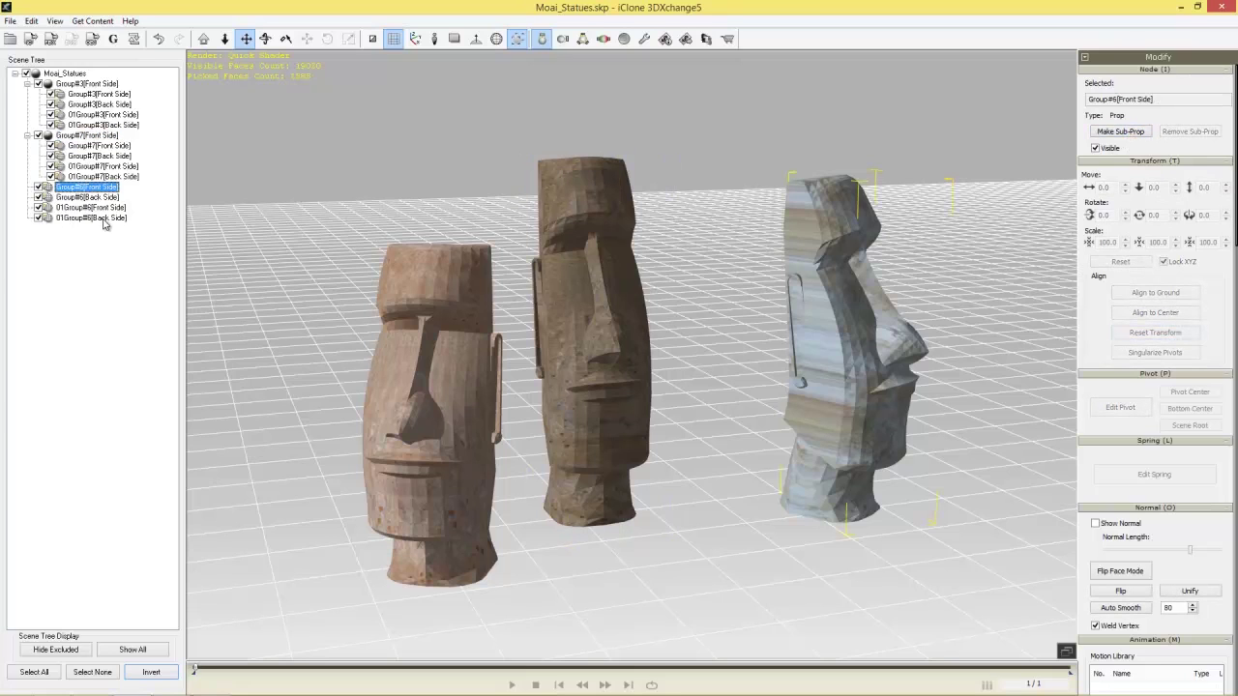
shift+click(104, 217)
click(1134, 131)
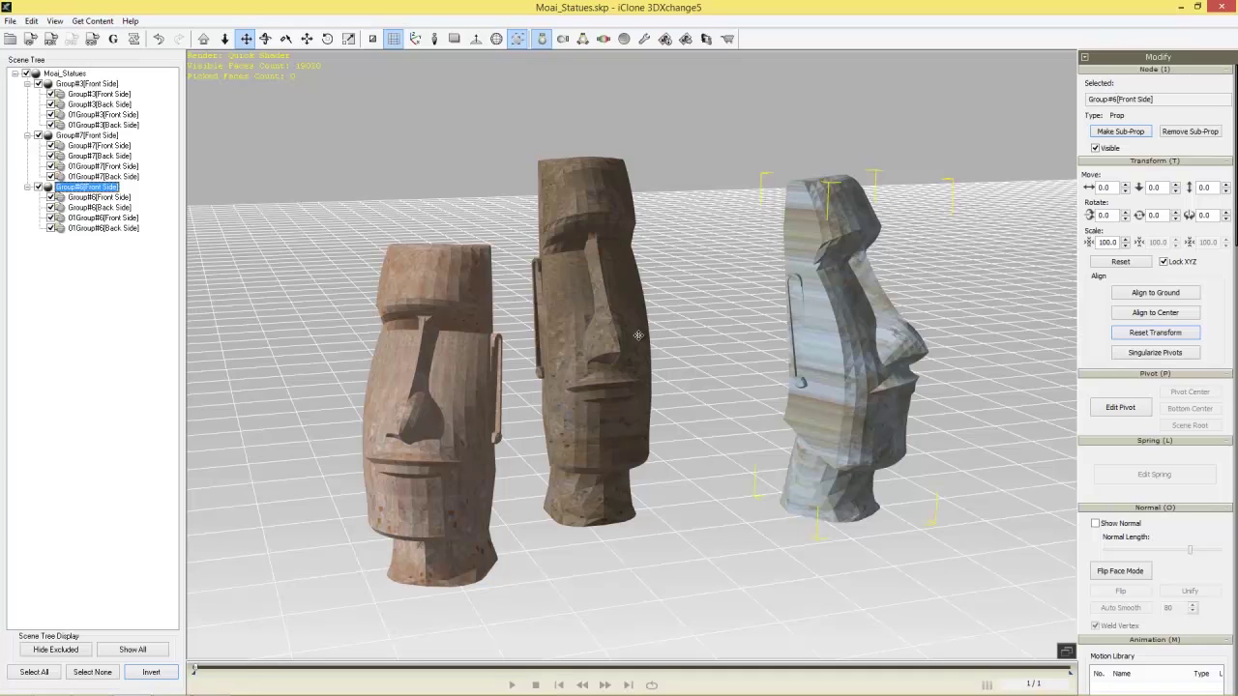
click(91, 85)
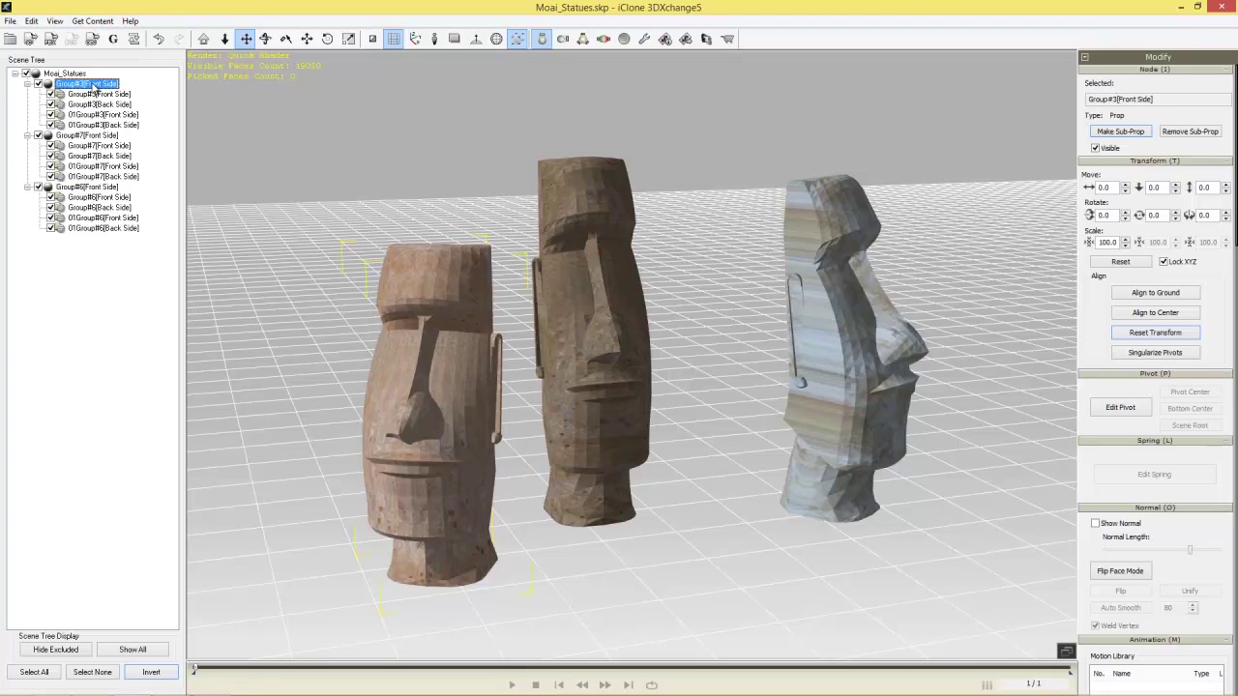
Rename the left and middle statue sub-props to Eddie and Freddie.
key(F2)
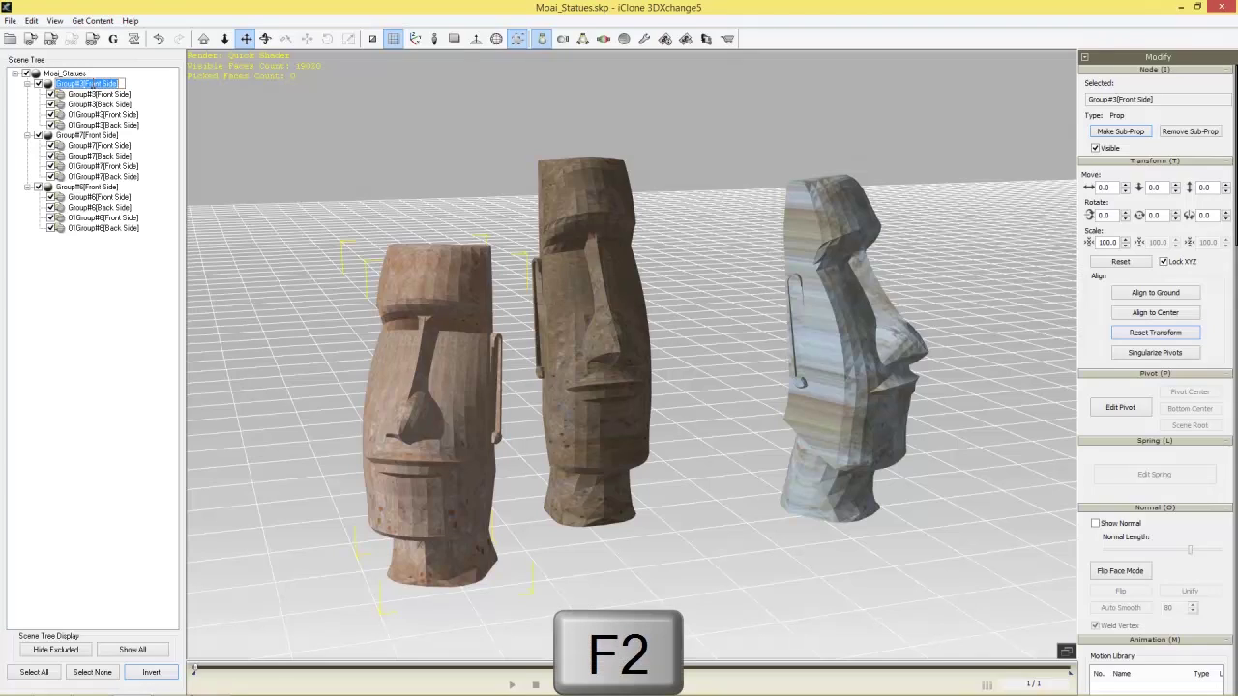
text(Eddie)
key(Return)
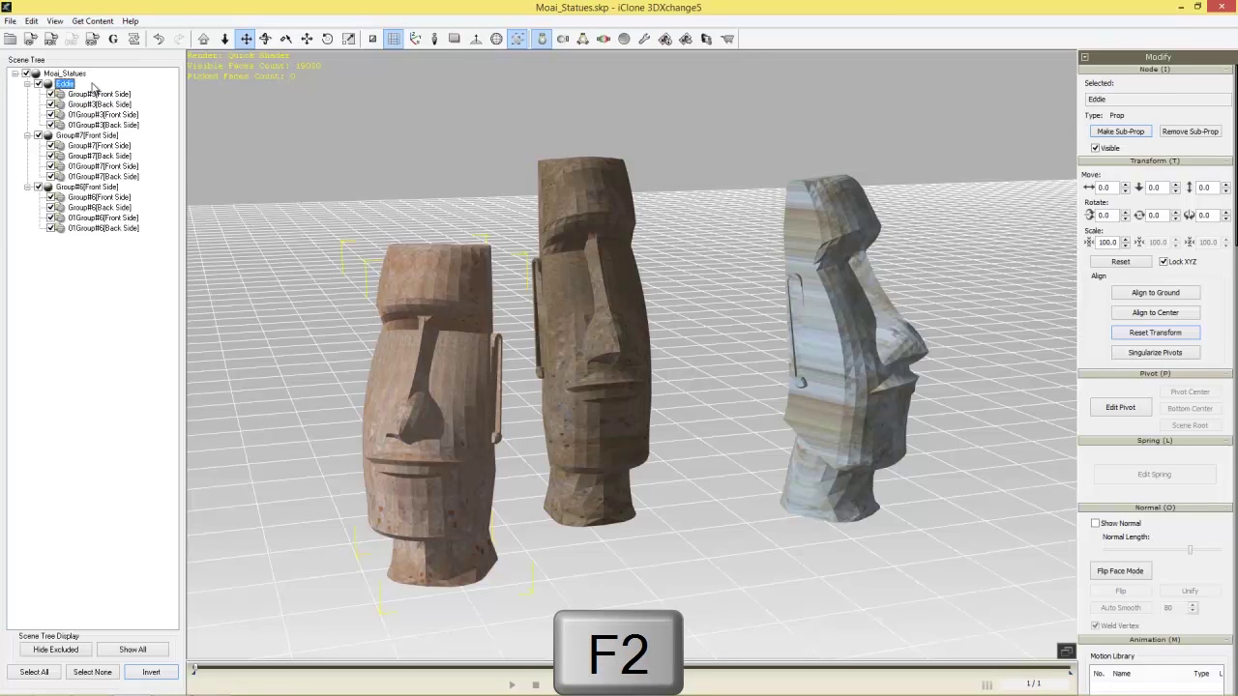
click(100, 137)
click(102, 137)
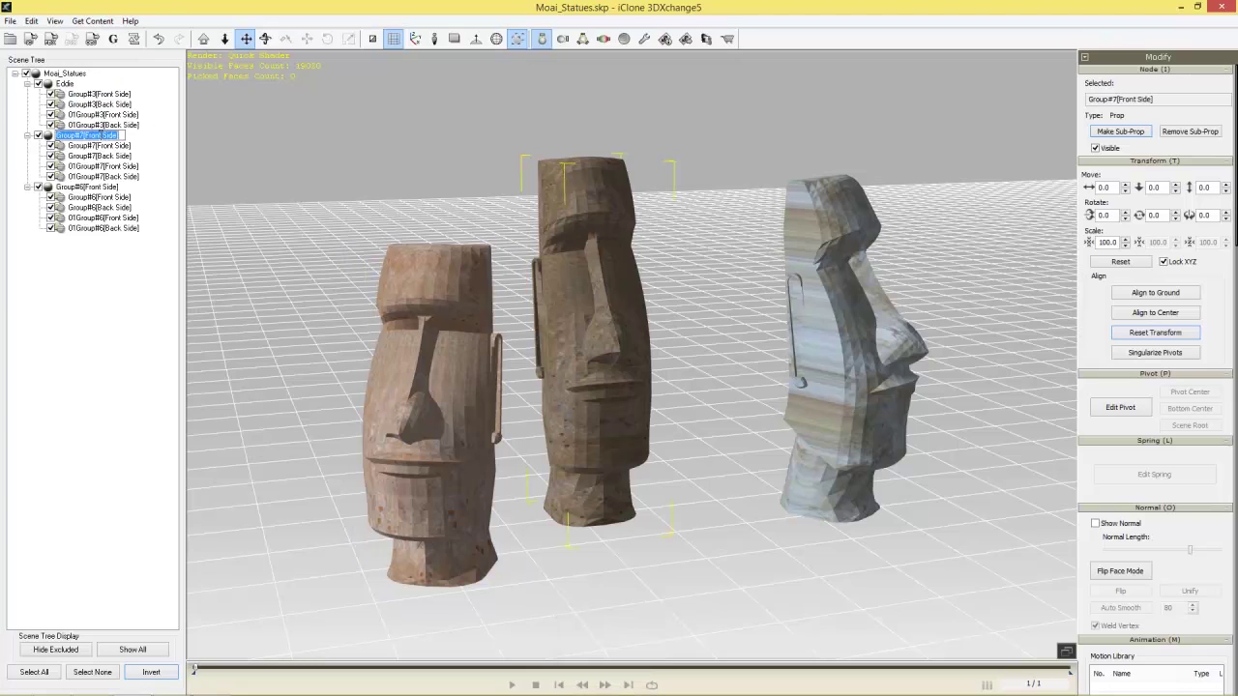
text(Freddie)
key(Return)
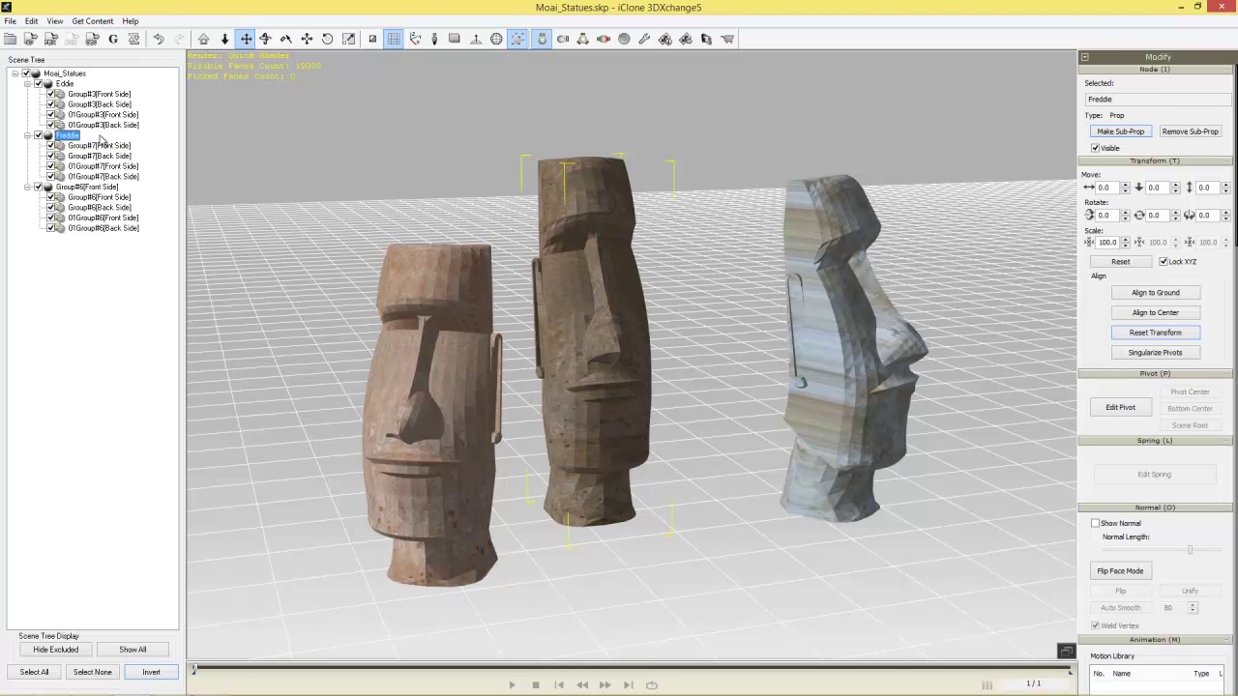
Rename the right statue sub-prop to Teddie.
click(79, 190)
click(79, 190)
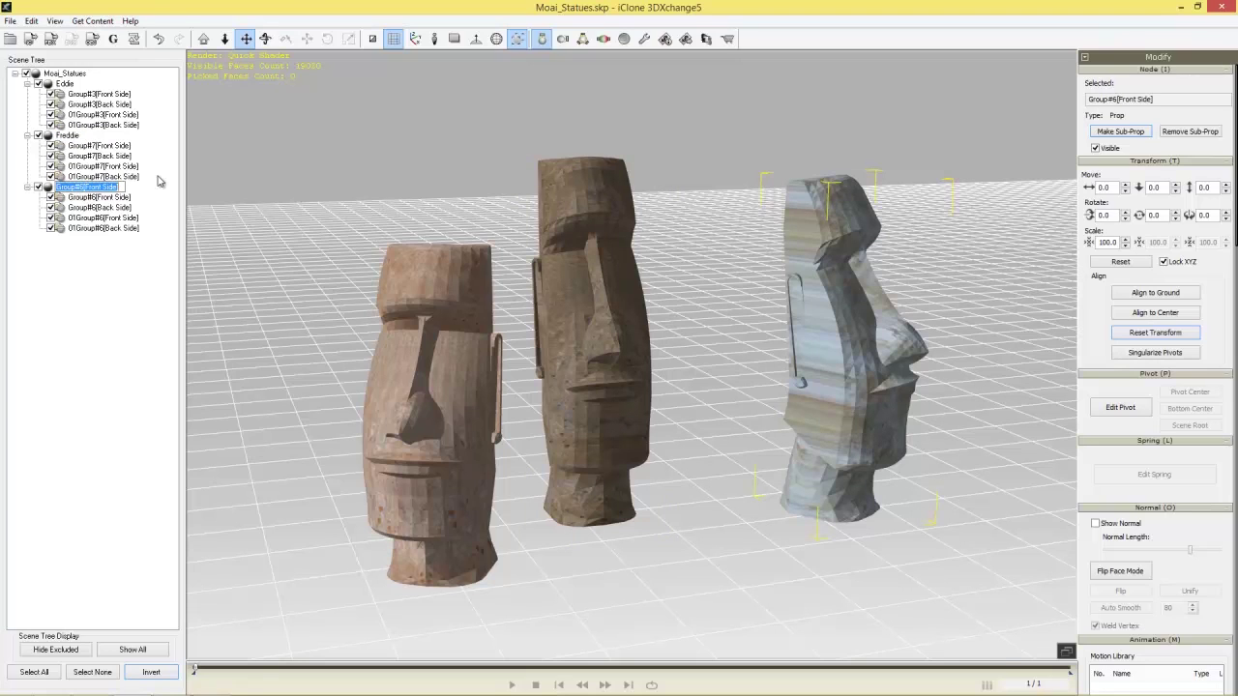
text(Teddy)
key(Return)
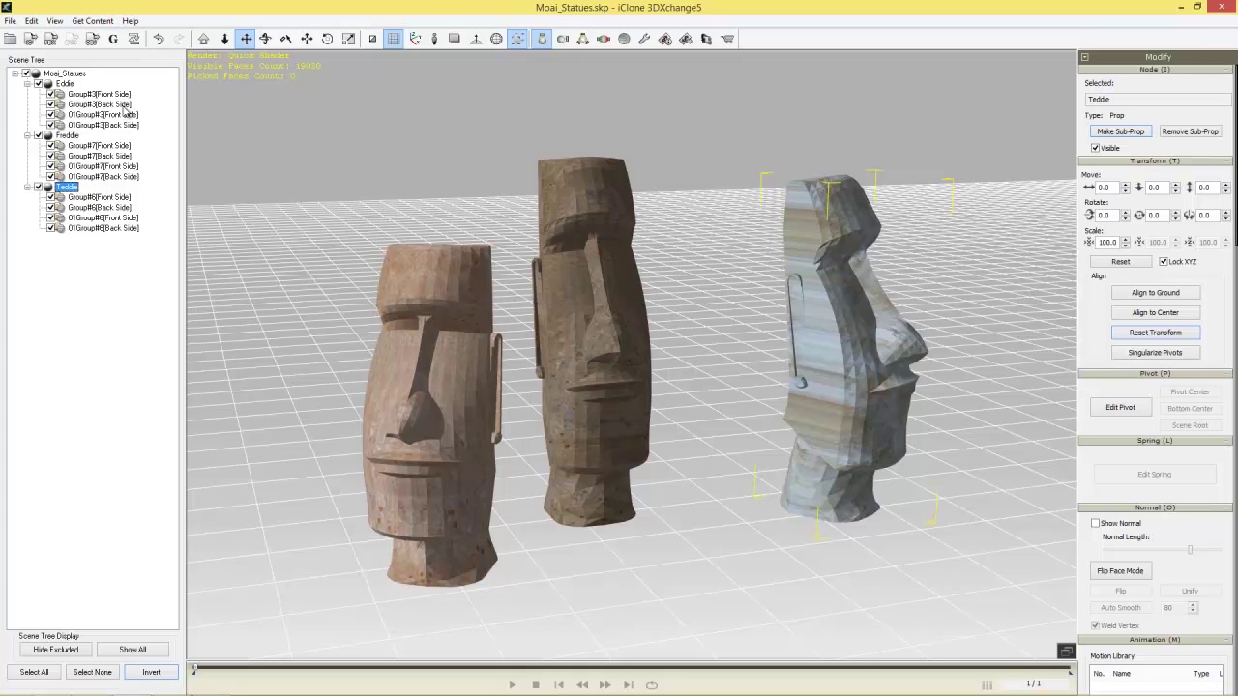
click(64, 84)
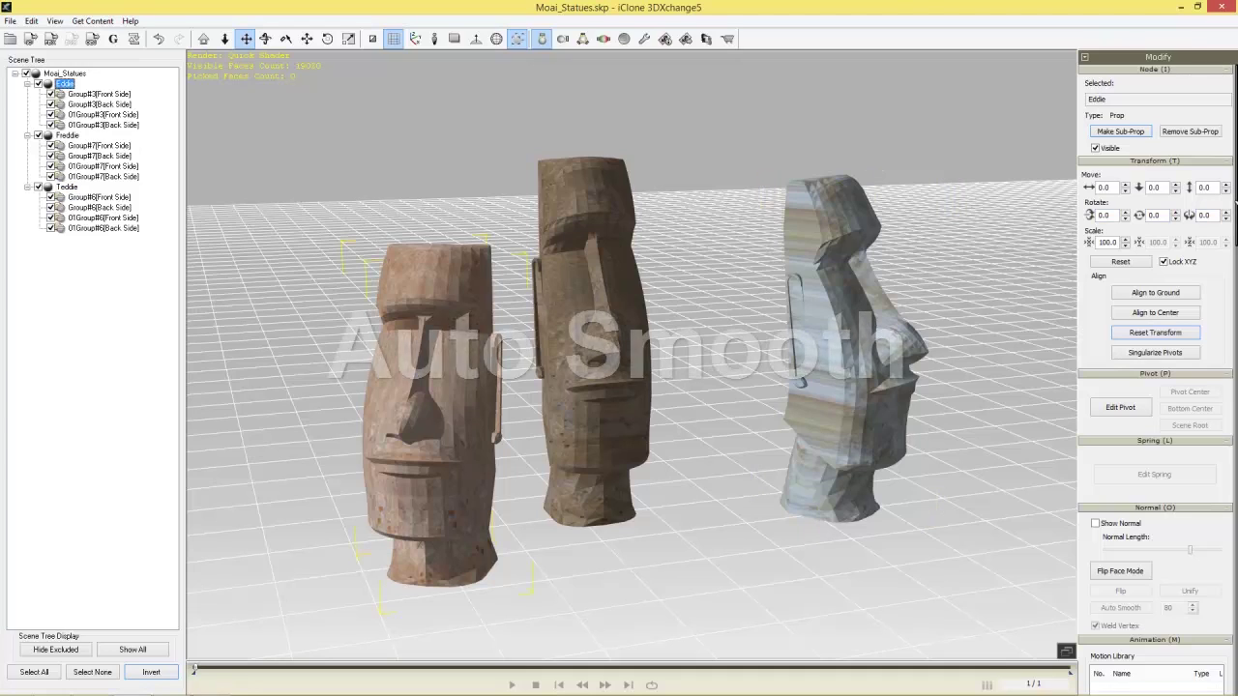
Zoom in on Eddie and pick its Group#3[Front Side] mesh in the Scene Tree.
scroll(1199, 259, down, 5)
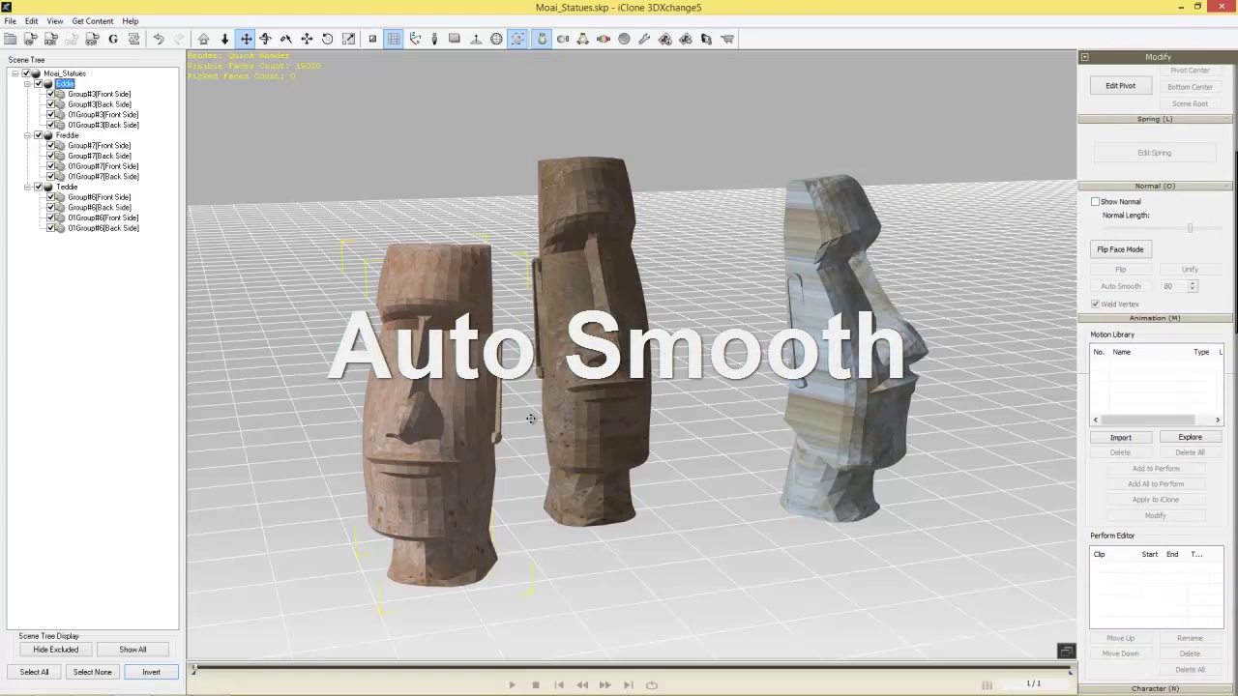
scroll(457, 398, up, 6)
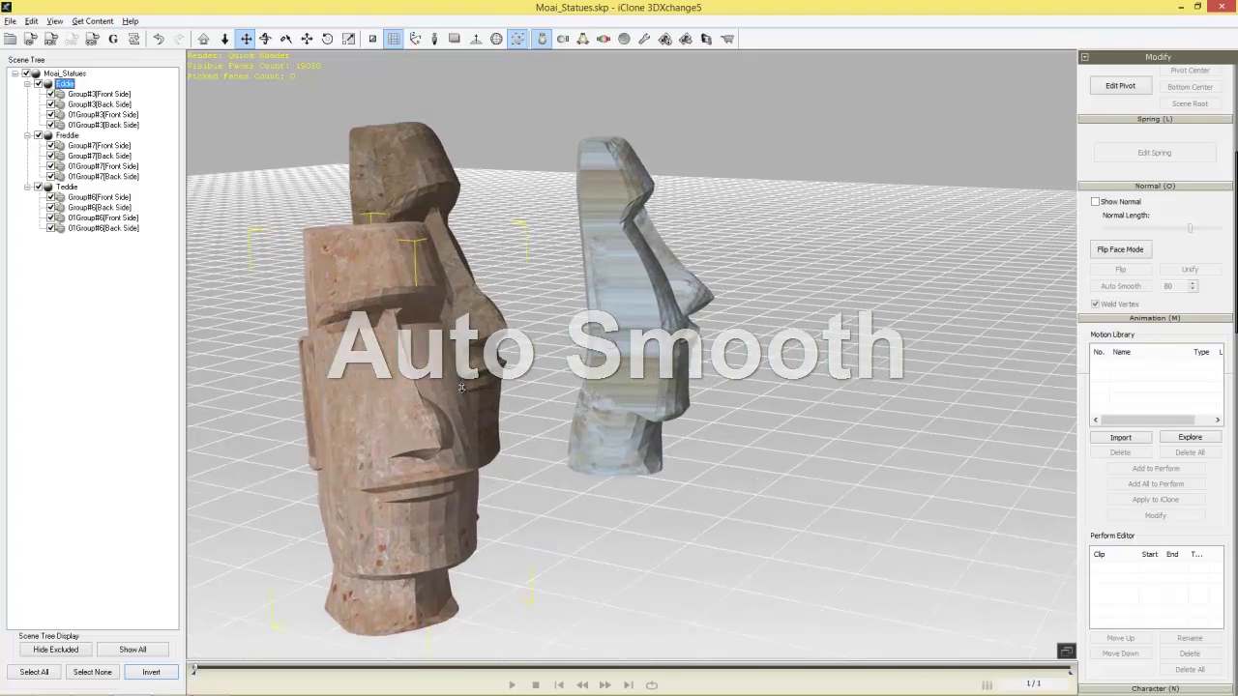
middle_drag(381, 309, 584, 237)
click(1096, 202)
click(1096, 202)
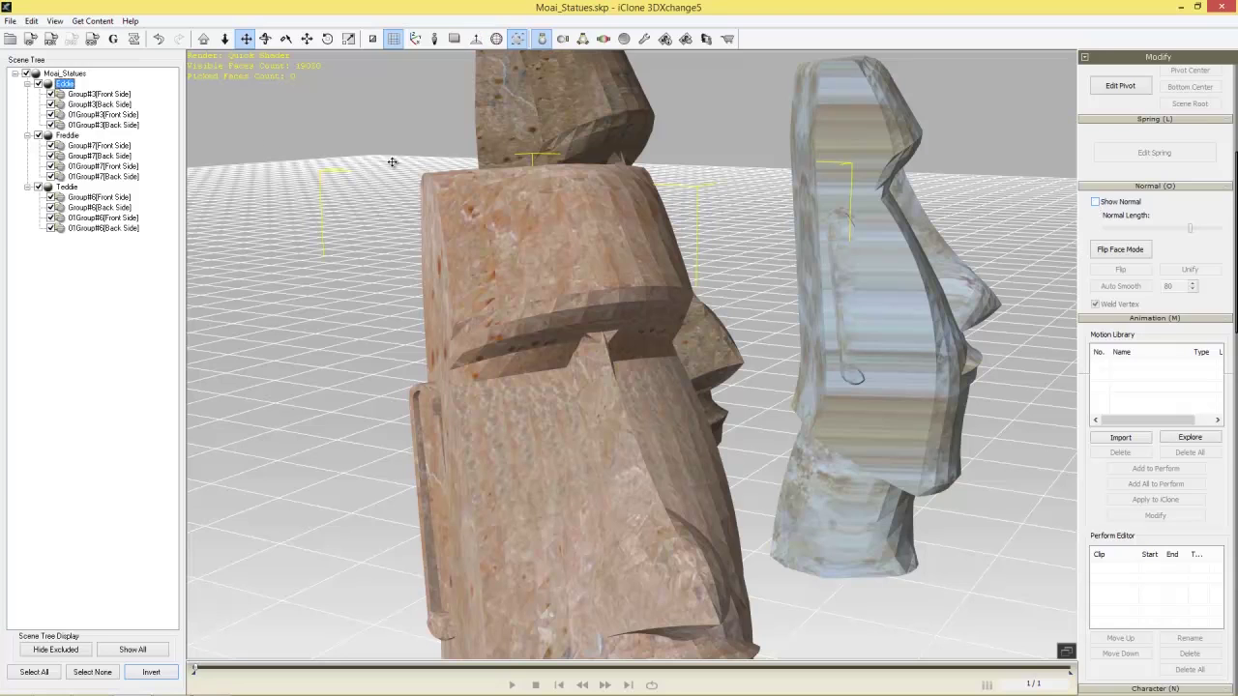
click(92, 94)
Show surface normals on all four of Eddie's parts and look down at the statue's top.
shift+click(109, 126)
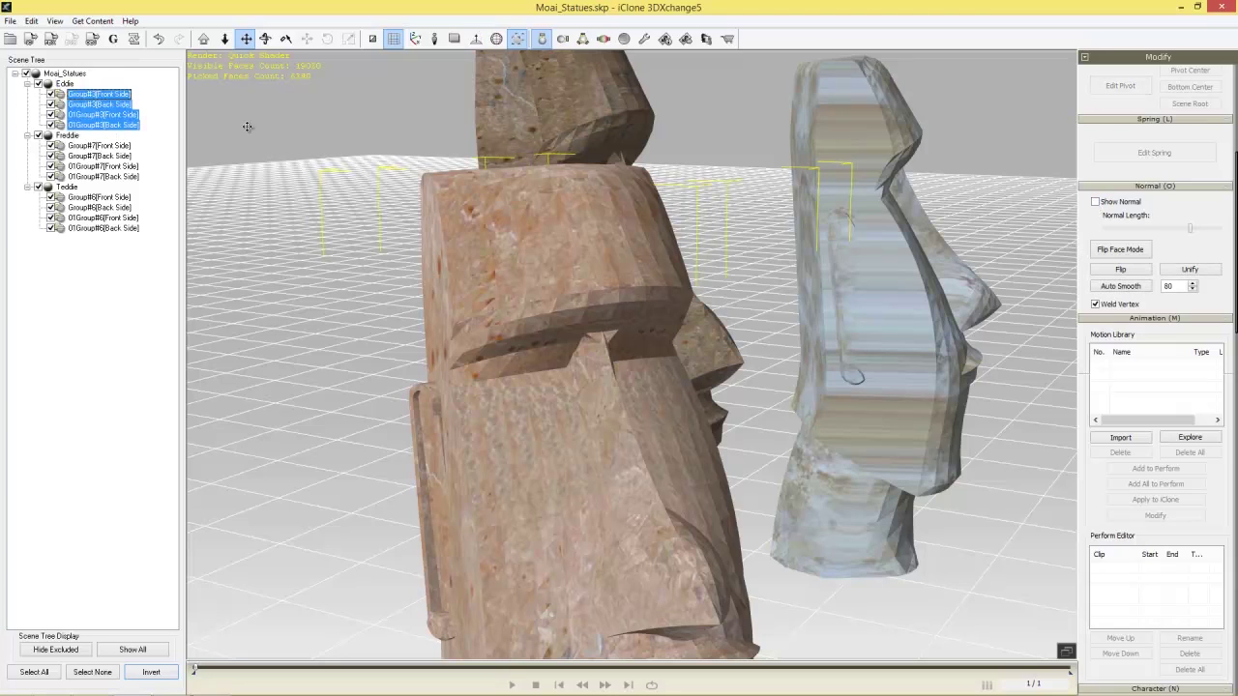
click(1096, 202)
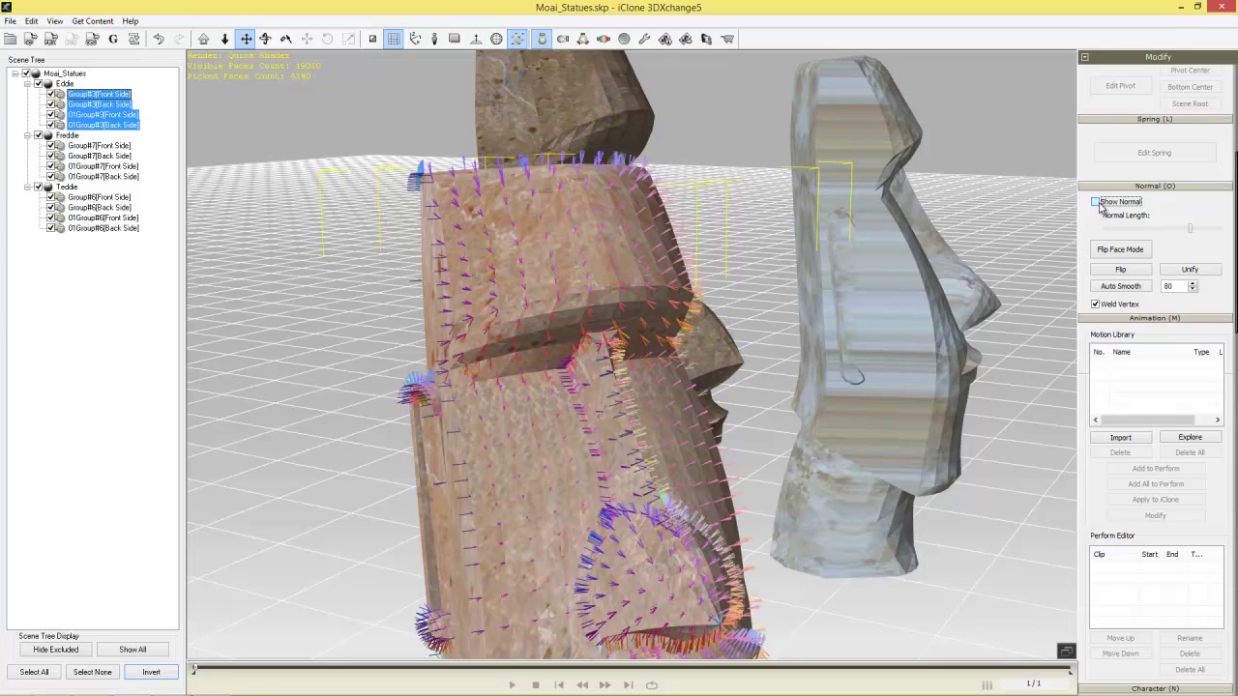
scroll(552, 345, up, 2)
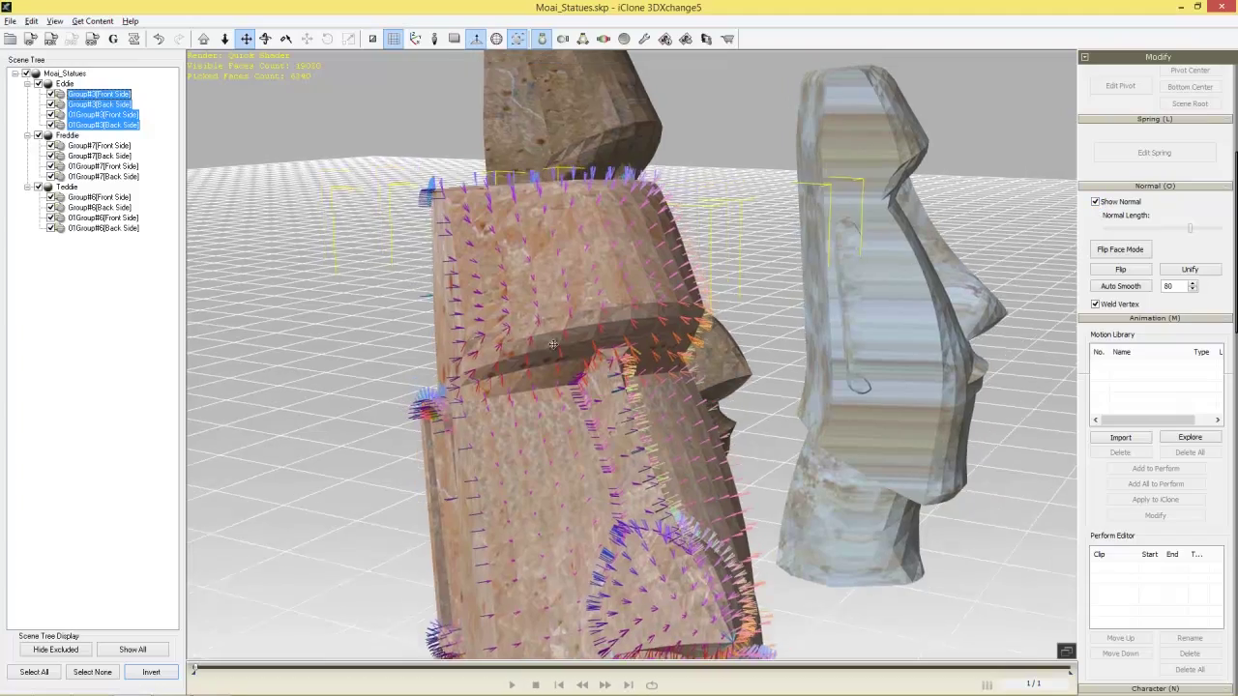
scroll(552, 345, up, 5)
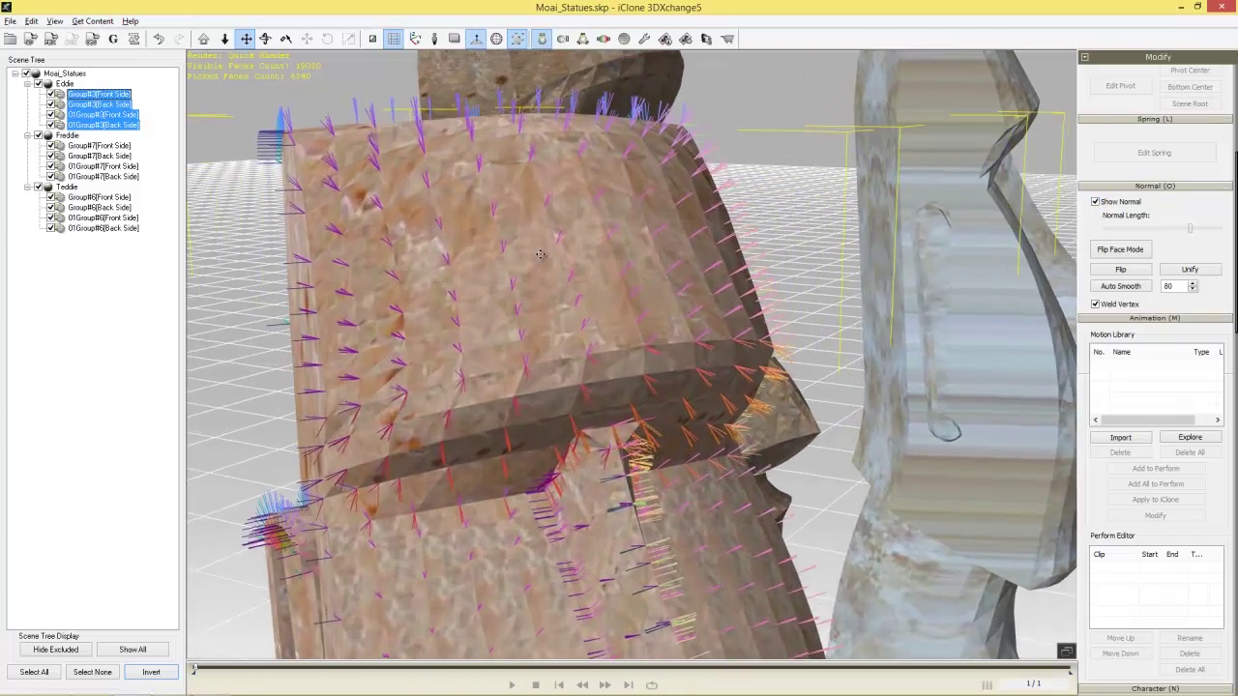
right_drag(539, 254, 550, 405)
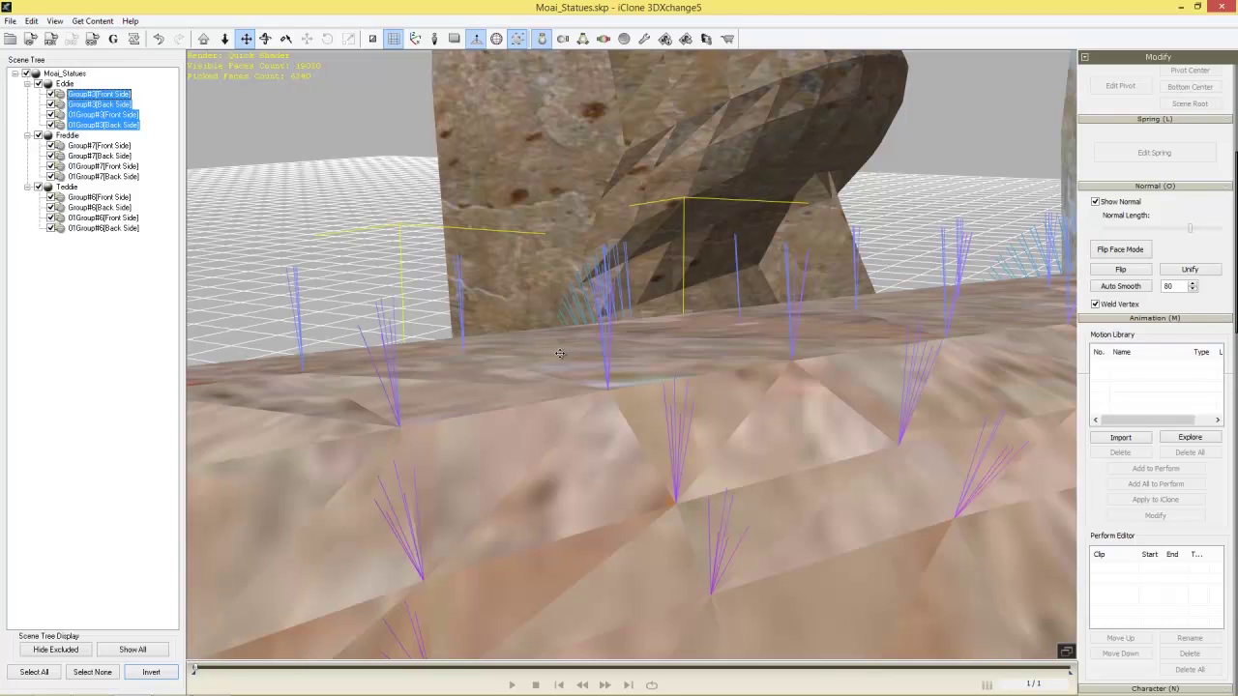
Inspect Eddie's face with normals at maximum length, then hide the normals.
scroll(553, 402, down, 5)
right_drag(615, 502, 545, 324)
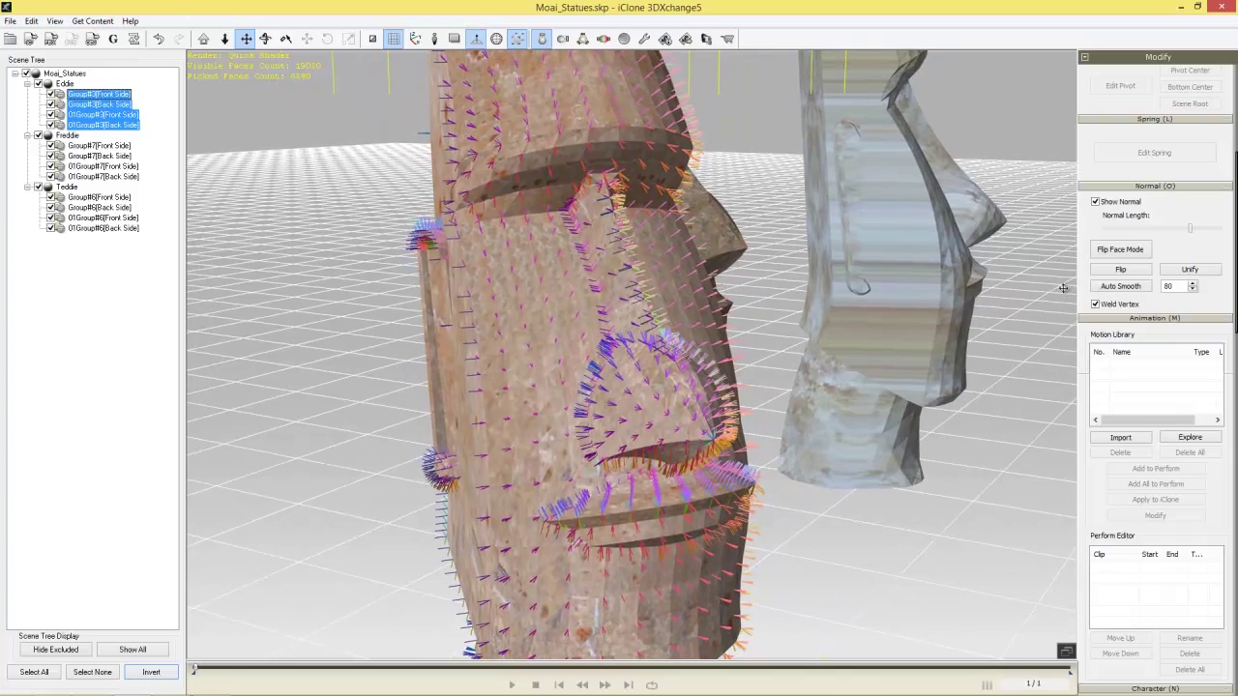
mouse_move(1189, 229)
mouse_down()
mouse_move(1219, 229)
mouse_move(1194, 236)
mouse_up()
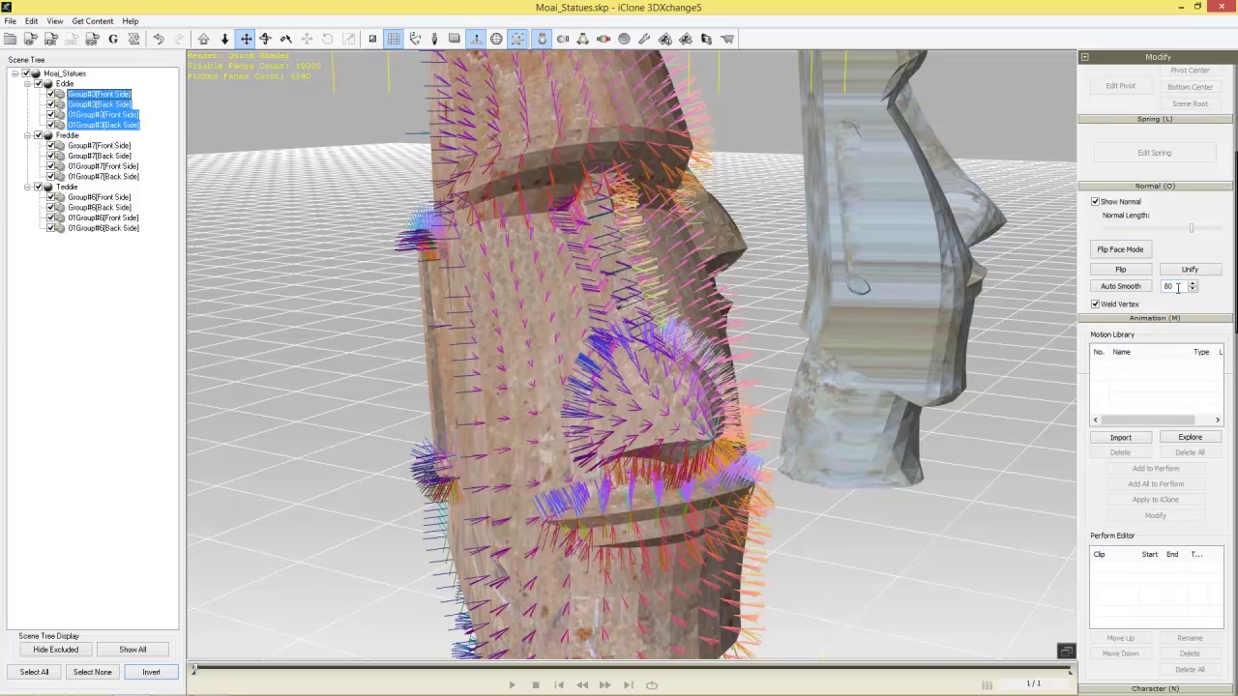
click(1096, 201)
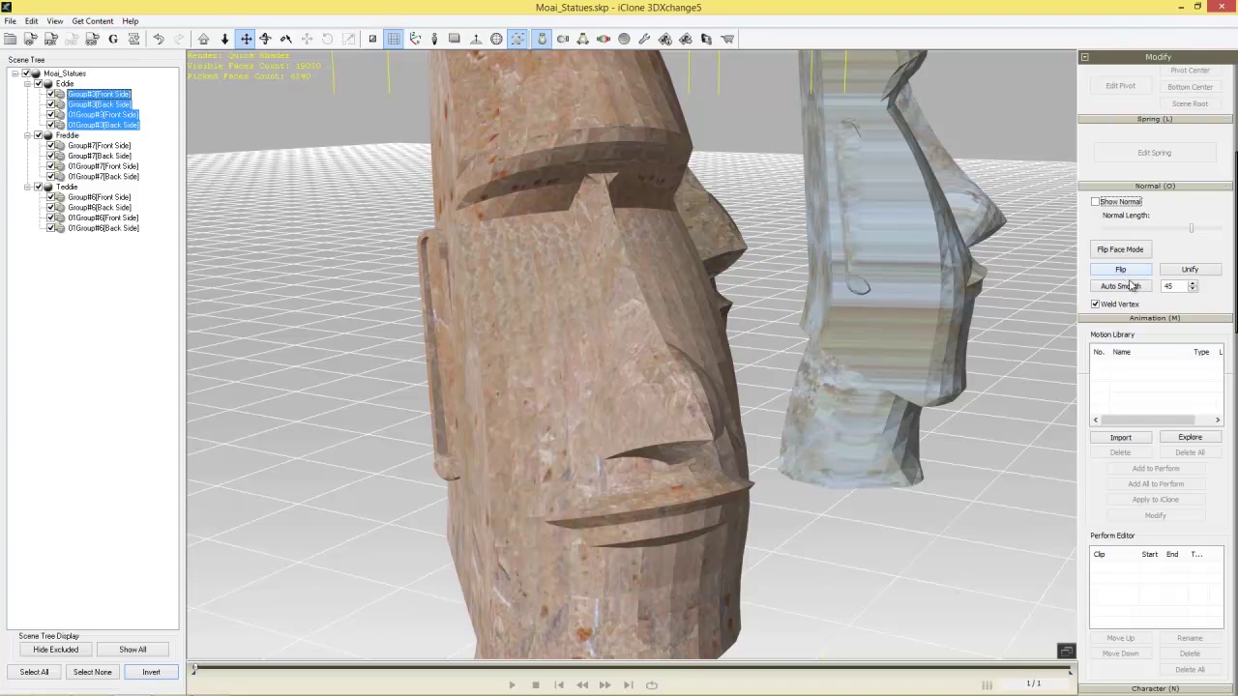
Auto-smooth Eddie at angle 45, then at 180, inspecting the shading.
click(1131, 290)
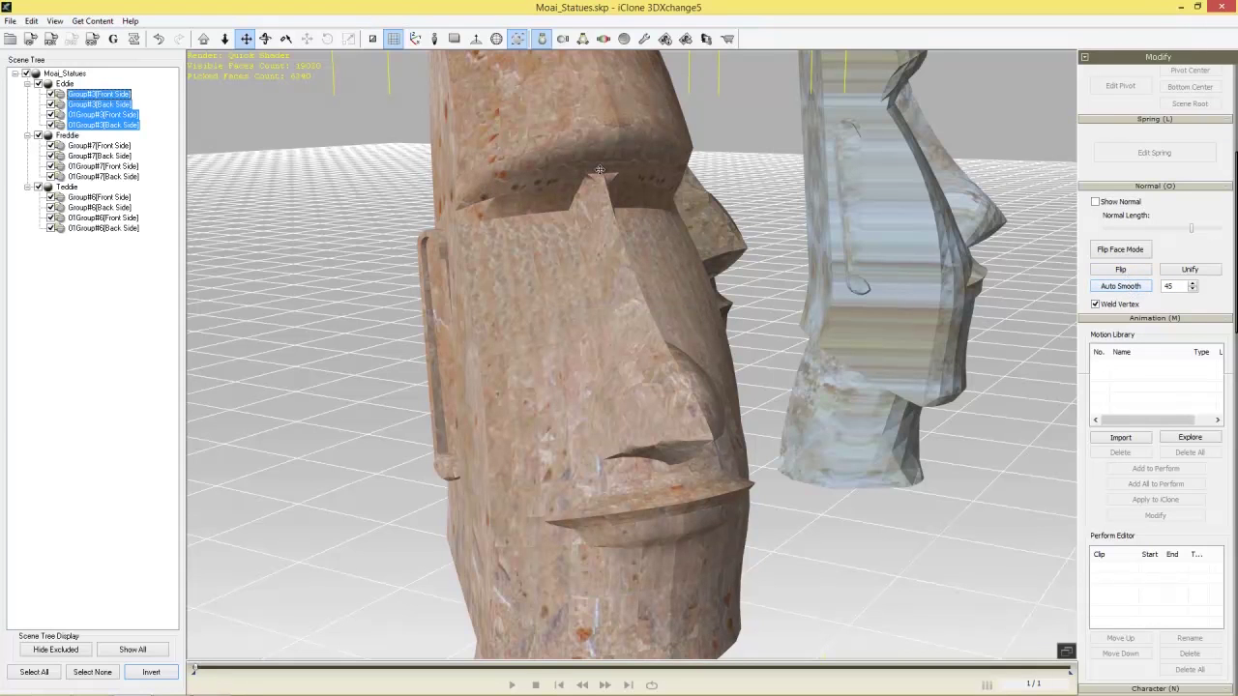
right_drag(468, 412, 656, 305)
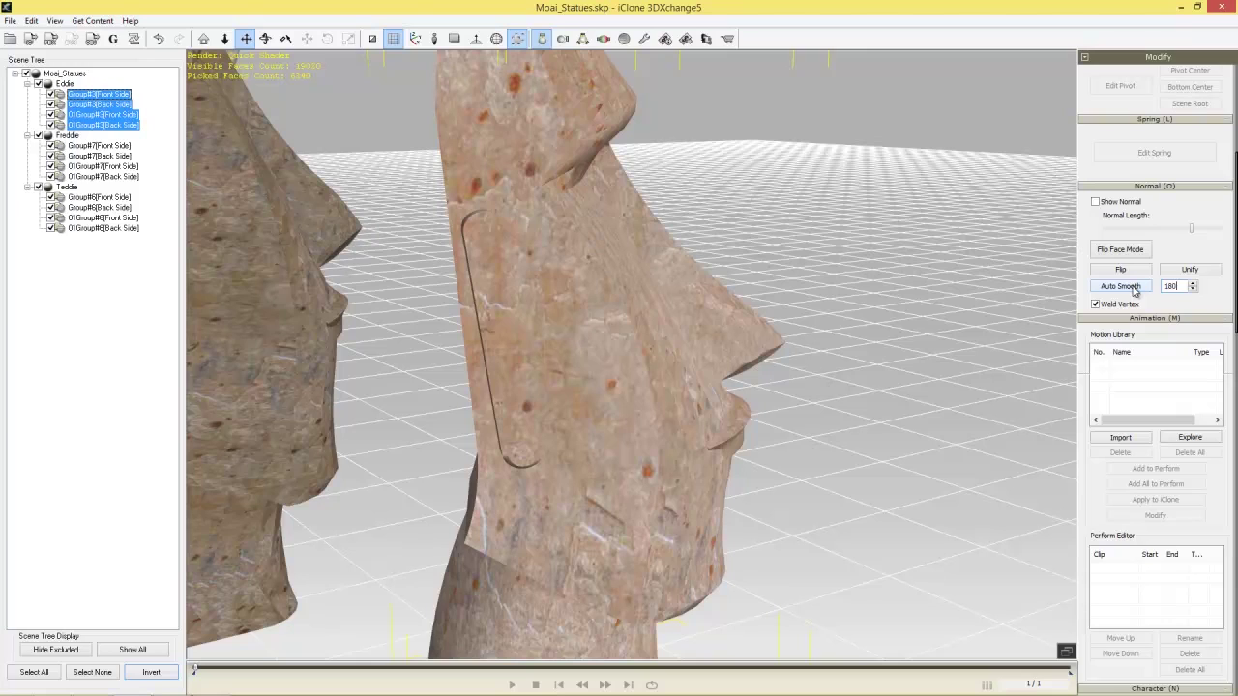
click(1137, 289)
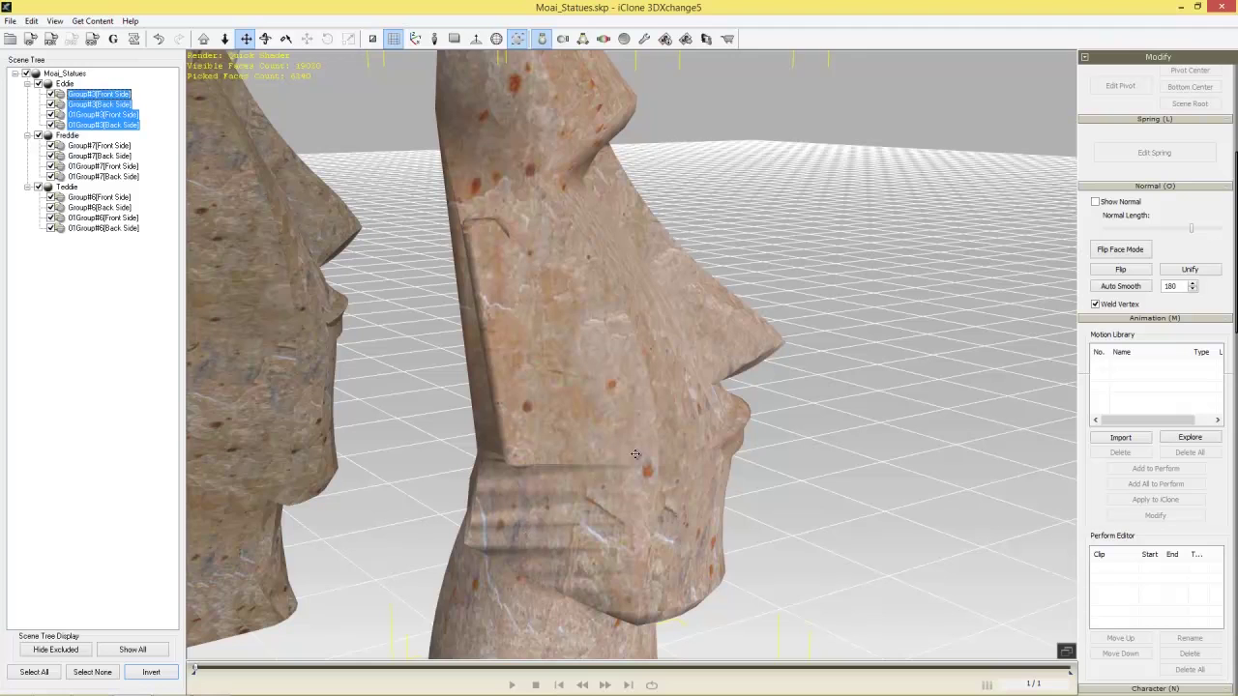
right_drag(714, 415, 728, 412)
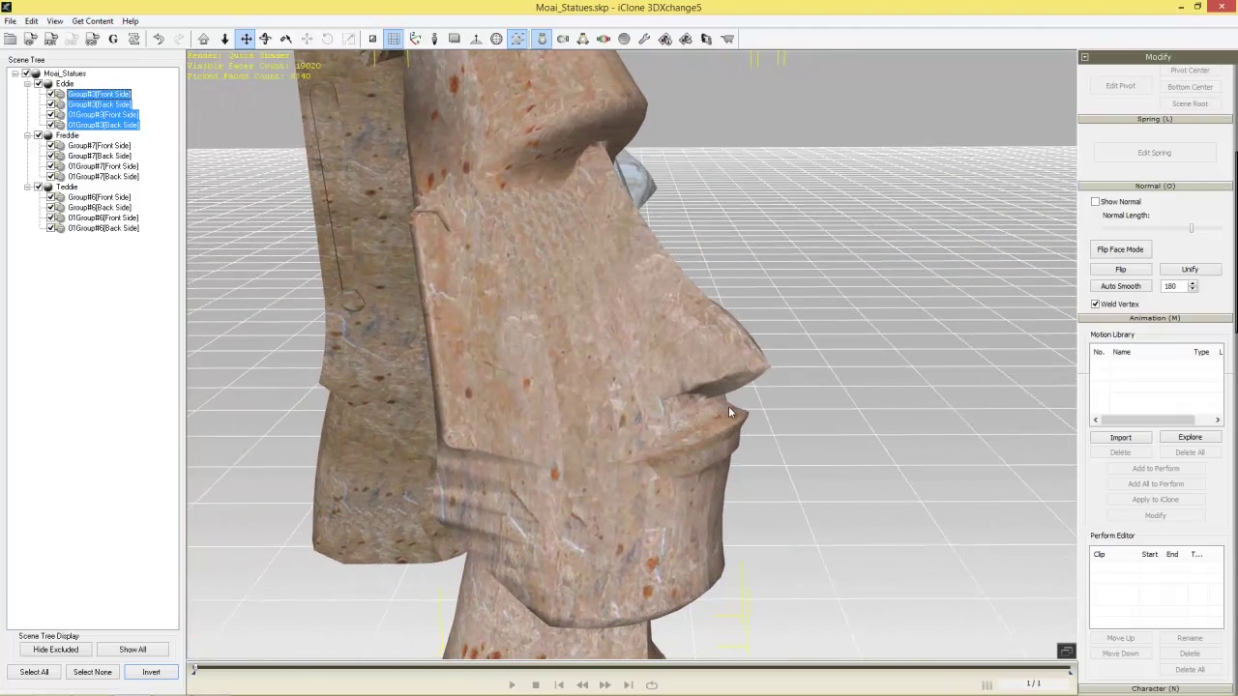
Reapply Auto Smooth to Eddie at angle 80 and view all three statues.
double_click(1182, 284)
key(Tab)
click(1130, 288)
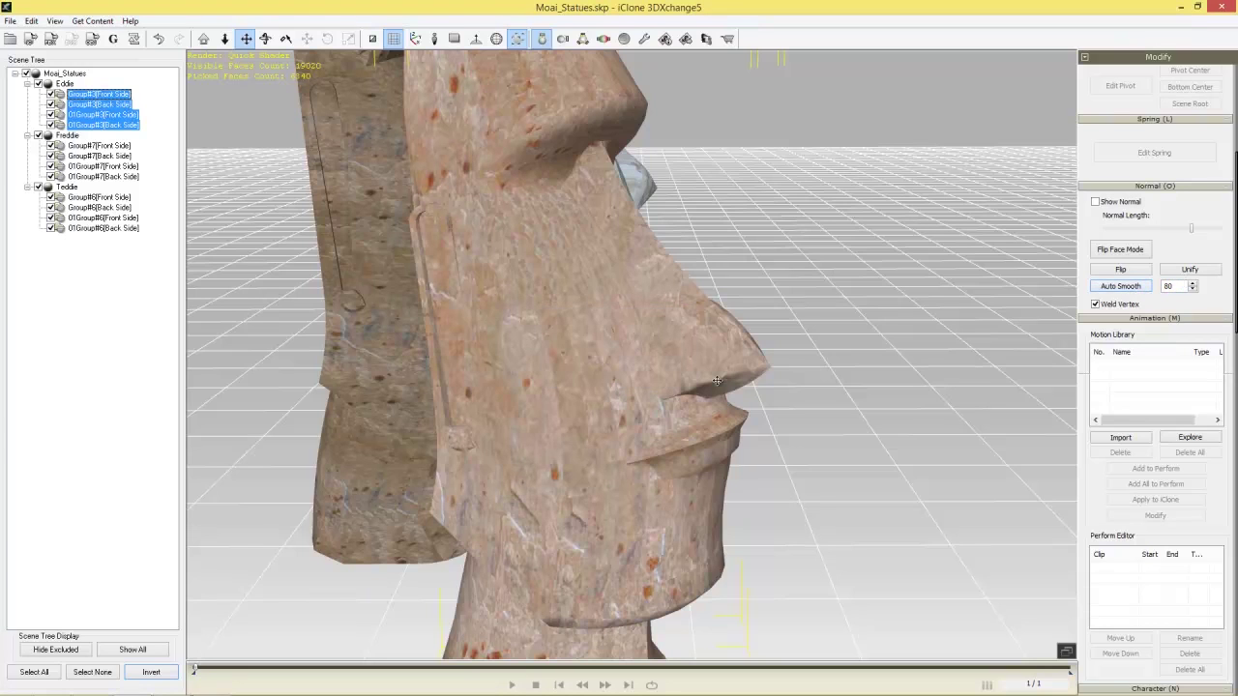
scroll(519, 307, down, 5)
right_drag(519, 307, 273, 350)
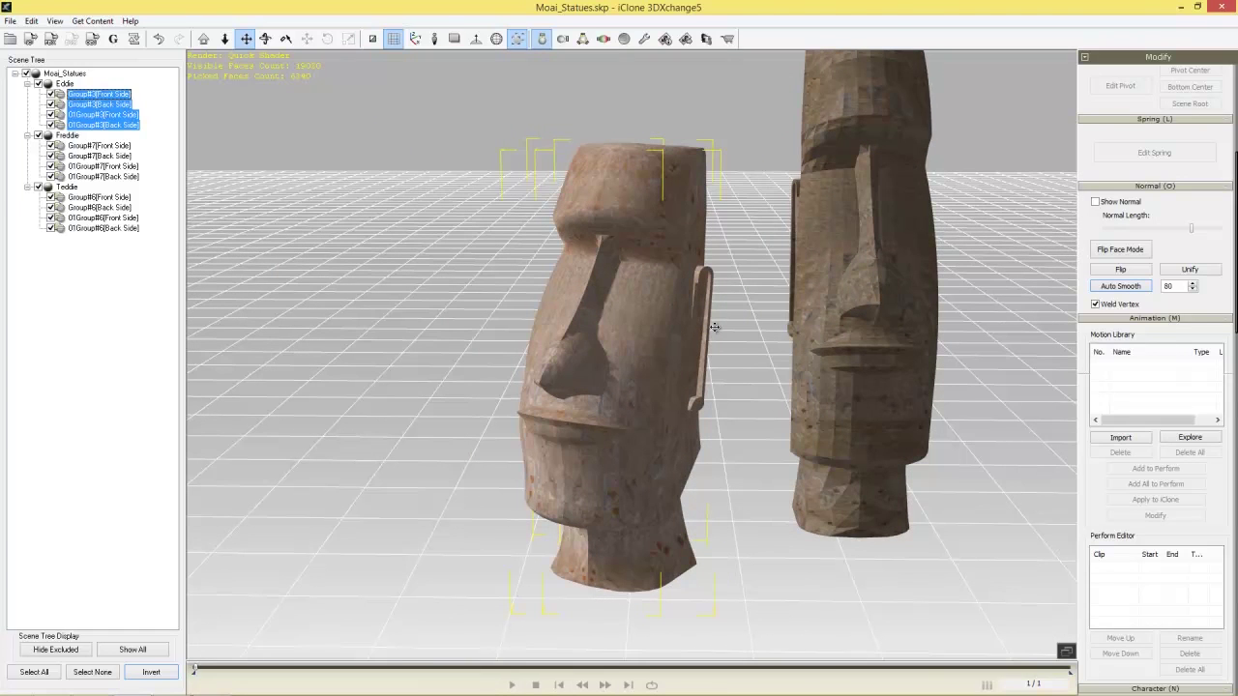
click(1141, 274)
right_drag(860, 256, 166, 285)
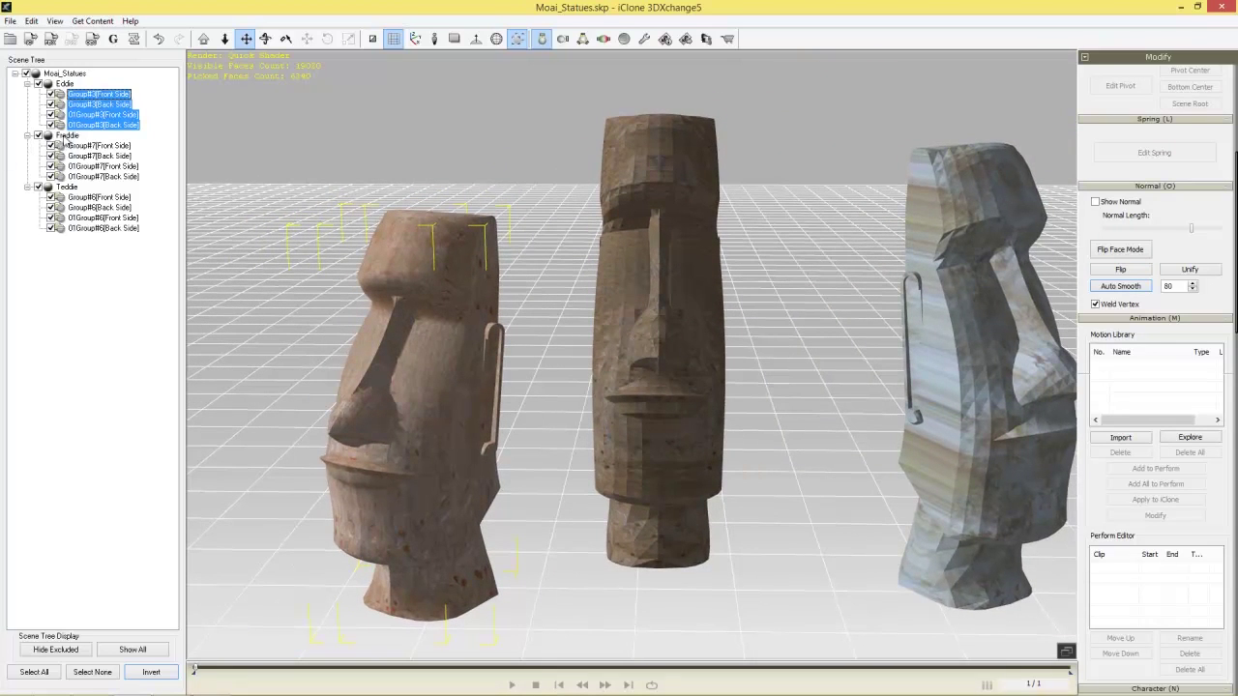
Auto-smooth Freddie's four Group#7 parts and Teddie's four Group#6 parts at angle 80.
click(95, 146)
shift+click(130, 177)
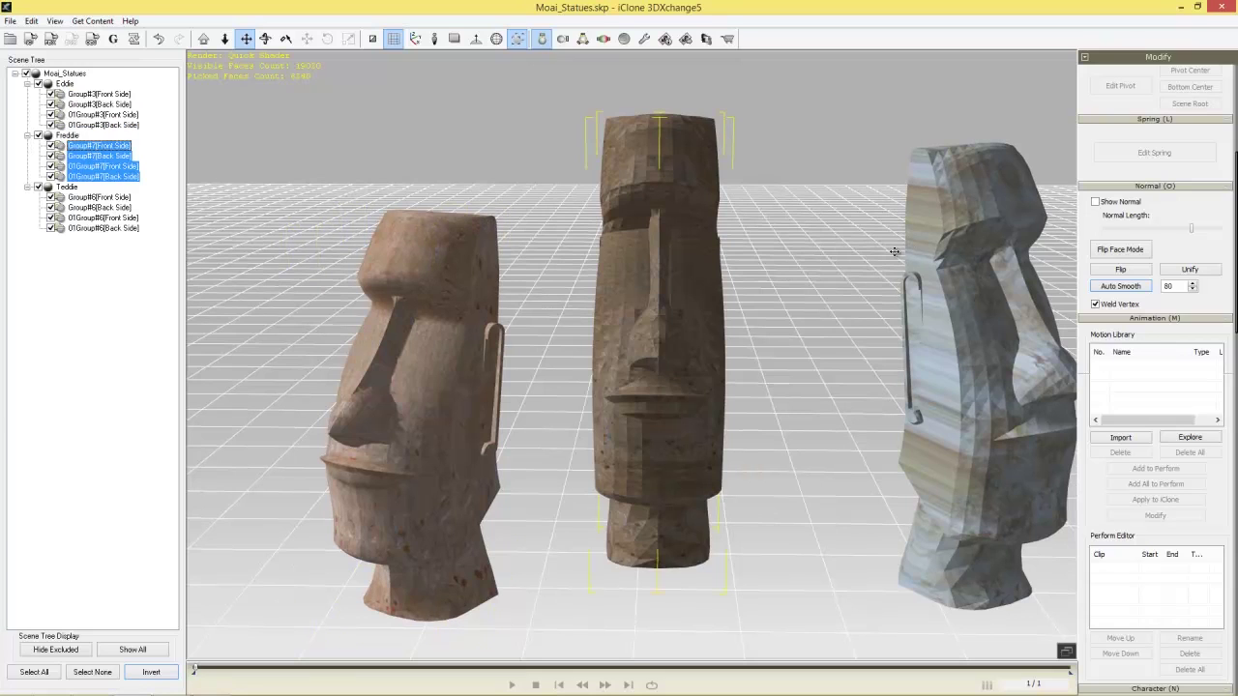
click(1127, 287)
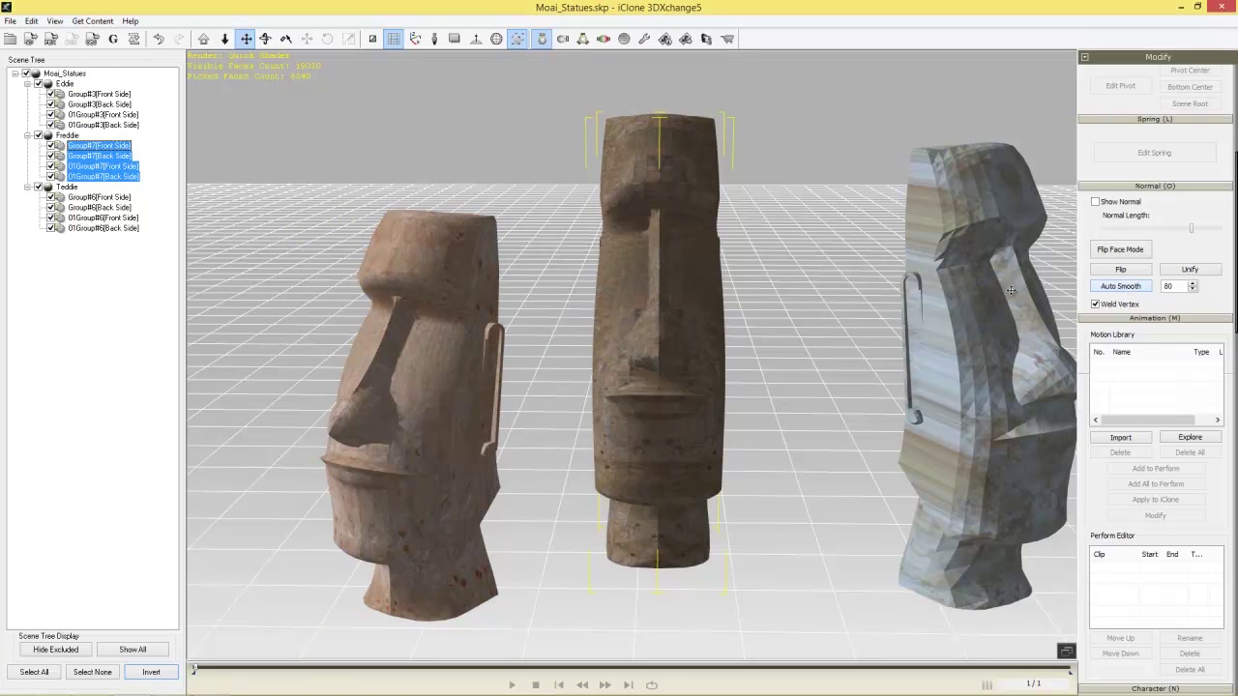
click(106, 198)
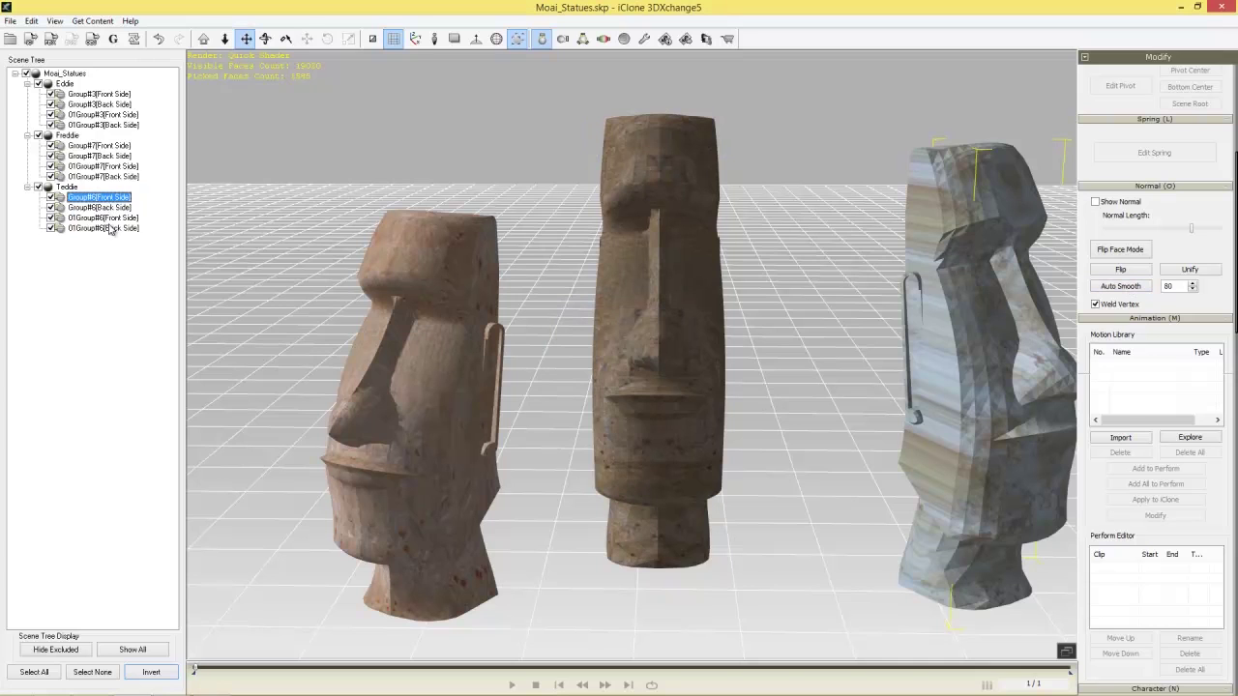
shift+click(110, 228)
click(1126, 286)
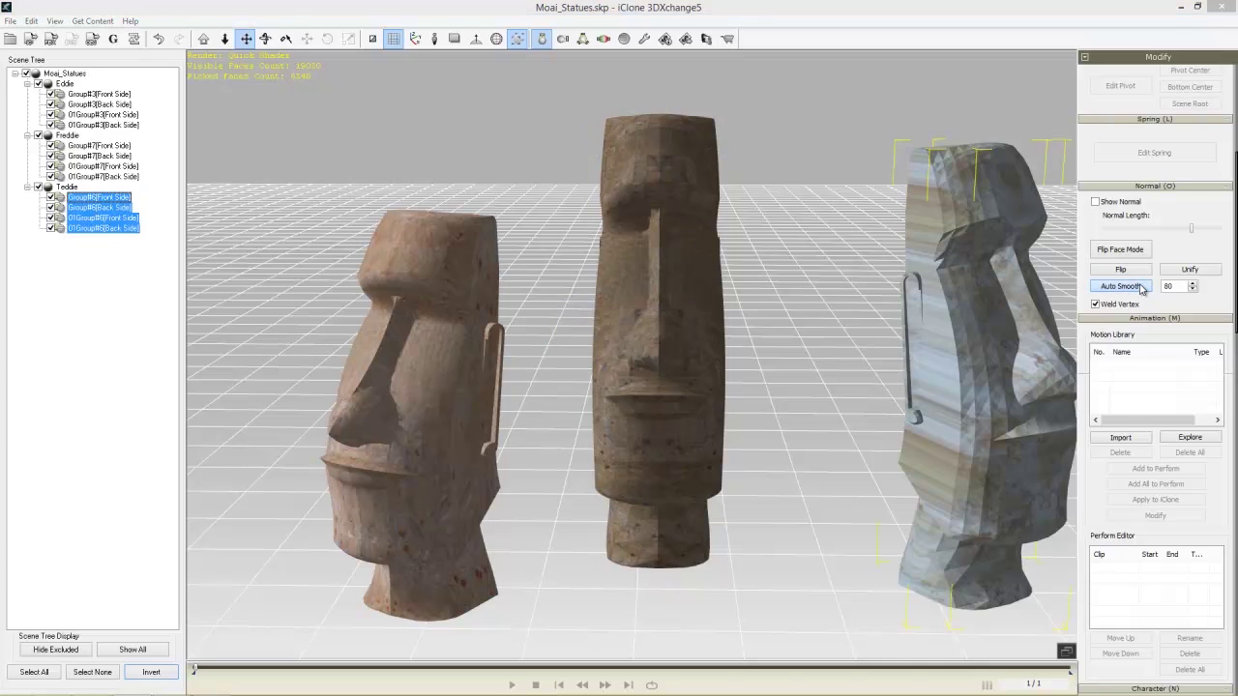
right_drag(635, 373, 696, 467)
right_drag(807, 513, 790, 466)
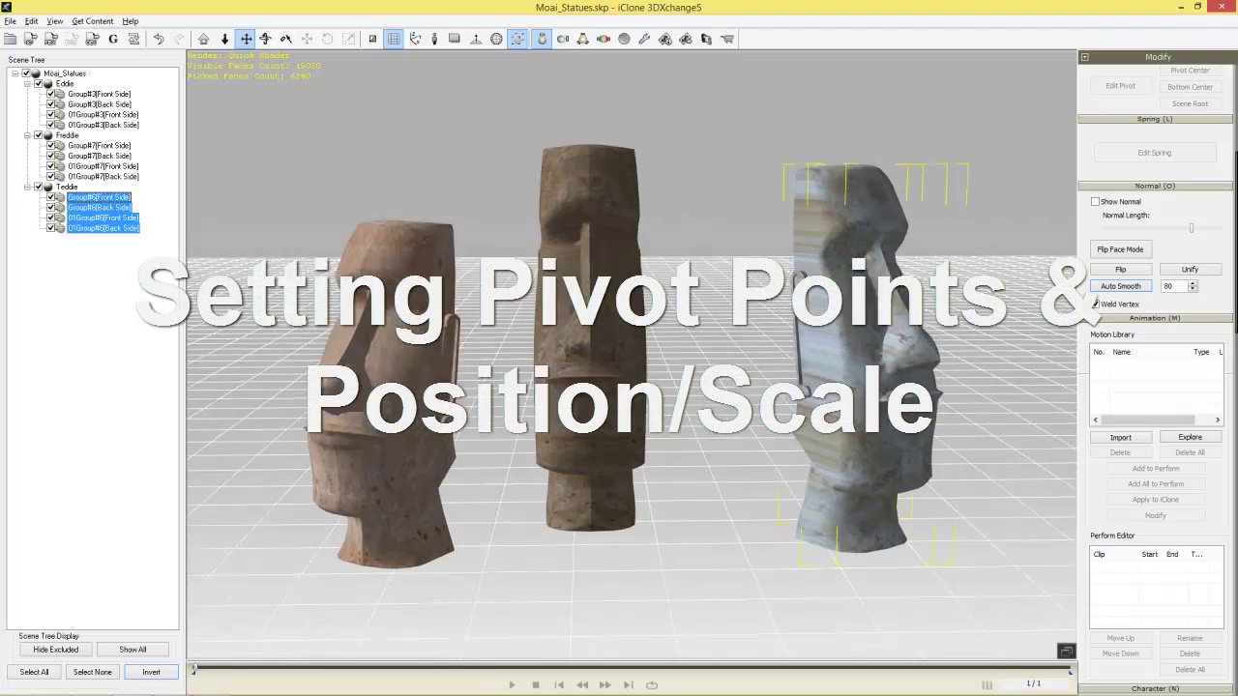
Orbit to a side-on view and select the whole Moai_Statues prop.
right_drag(667, 431, 685, 432)
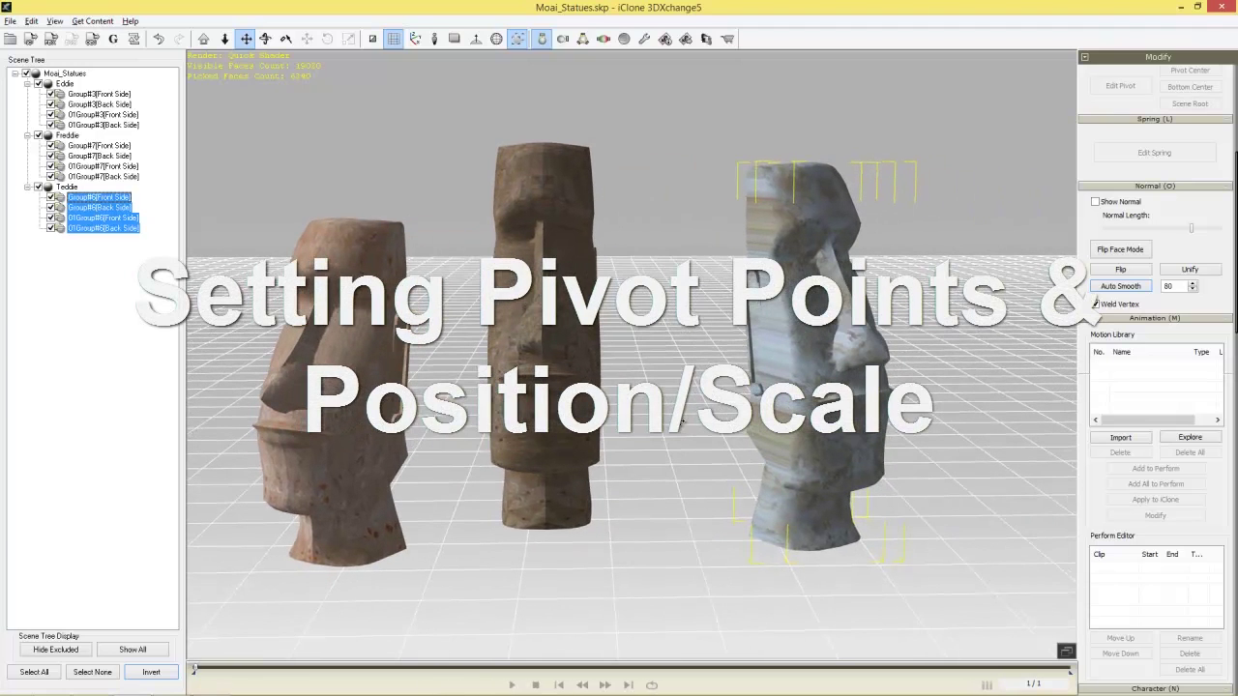
right_drag(665, 381, 677, 387)
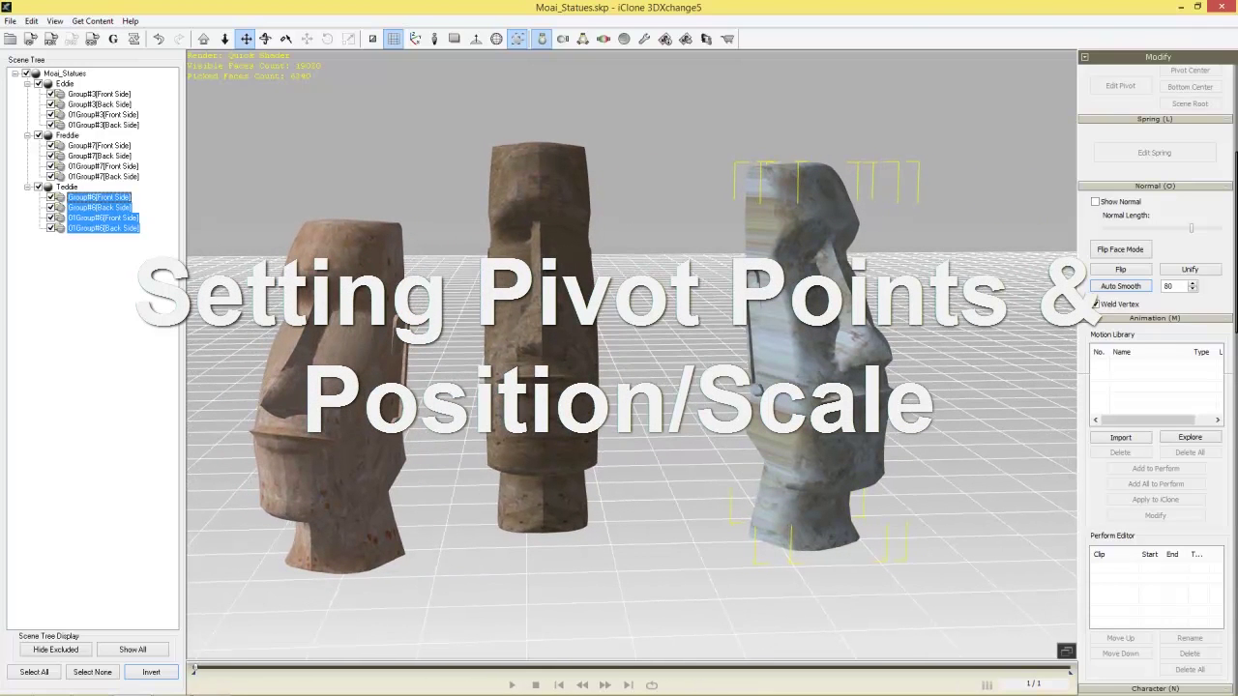
click(66, 74)
Cycle through scale, move and rotate modes, then show the prop's Transform values in the Modify panel.
key(r)
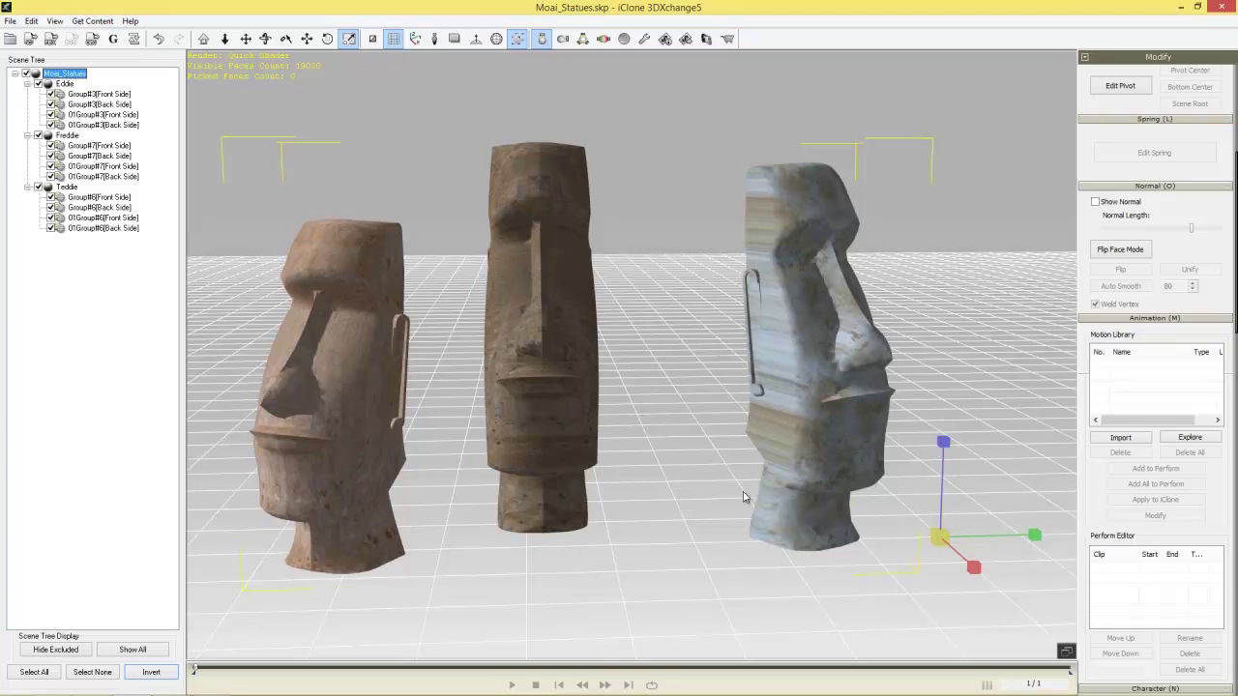
key(w)
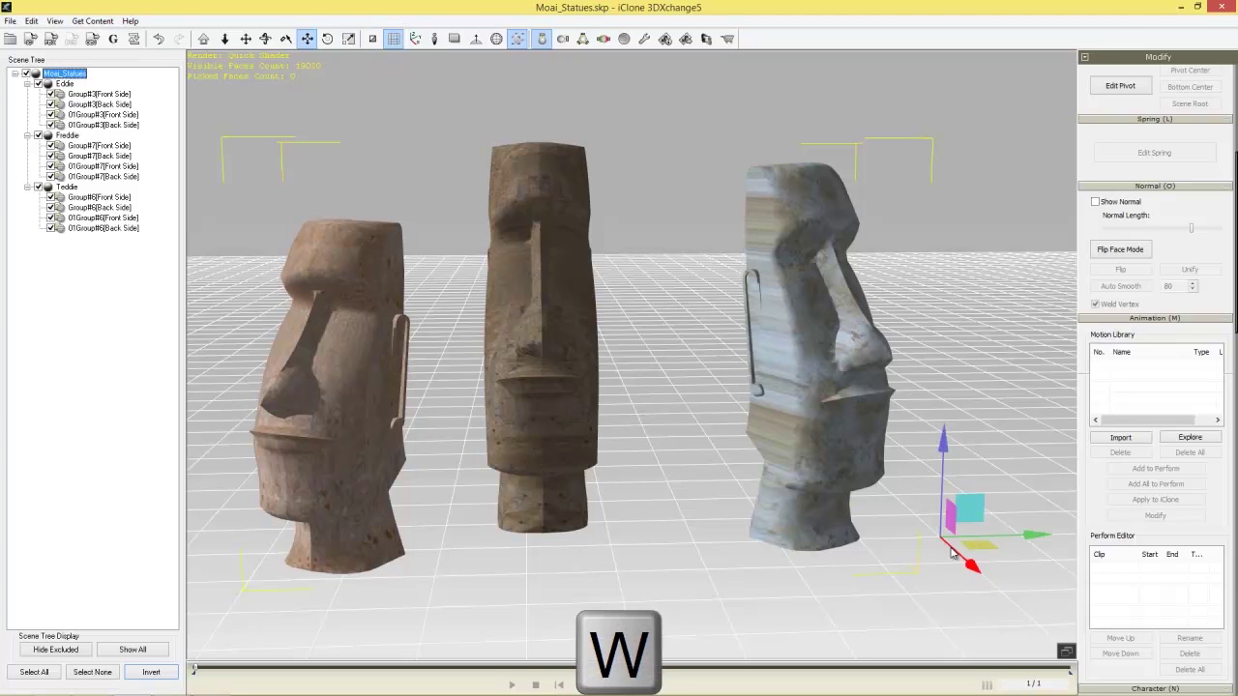
key(e)
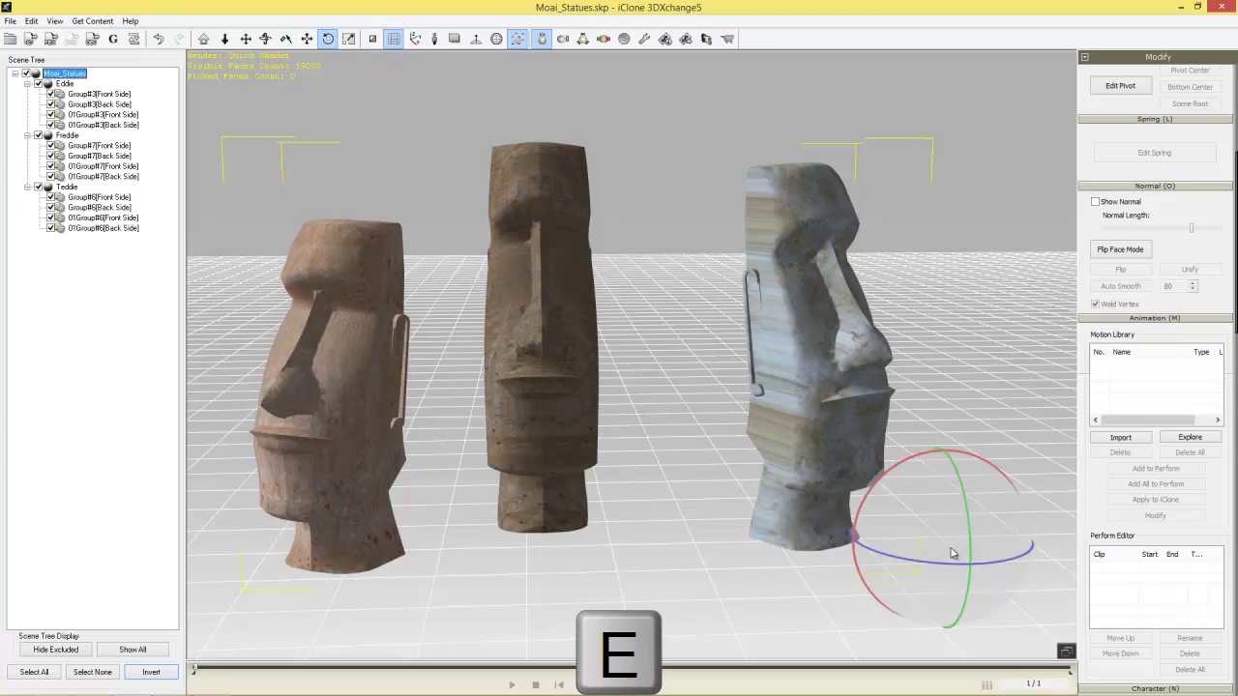
key(r)
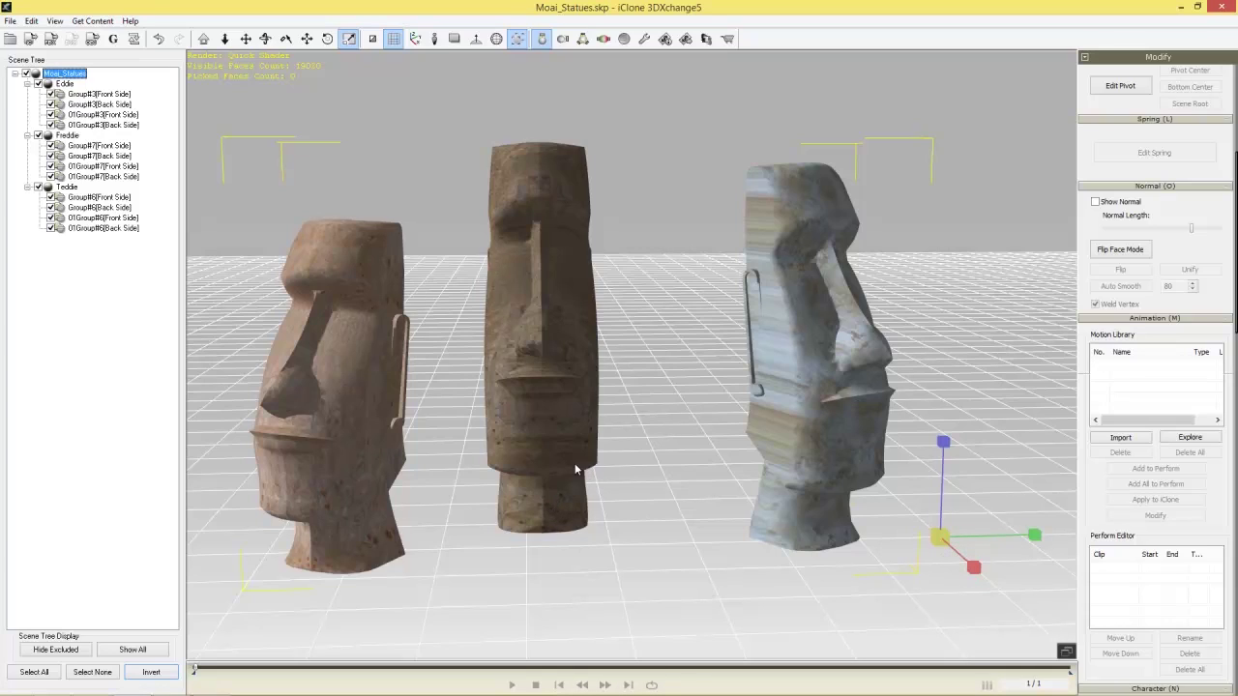
drag(1235, 329, 1234, 230)
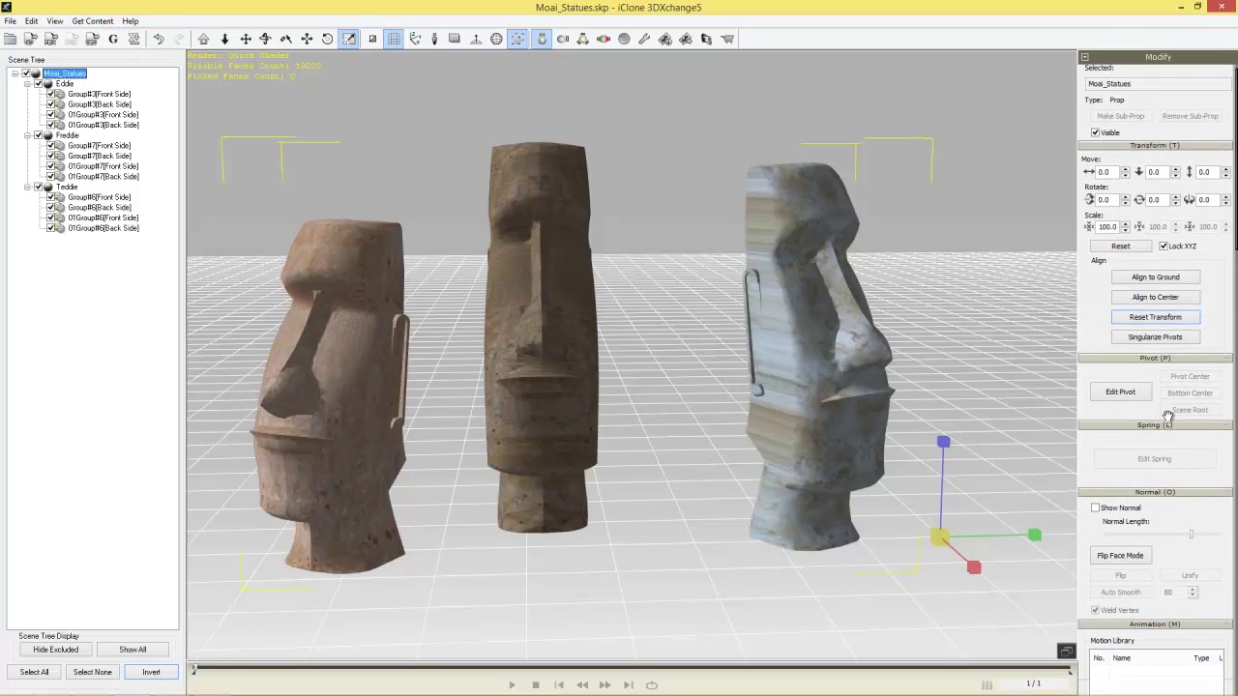
Set the Moai_Statues pivot to the bottom centre and close the Pivot Transform dialog.
click(1139, 397)
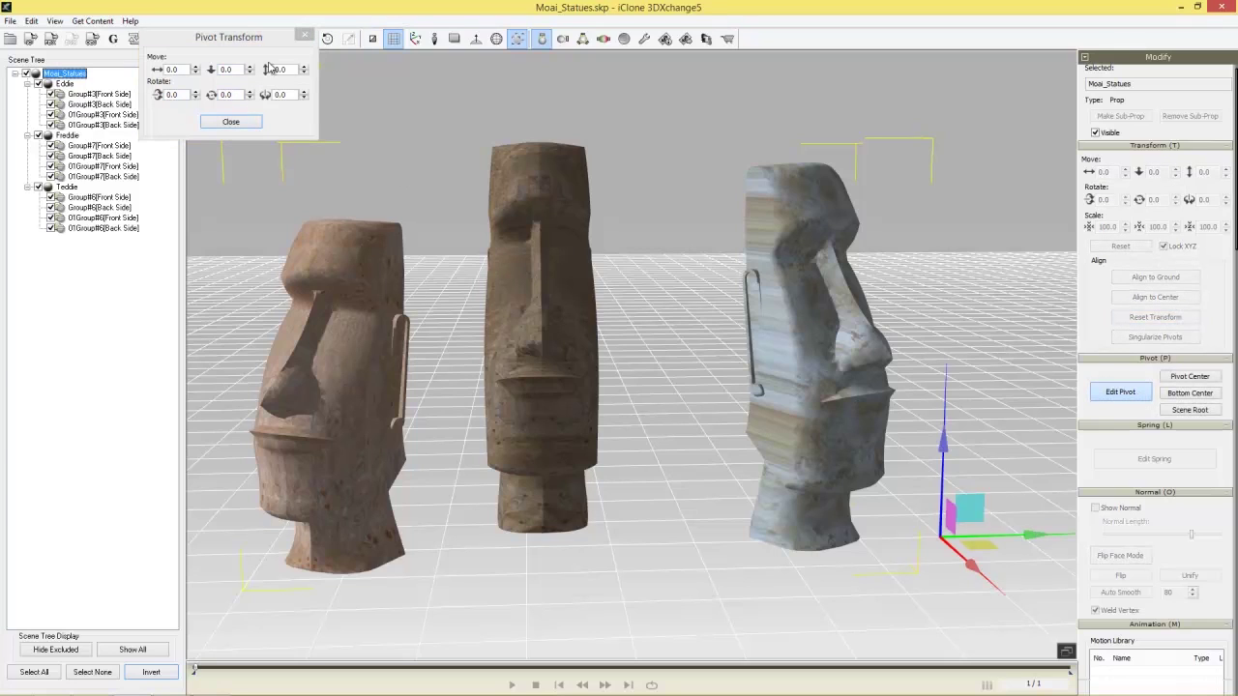
click(1191, 381)
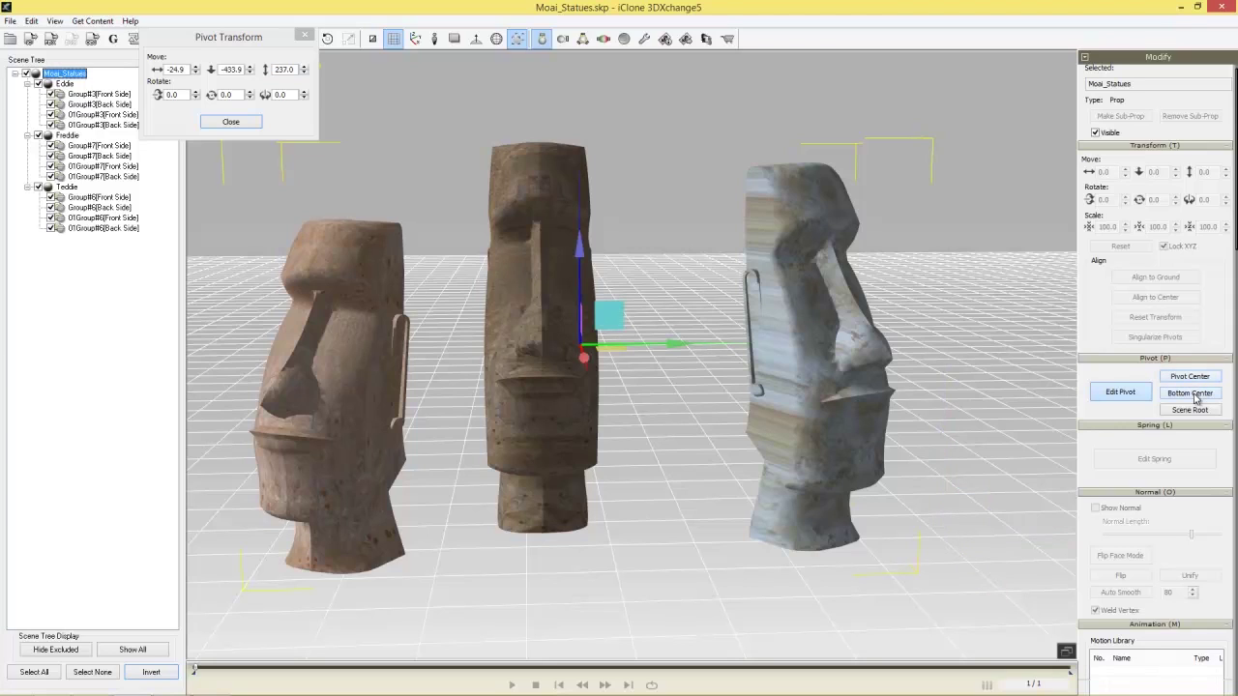
click(1196, 395)
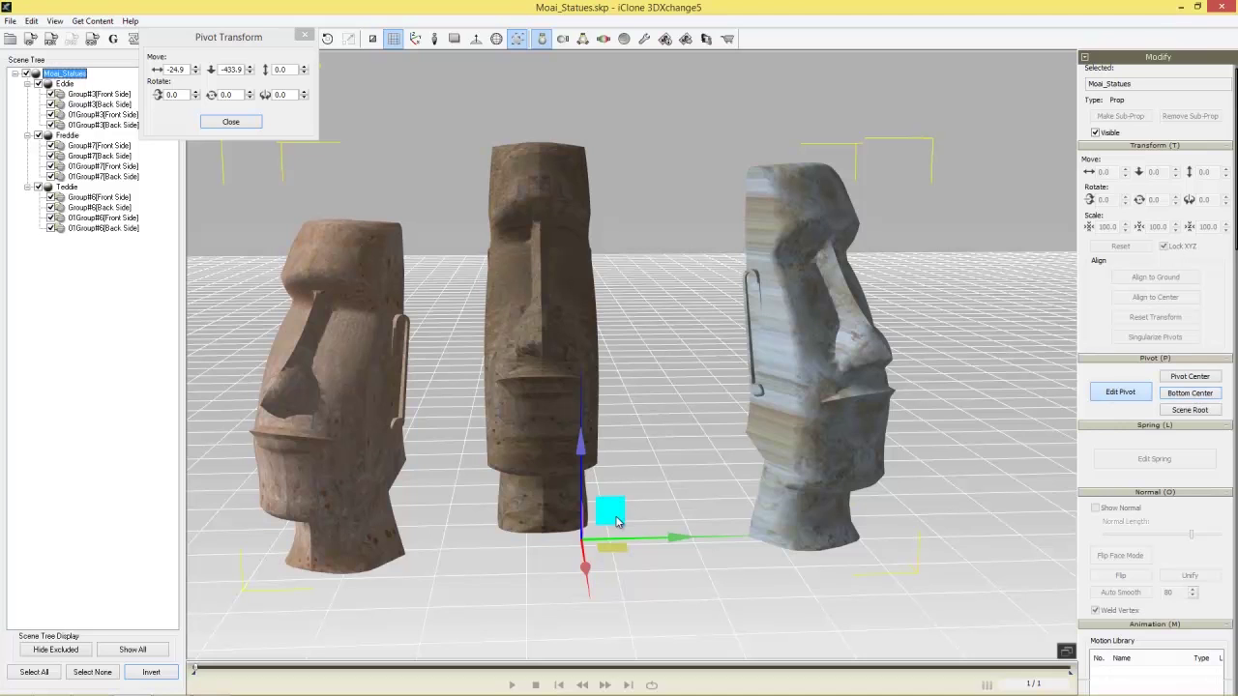
click(238, 125)
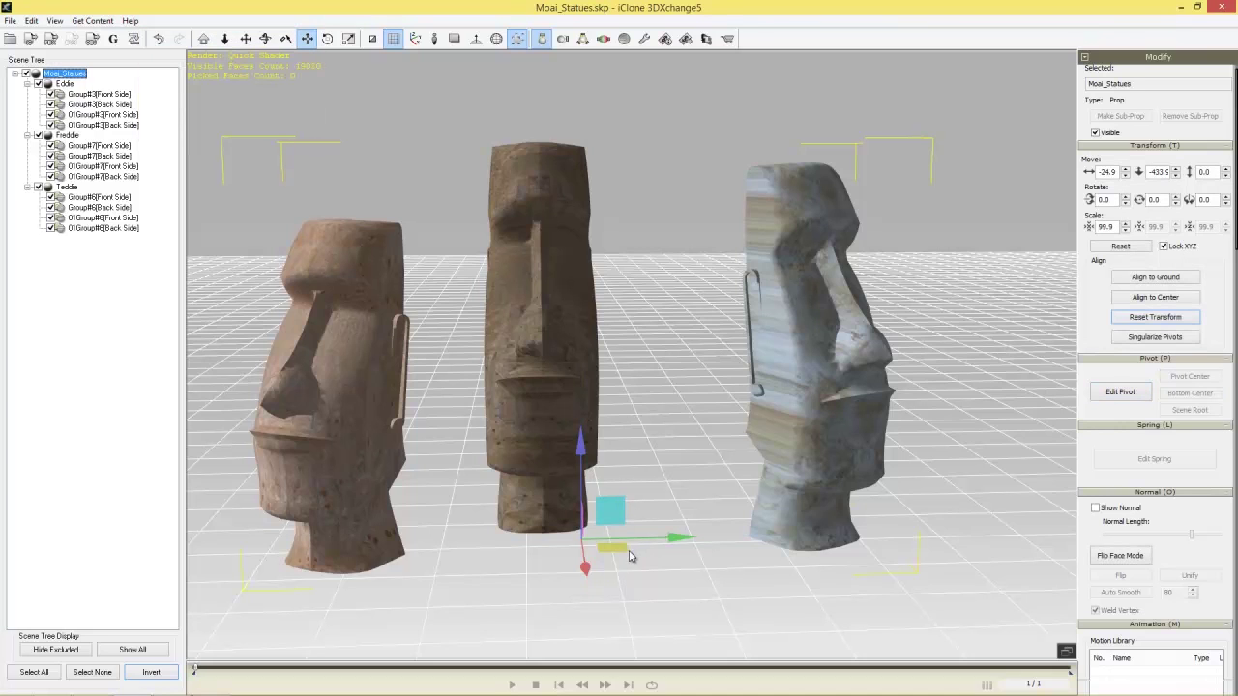
Try moving and scaling the statue group, then undo each change with Ctrl+Z.
drag(619, 550, 639, 517)
key(ctrl+z)
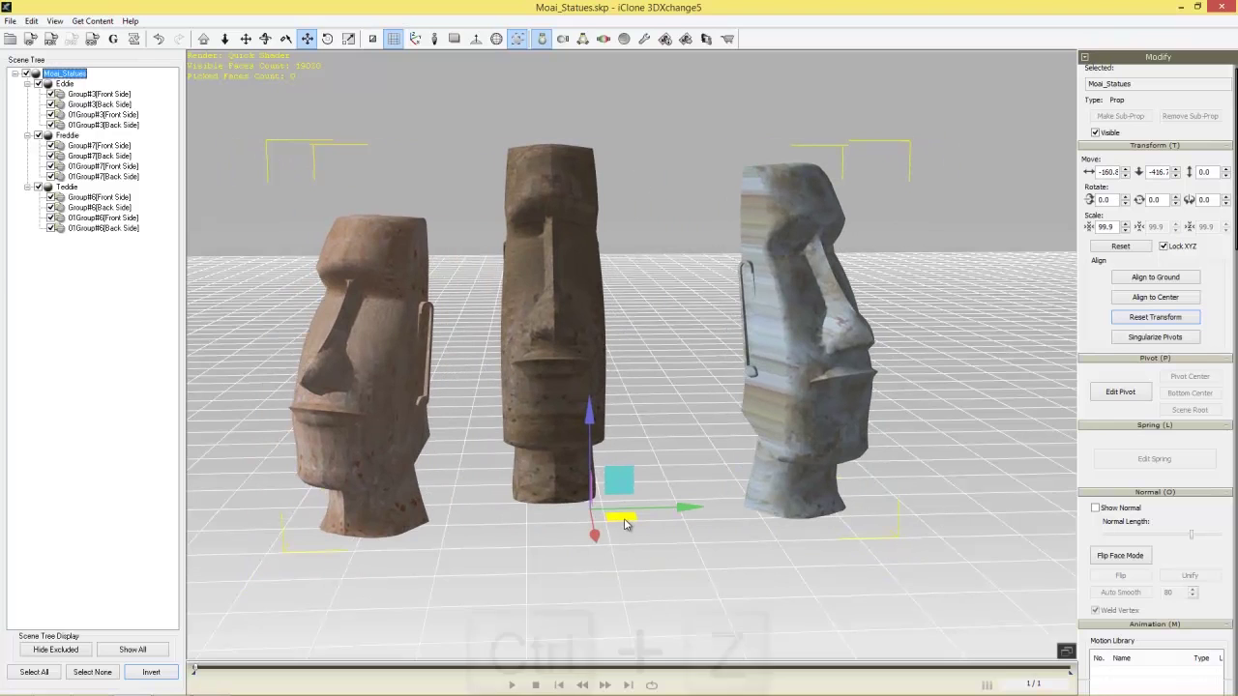
key(ctrl+z)
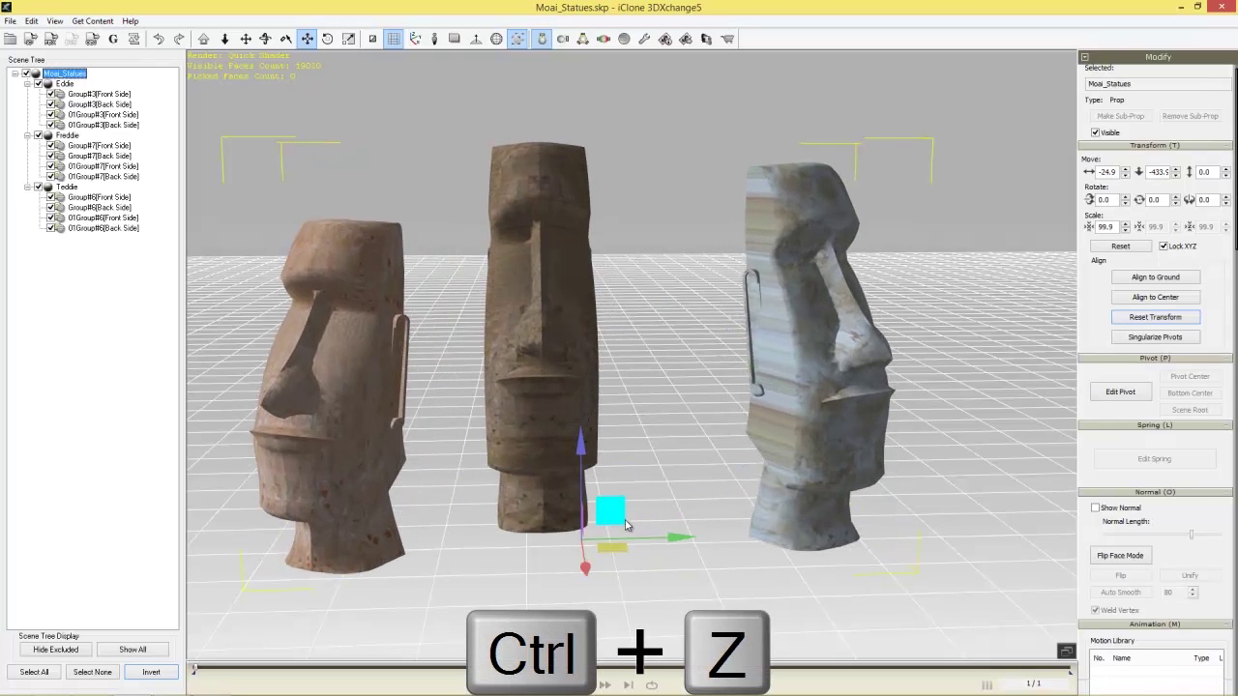
key(r)
drag(581, 539, 625, 497)
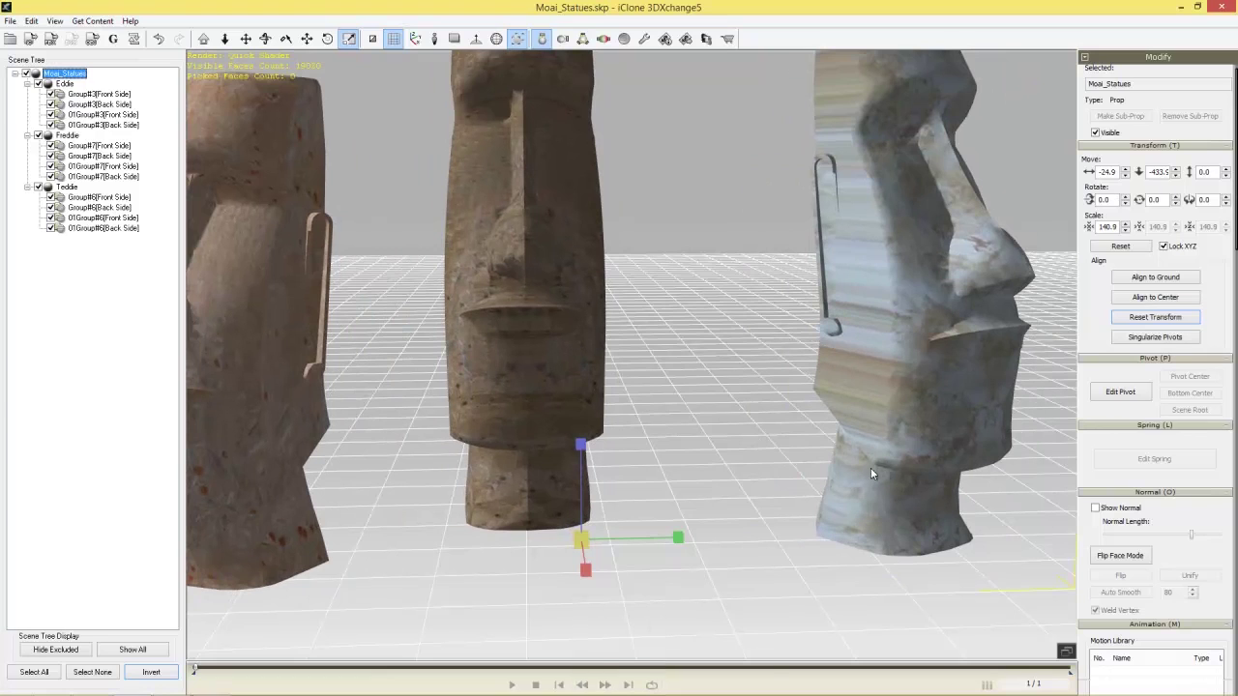
key(ctrl+z)
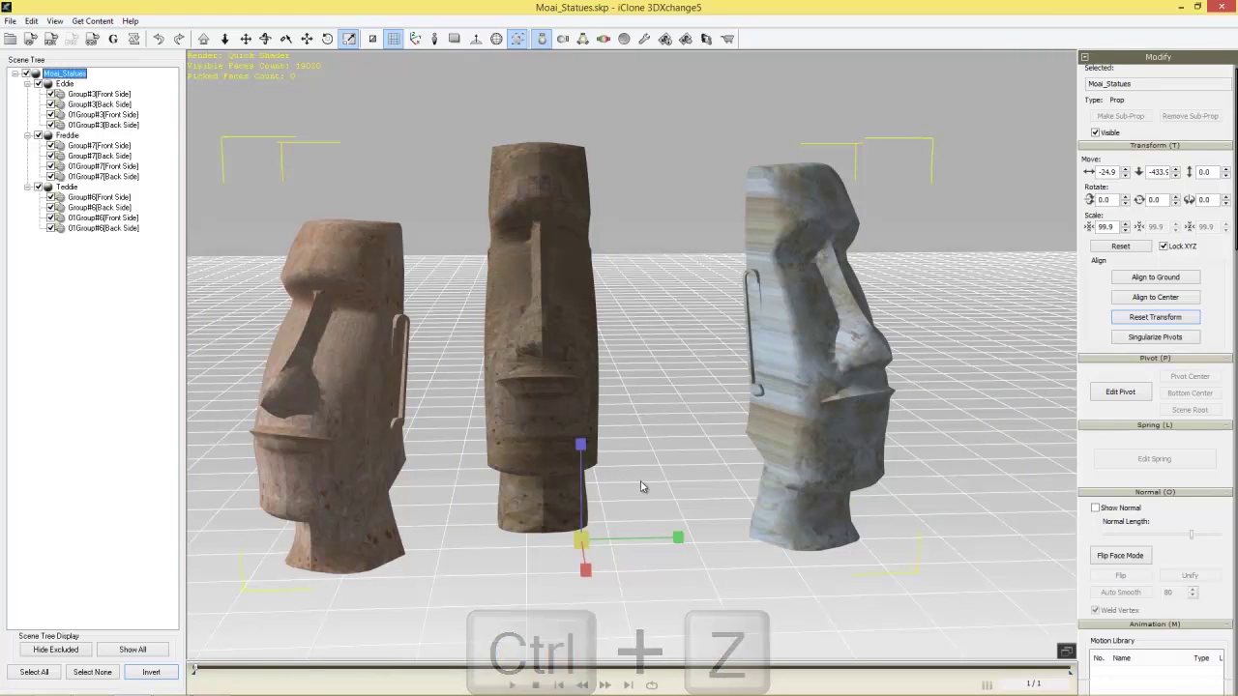
Put the pivots of Eddie, Freddie and Teddie each at their own bottom centre, then close pivot editing.
click(64, 84)
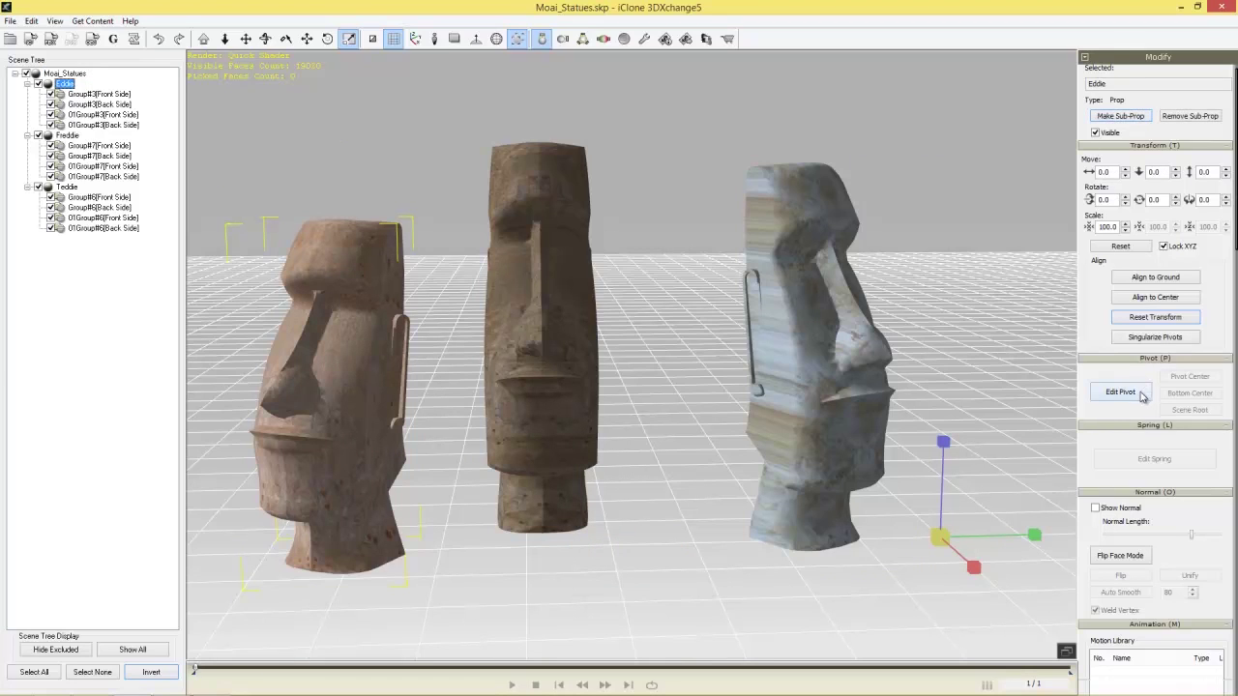
key(w)
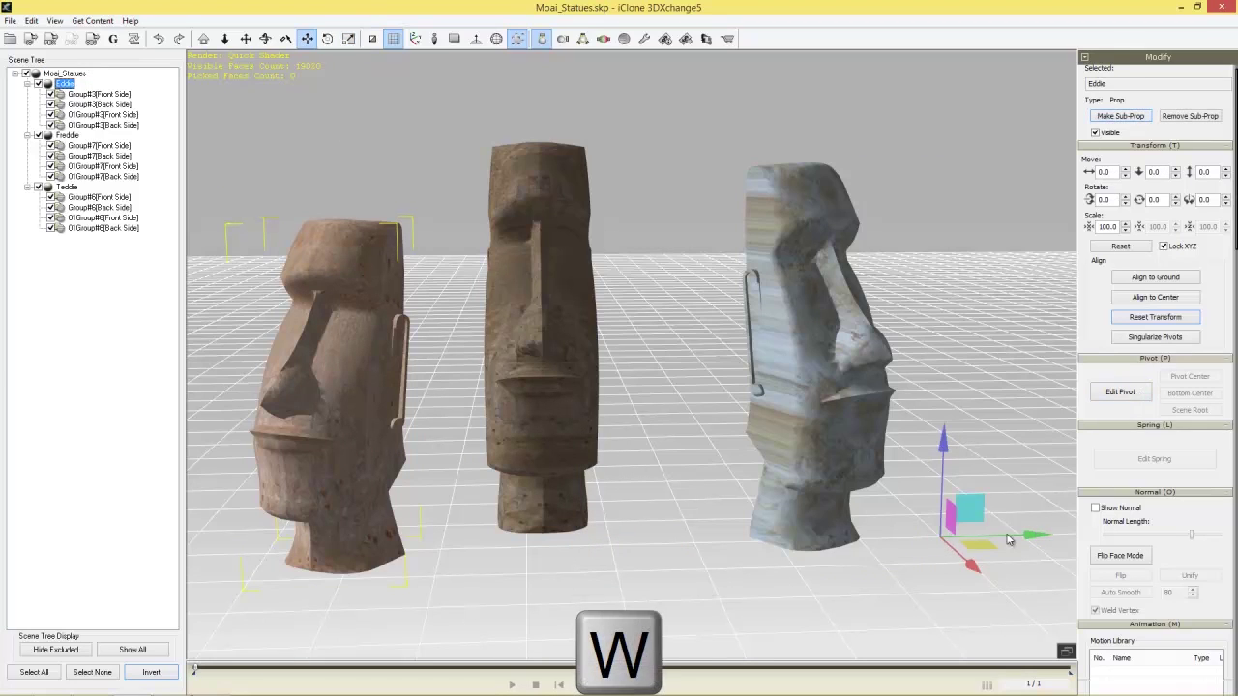
click(1118, 396)
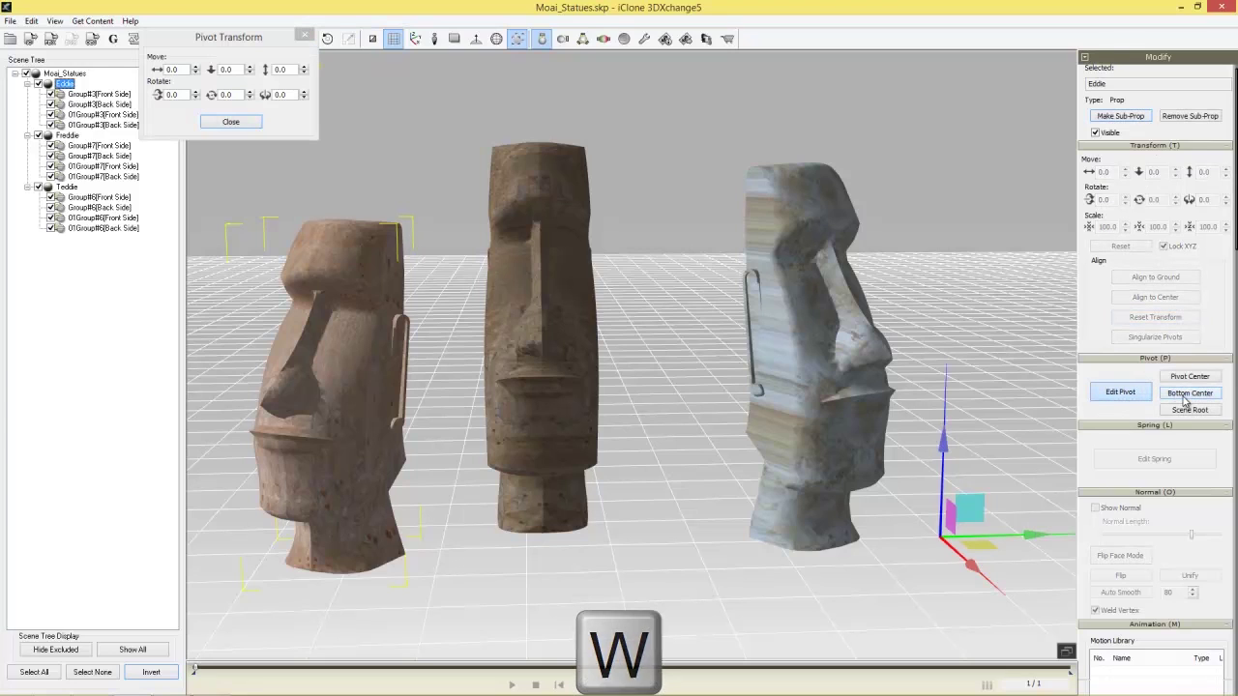
click(1186, 395)
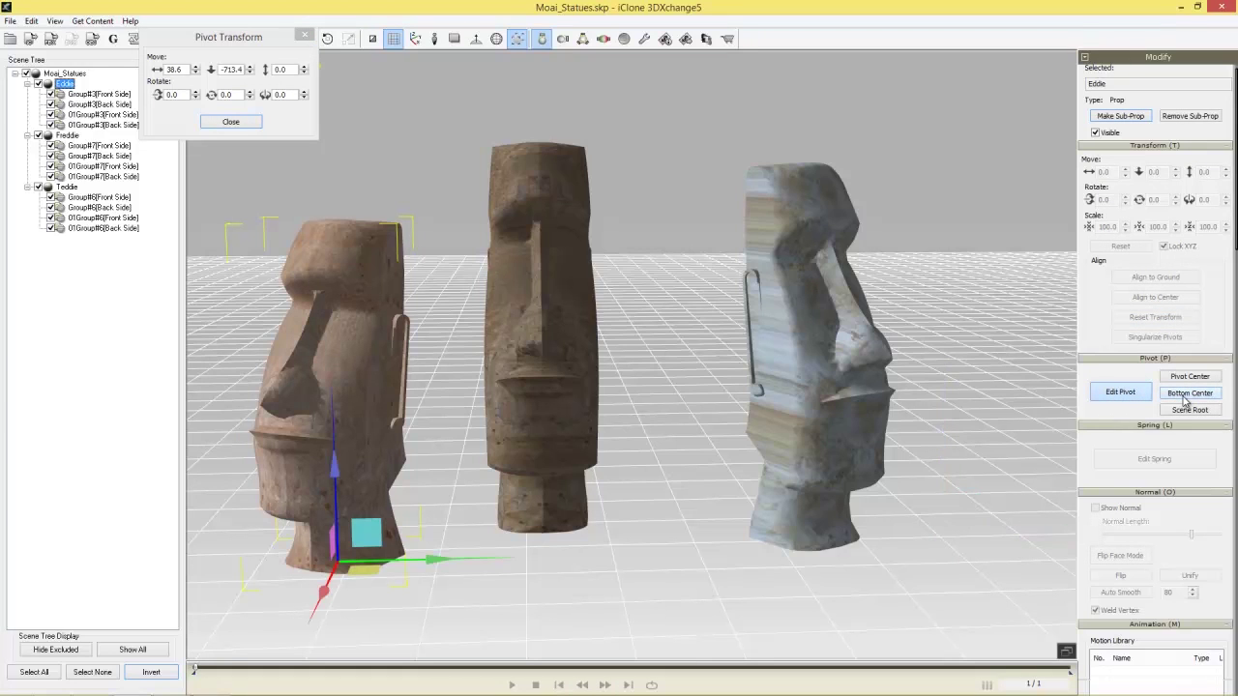
click(69, 137)
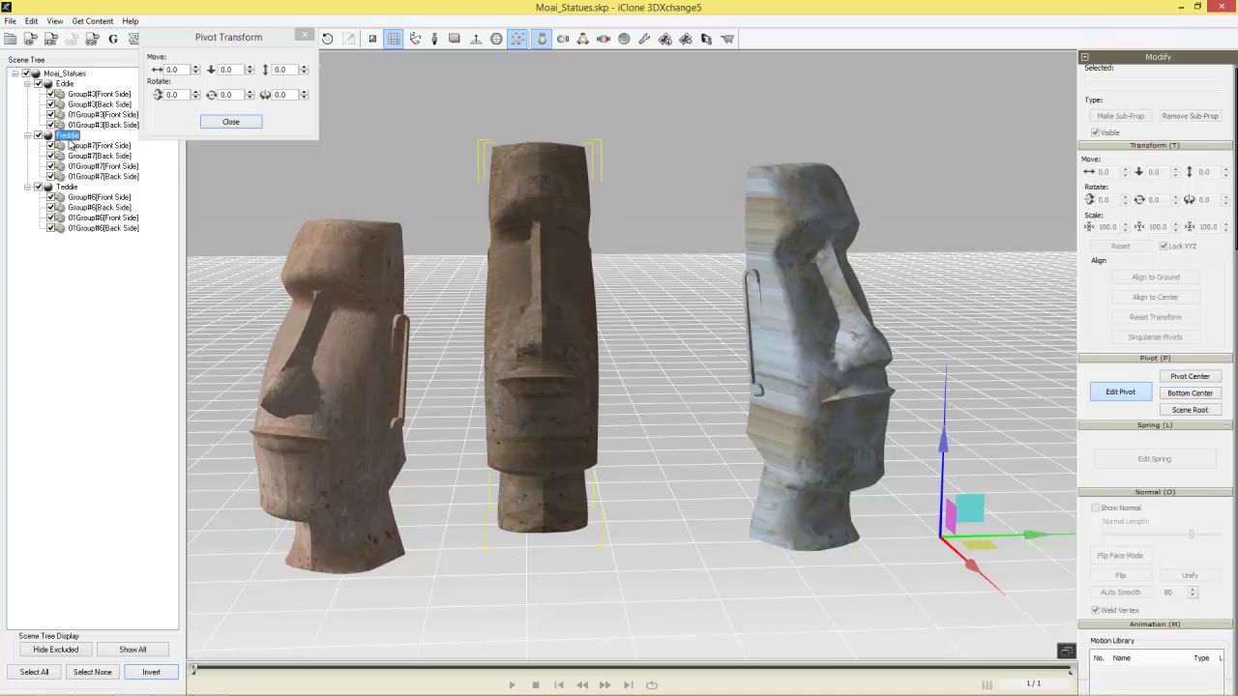
click(1188, 396)
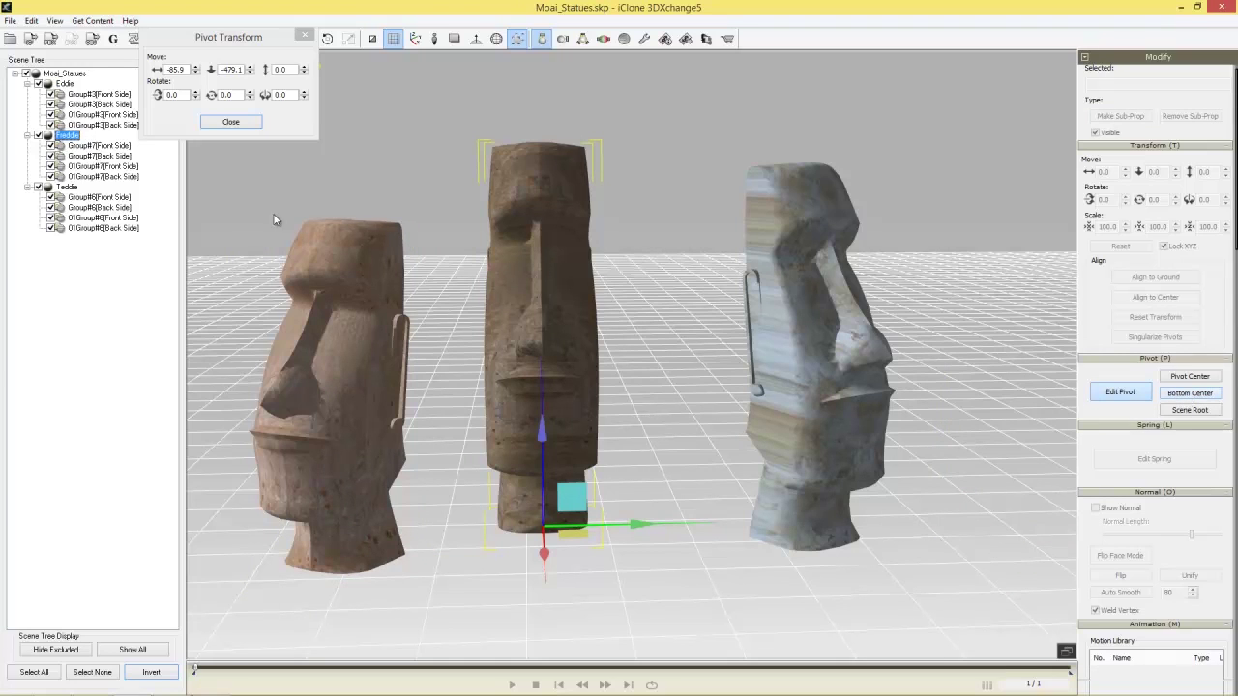
click(74, 188)
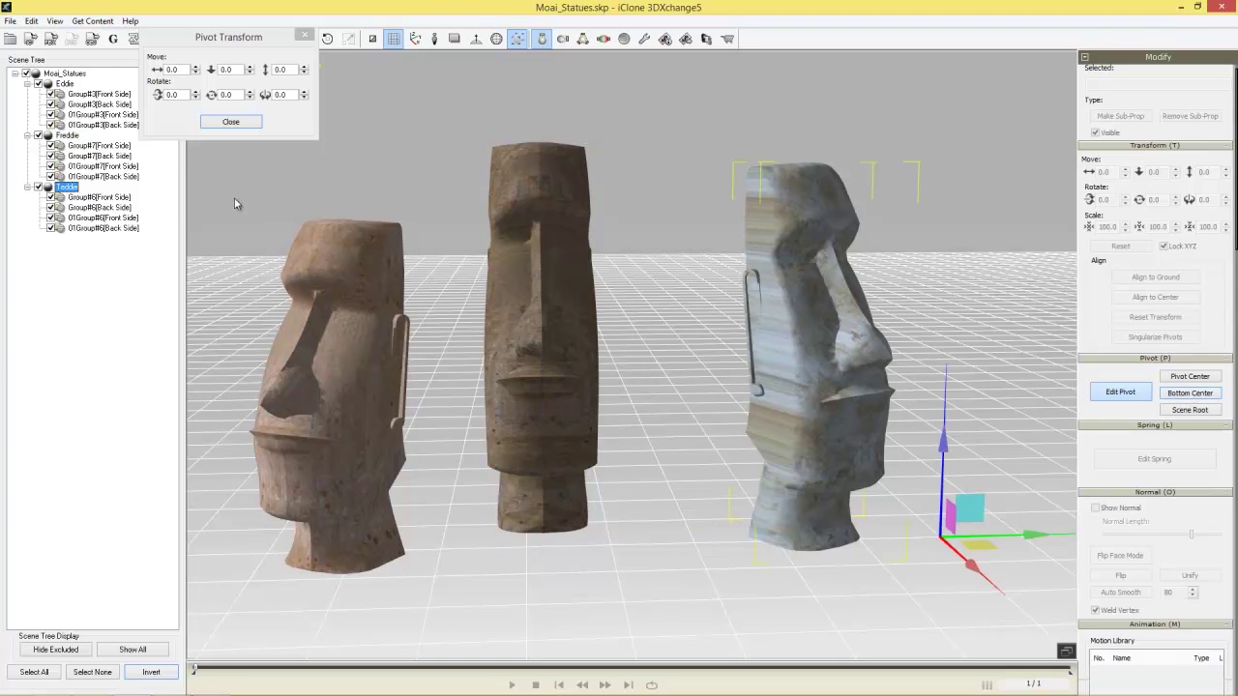
click(1192, 394)
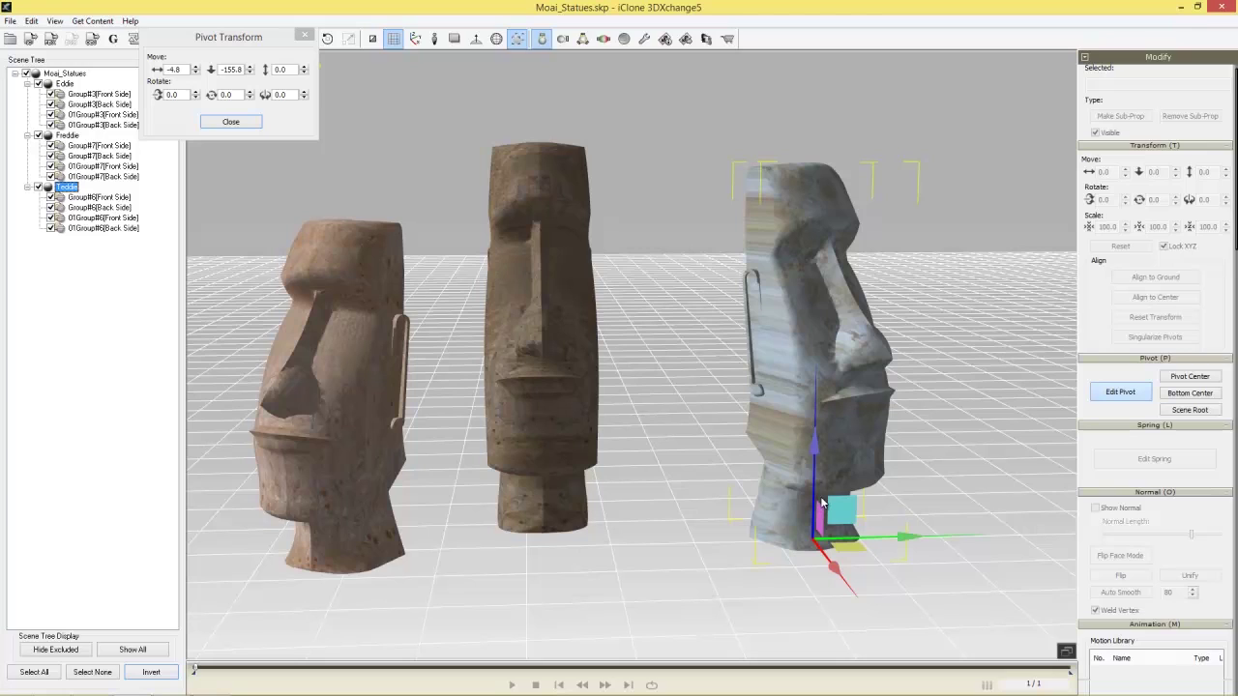
click(232, 121)
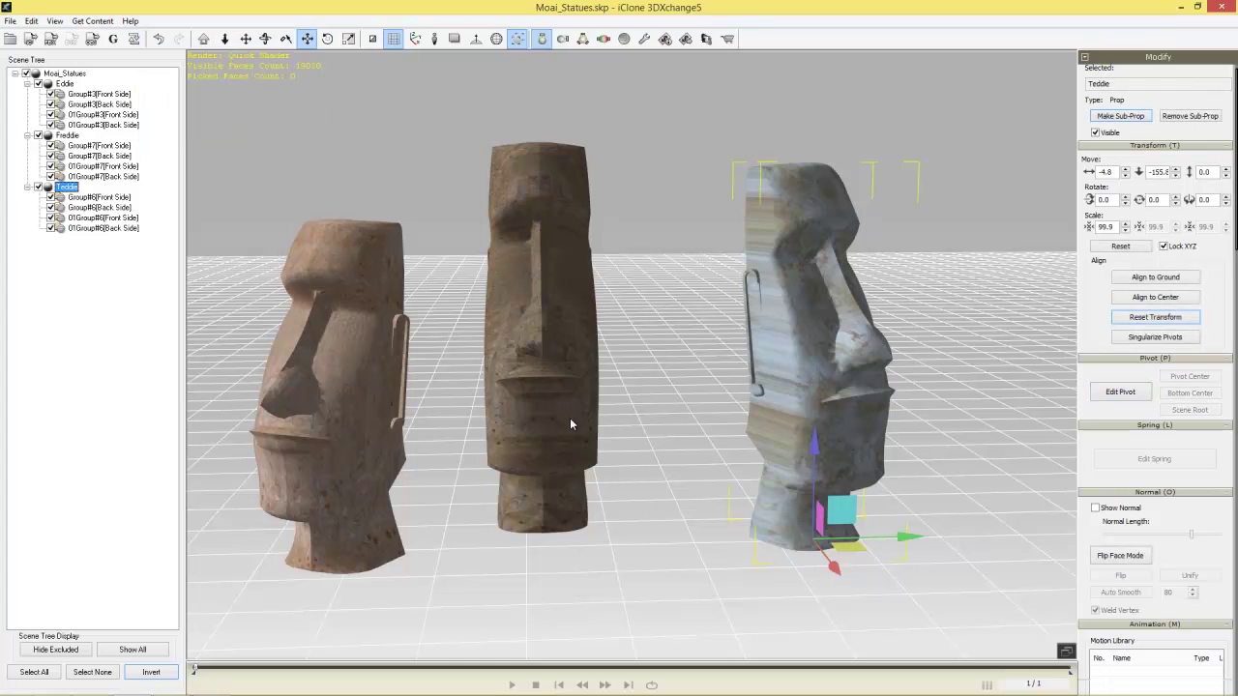
Add a dummy figure beside Teddie as a size reference and reselect the Moai_Statues group.
right_drag(541, 364, 608, 492)
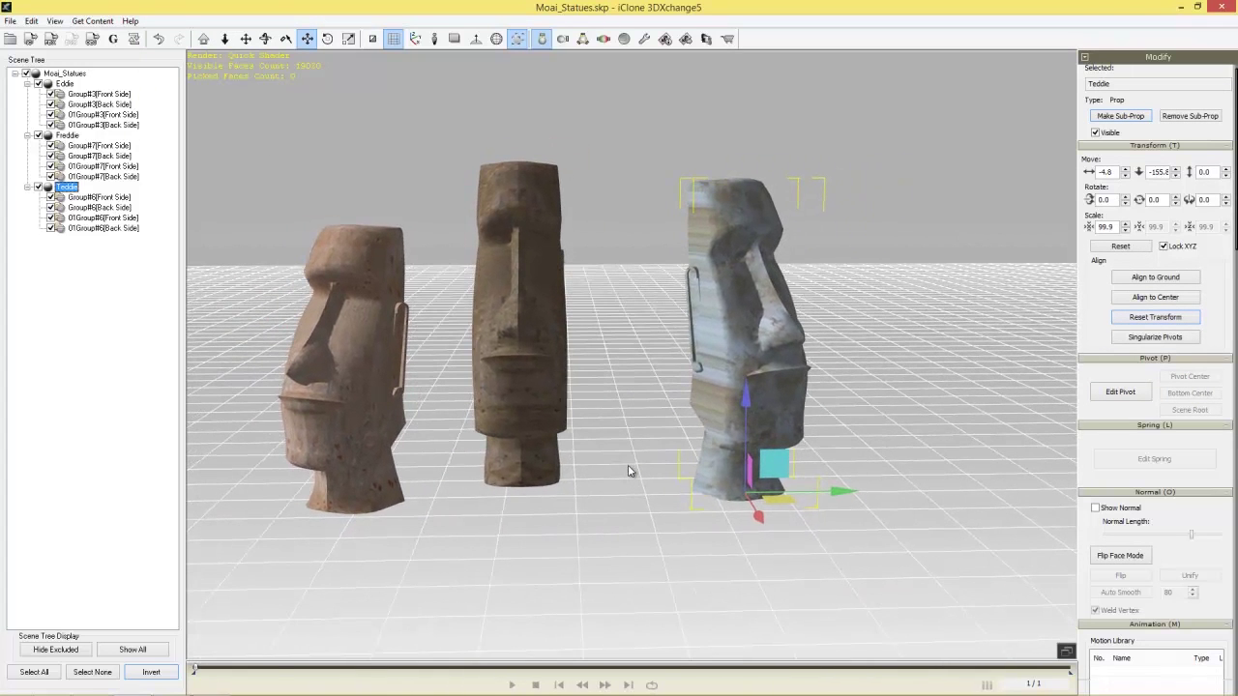
click(434, 40)
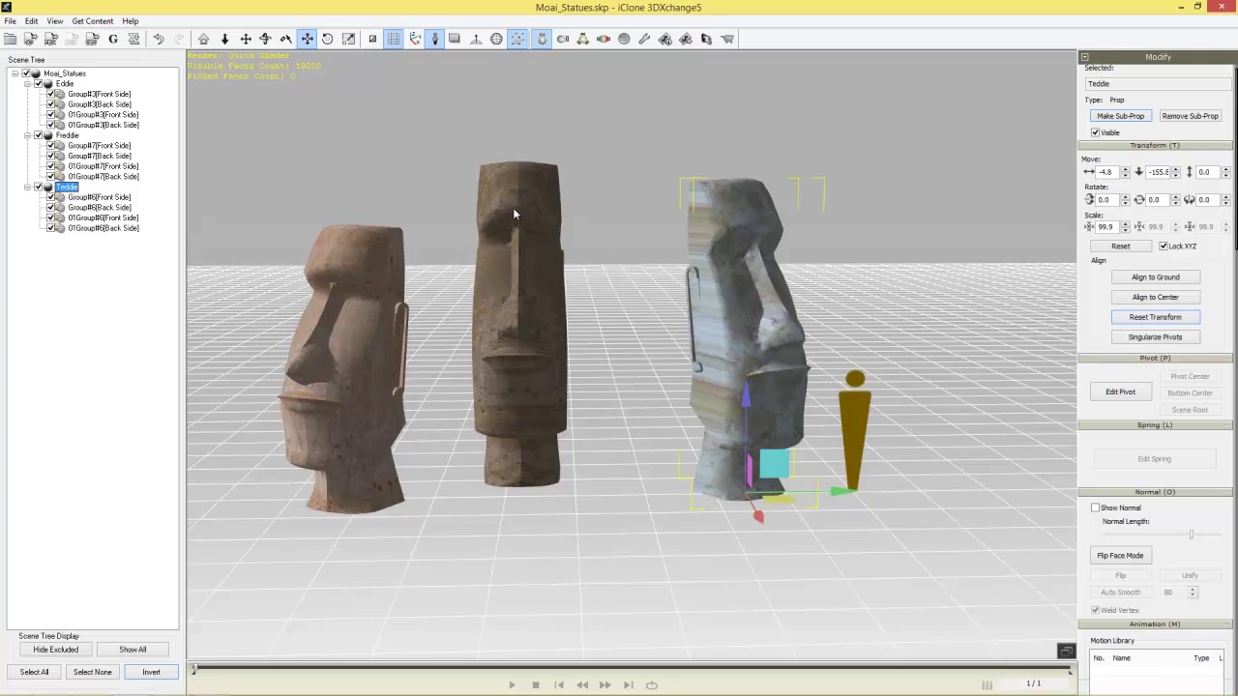
click(64, 73)
Scale the Moai_Statues group to 122.3, show the world axis, and align it to the ground.
key(r)
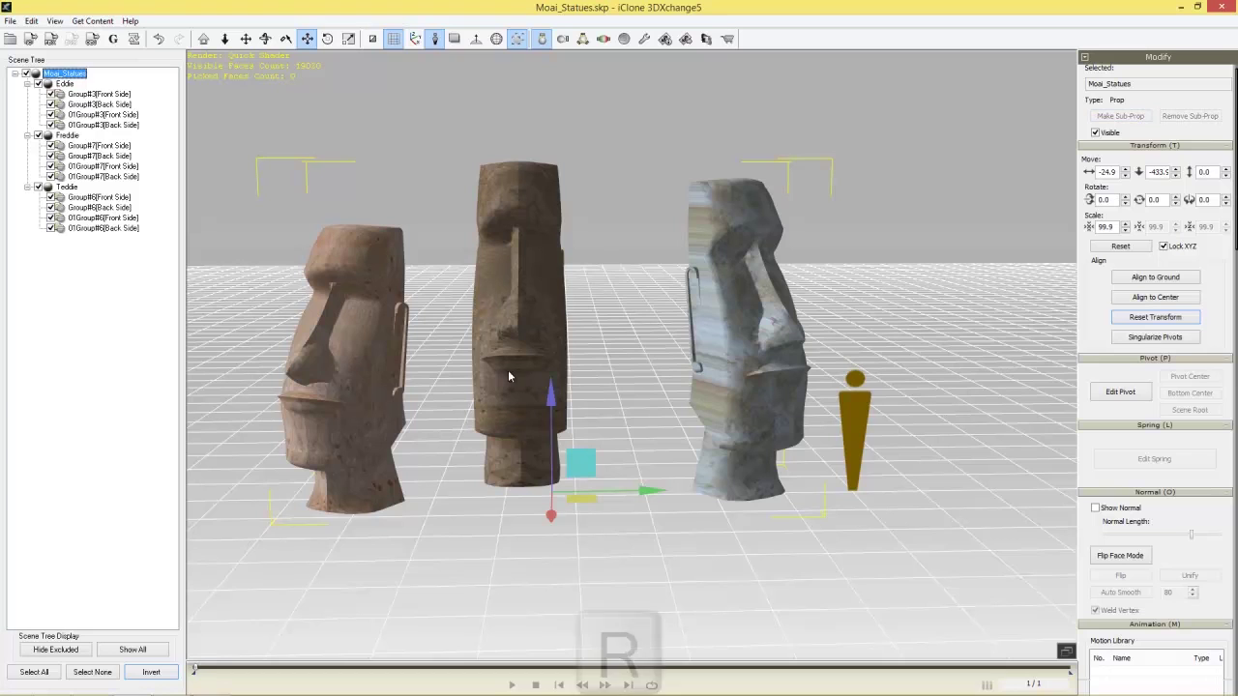
drag(555, 493, 587, 468)
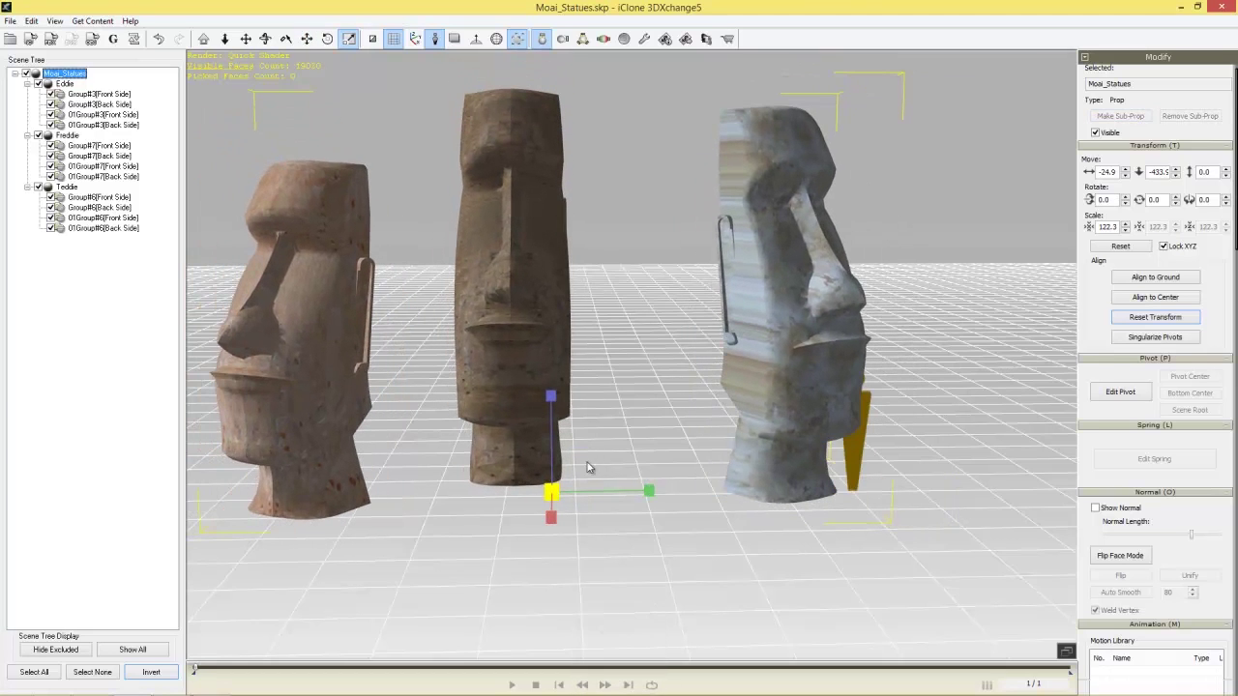
click(417, 40)
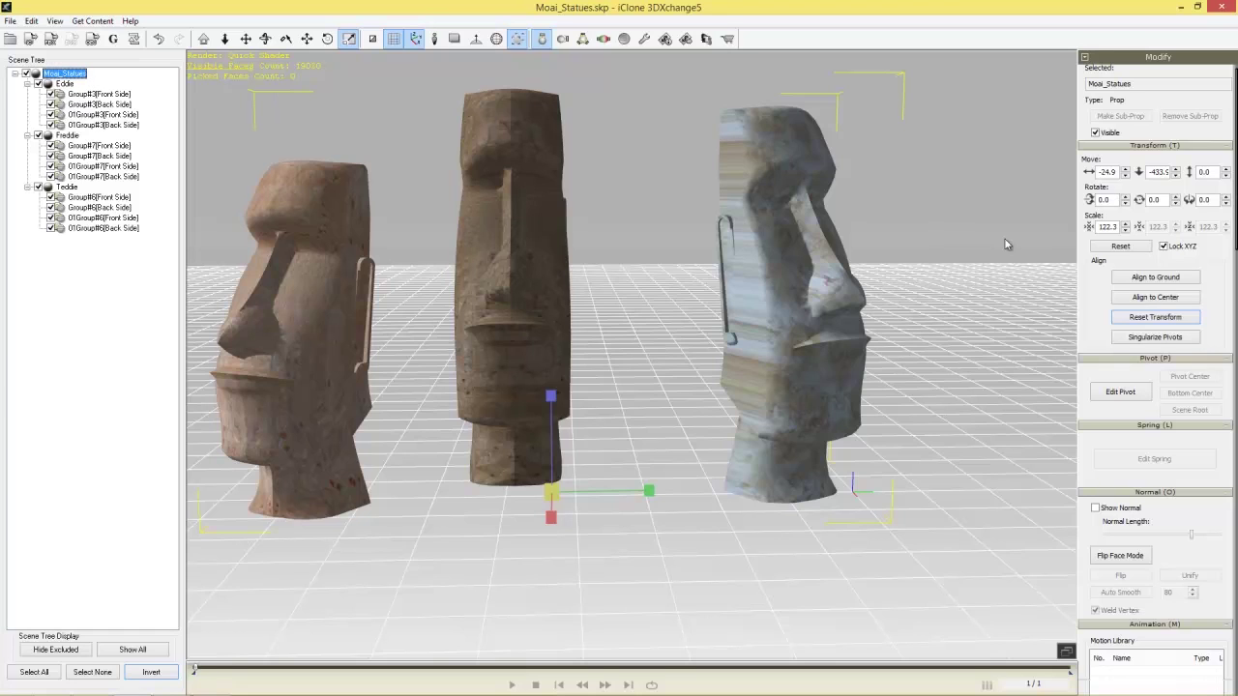
click(1177, 279)
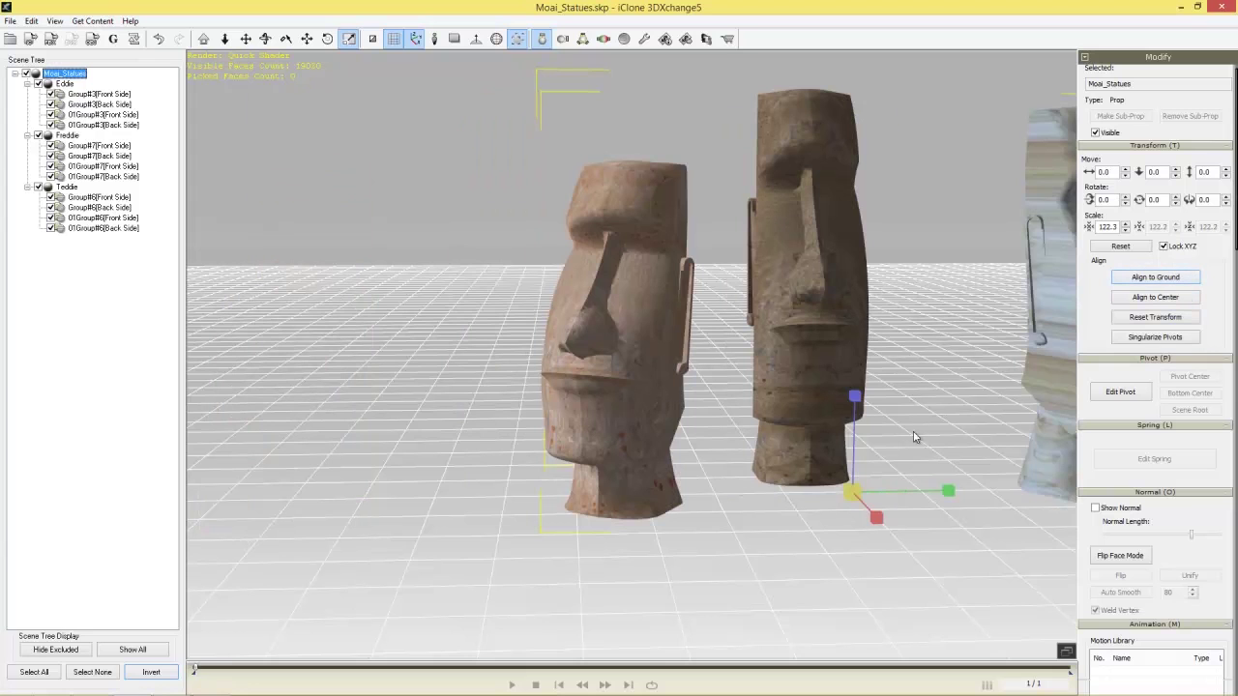
Reframe the view, reselect Moai_Statues, and enlarge the group to a scale of 136.3.
middle_drag(928, 451, 811, 422)
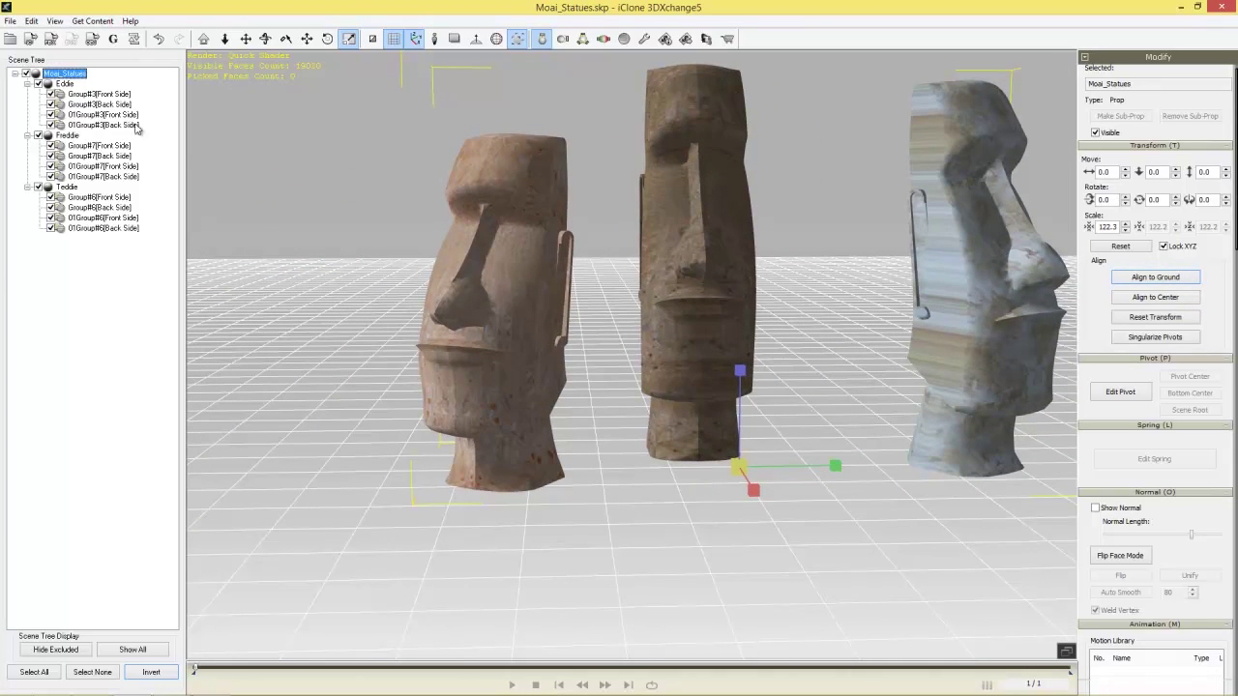
click(102, 104)
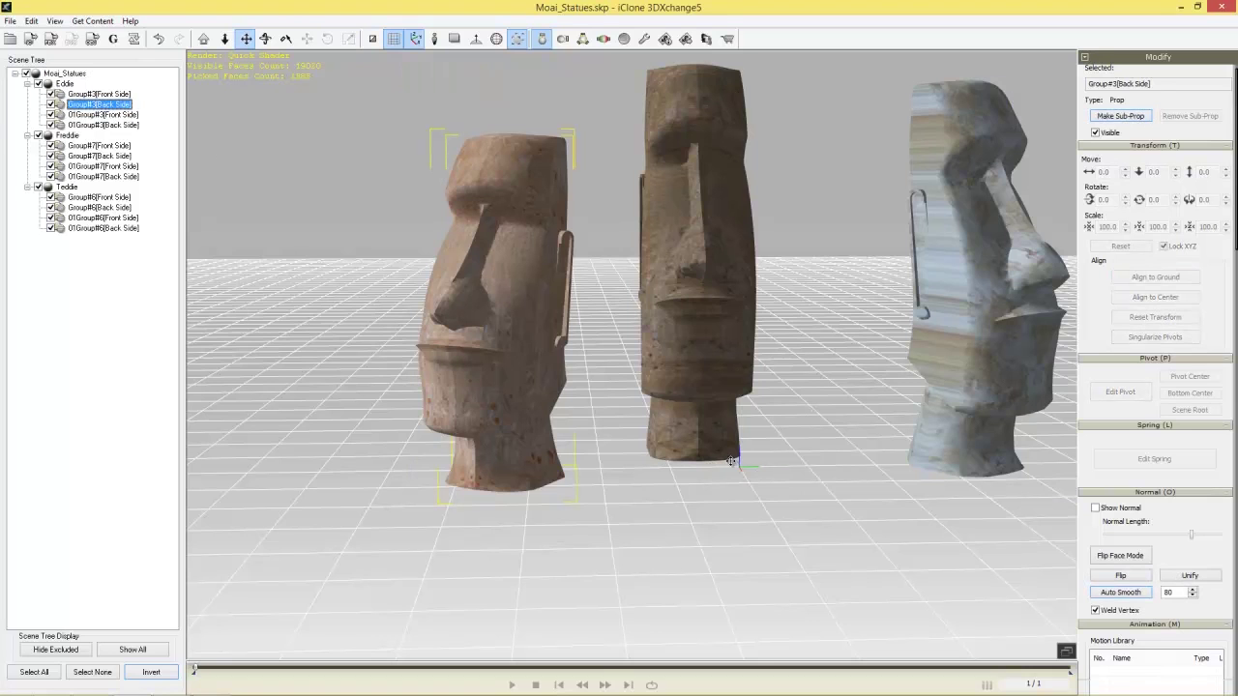
right_drag(740, 387, 754, 458)
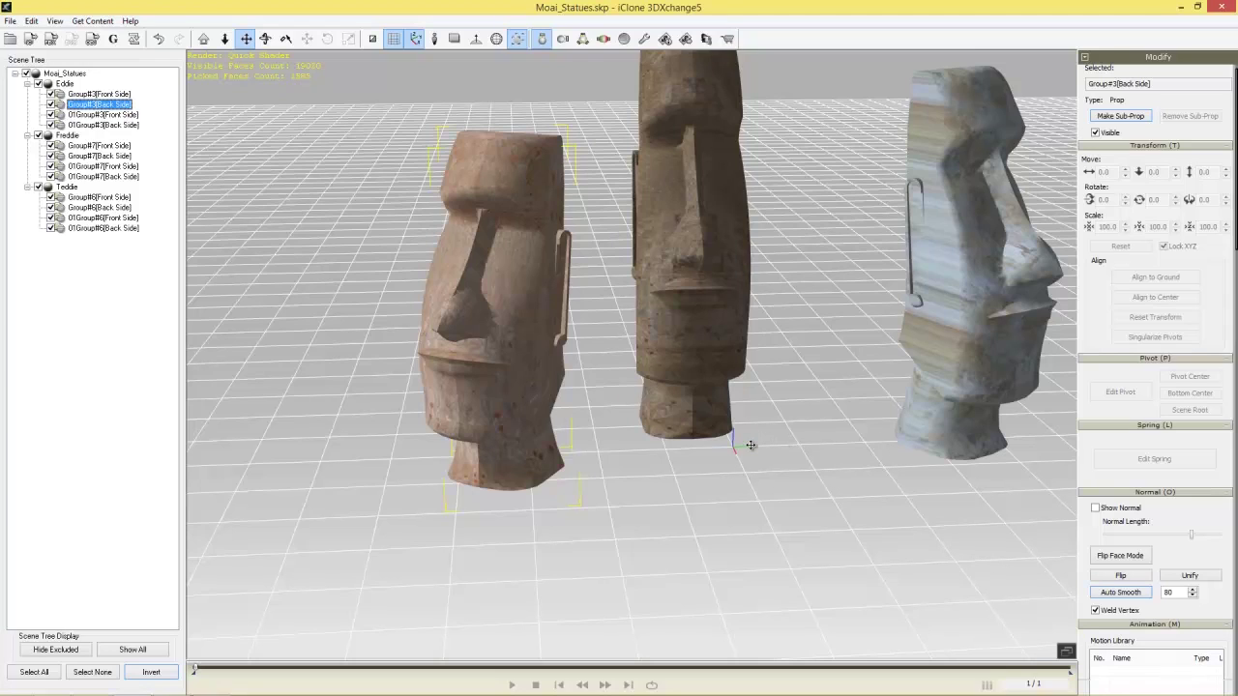
click(63, 74)
key(r)
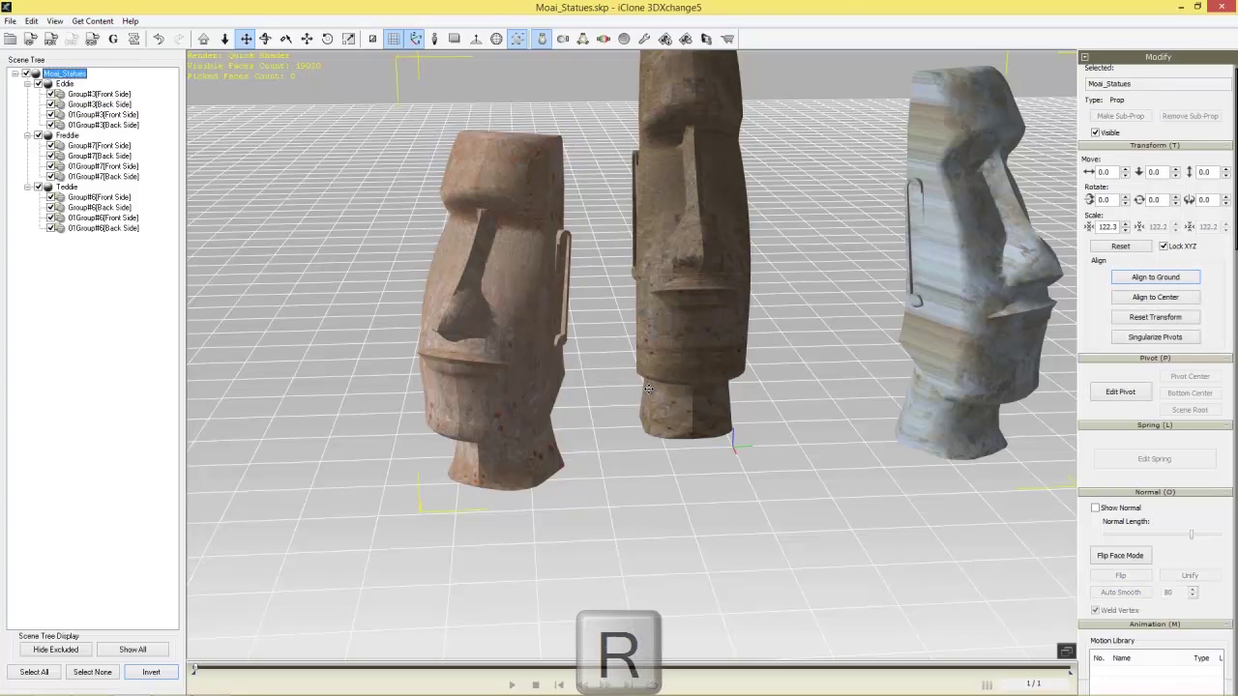
drag(737, 434, 743, 437)
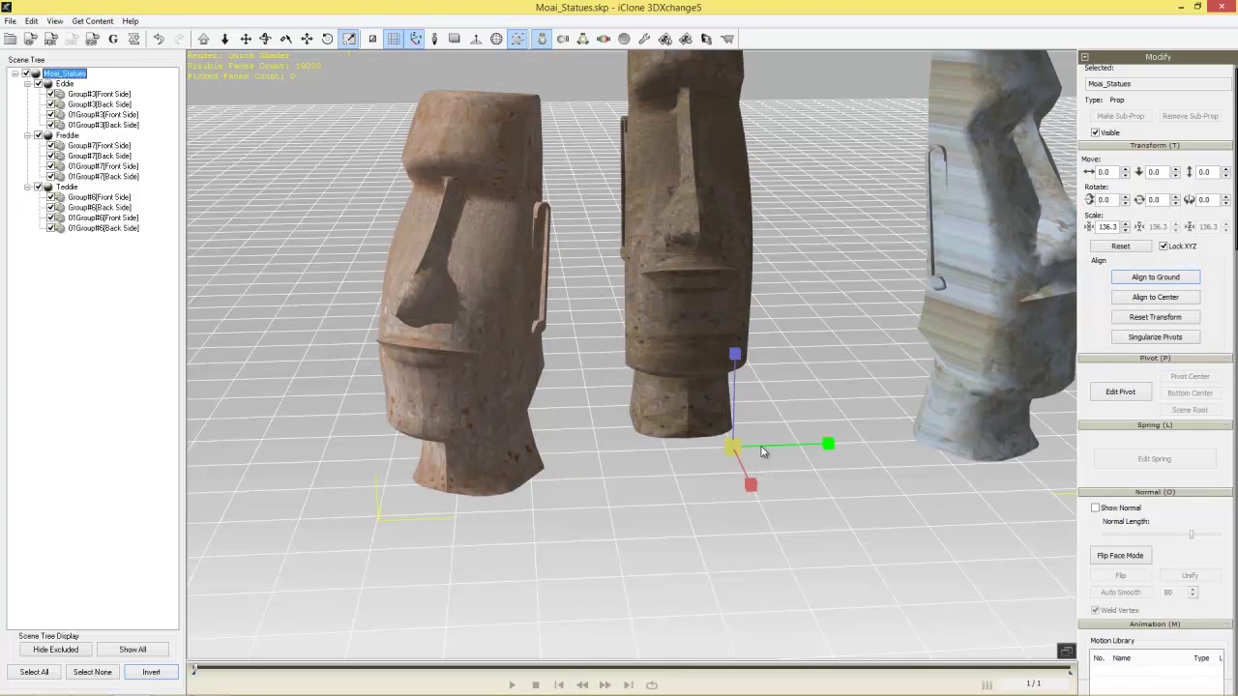
Test-rotate the group about its vertical axis, then Reset Transform to zero rotation and 100 scale.
key(e)
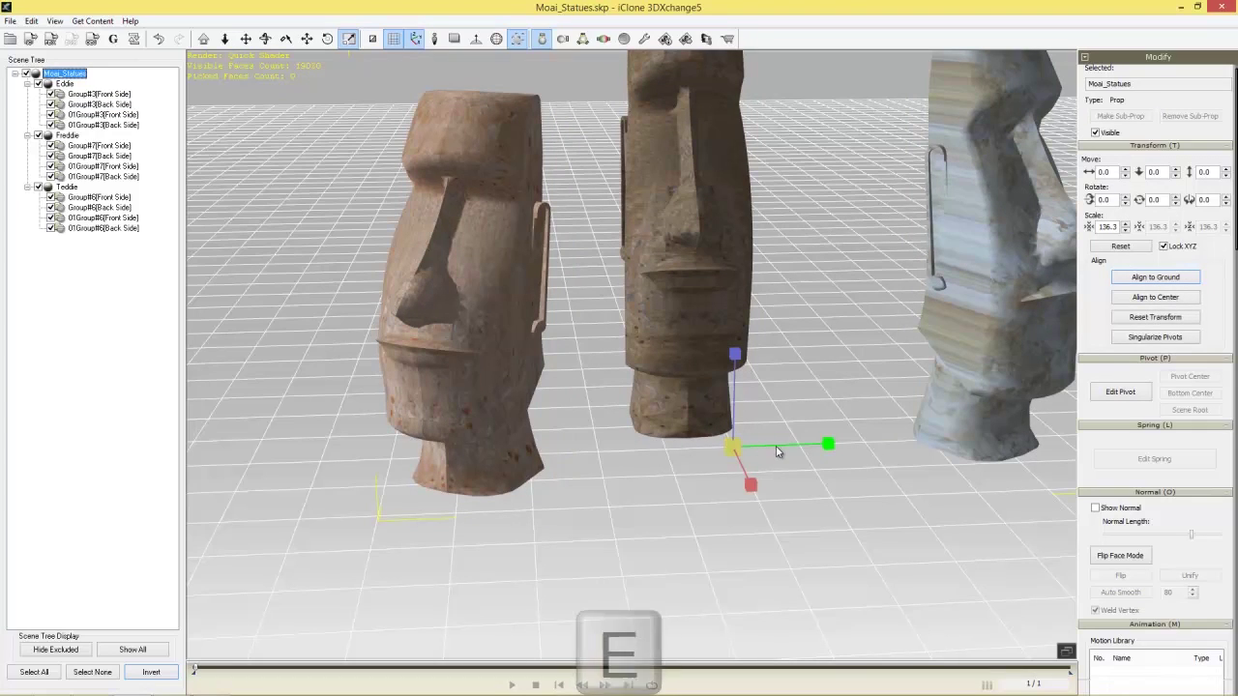
drag(781, 477, 768, 484)
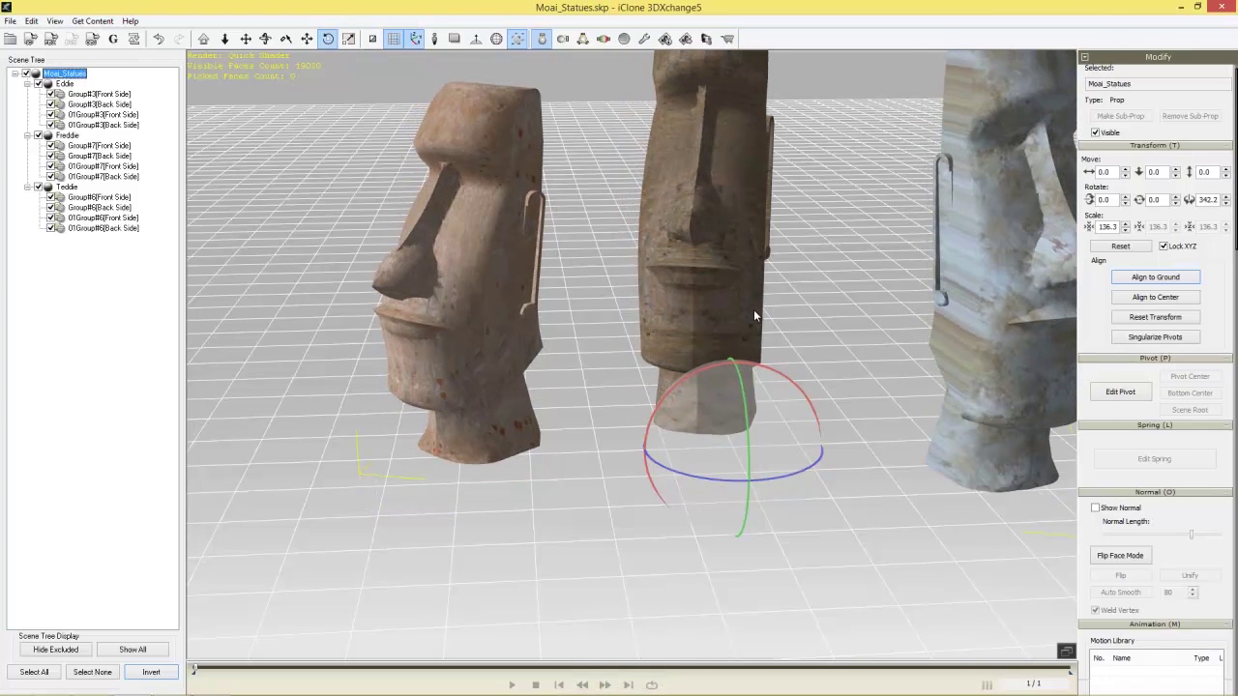
drag(801, 479, 815, 475)
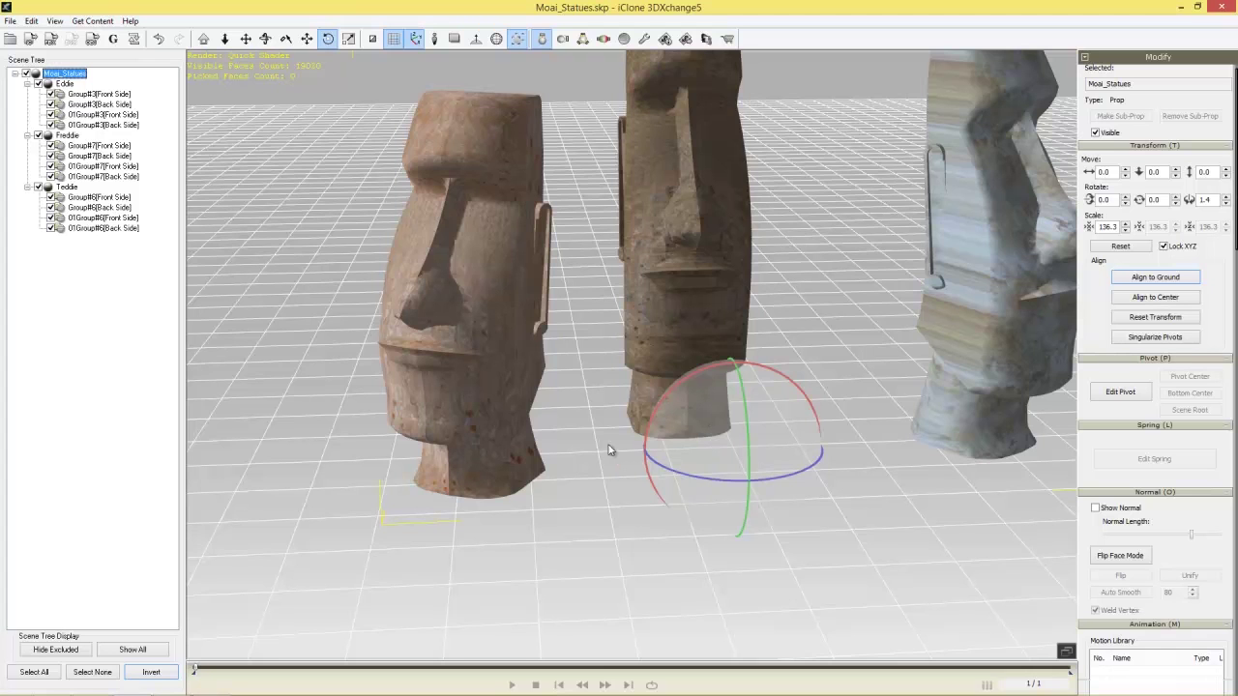
right_drag(706, 258, 693, 334)
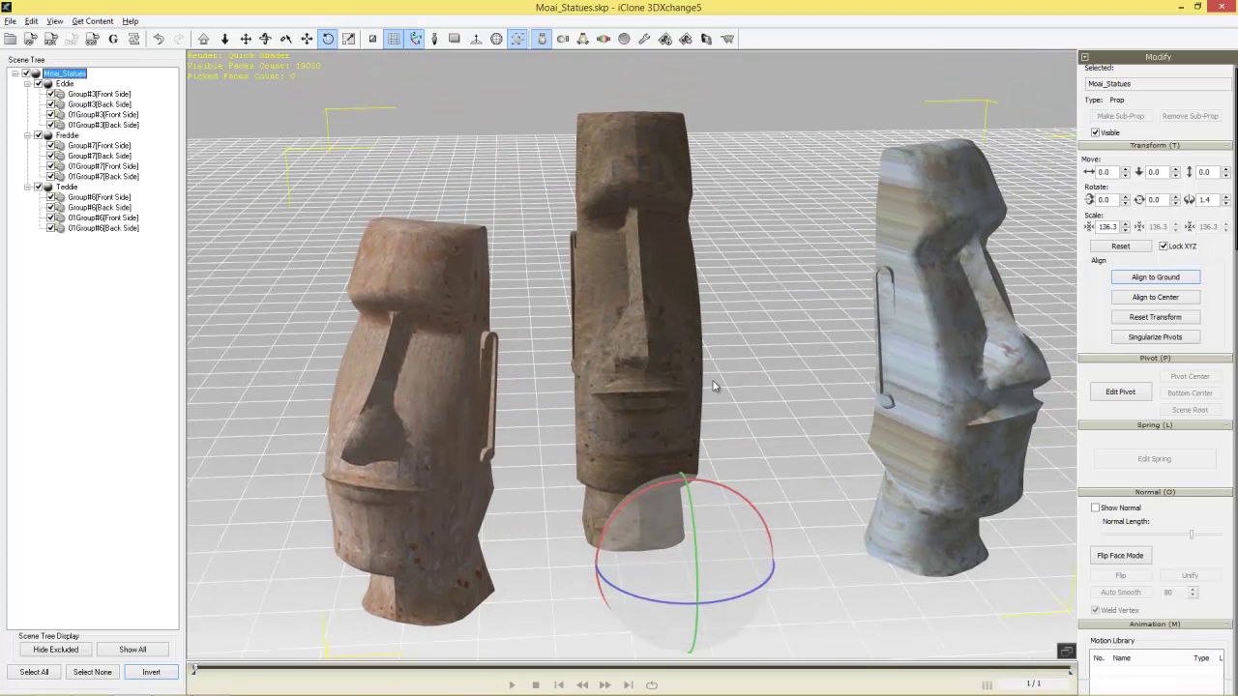
right_drag(713, 386, 713, 366)
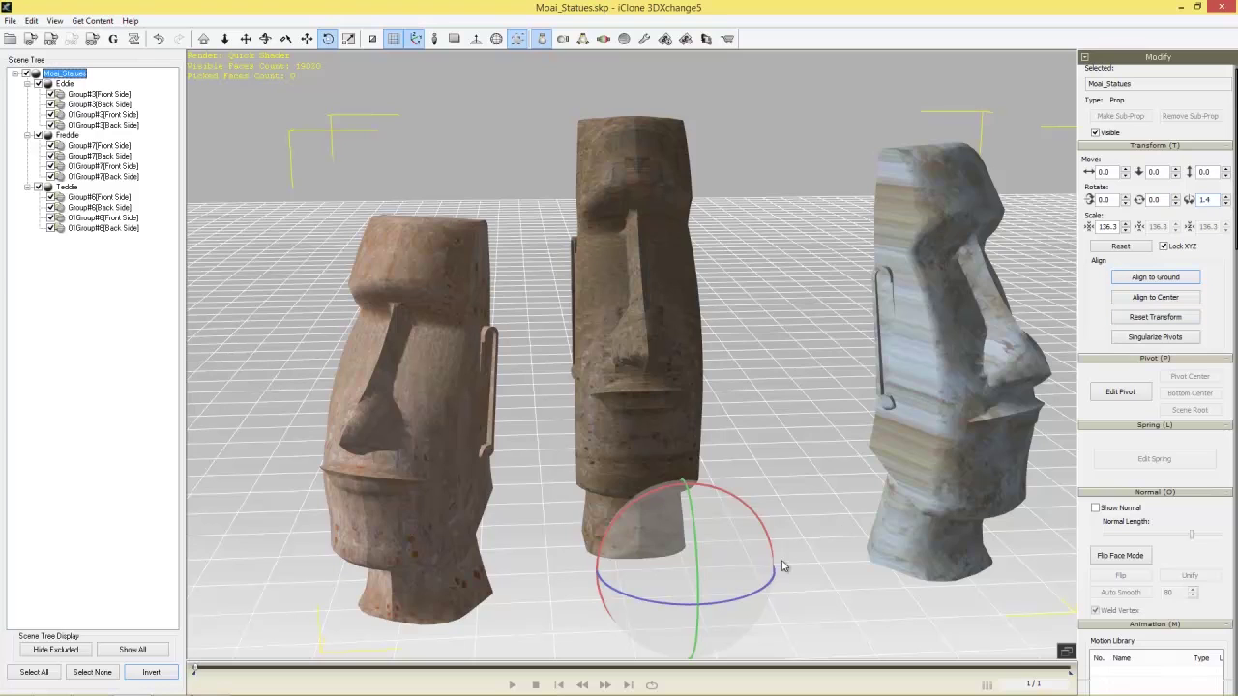
mouse_move(770, 587)
mouse_down()
mouse_move(747, 602)
mouse_move(799, 575)
mouse_move(766, 600)
mouse_move(761, 590)
mouse_move(773, 599)
mouse_up()
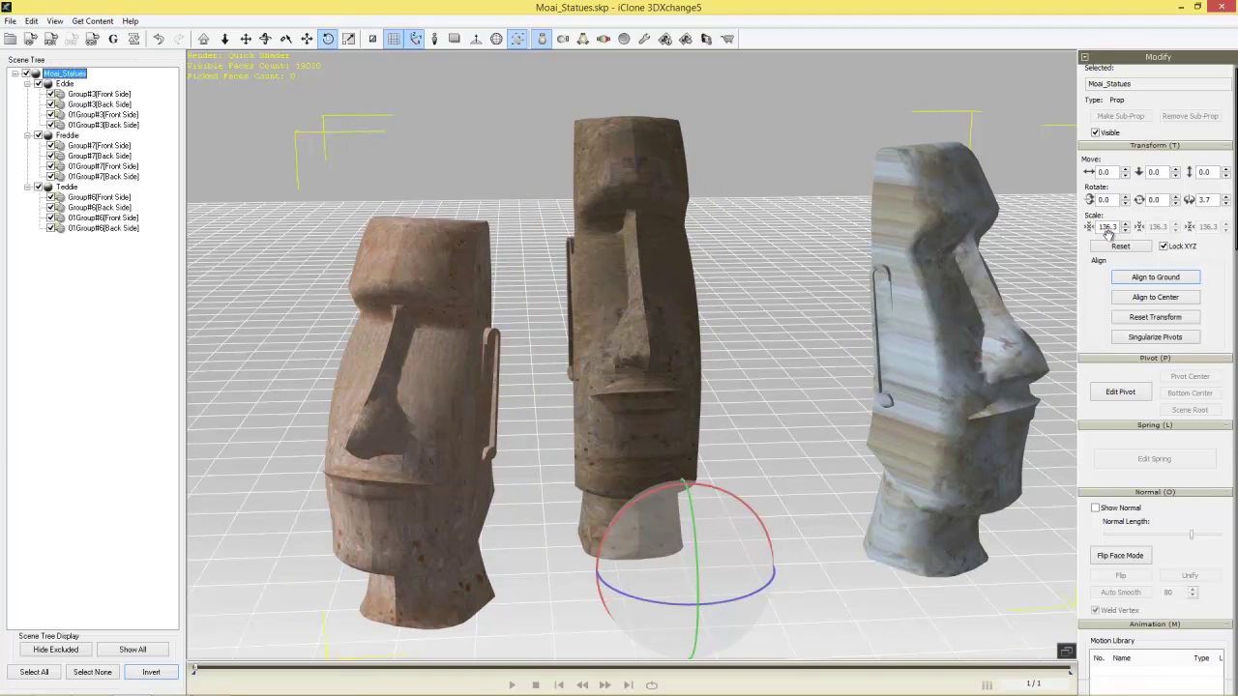
click(1164, 319)
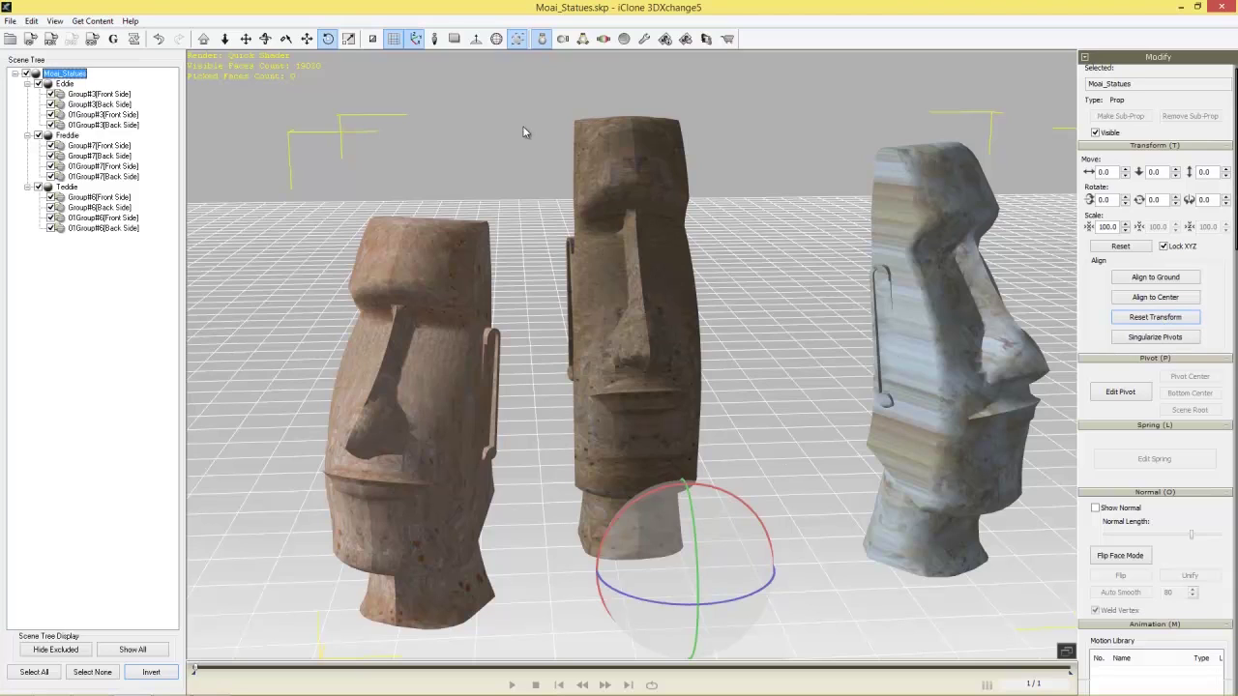
Select the front-side parts of Eddie, Freddie and Teddie, then open the iClone export dialog.
click(94, 115)
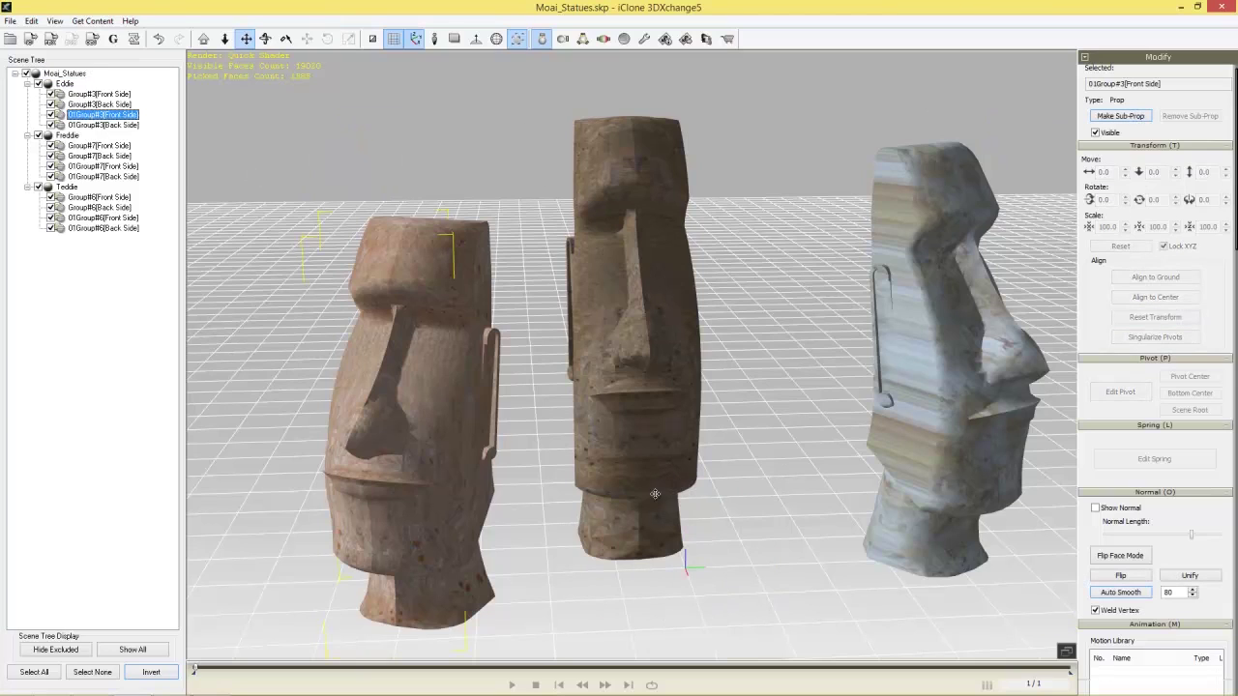
click(639, 311)
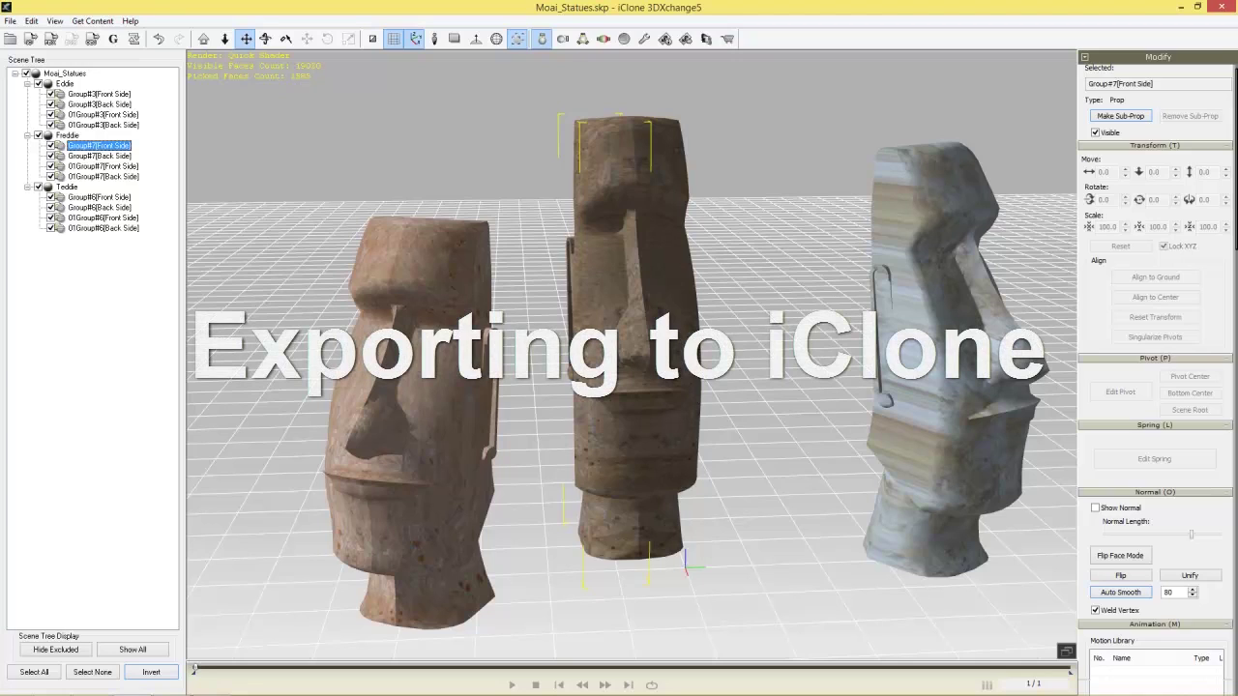
click(953, 242)
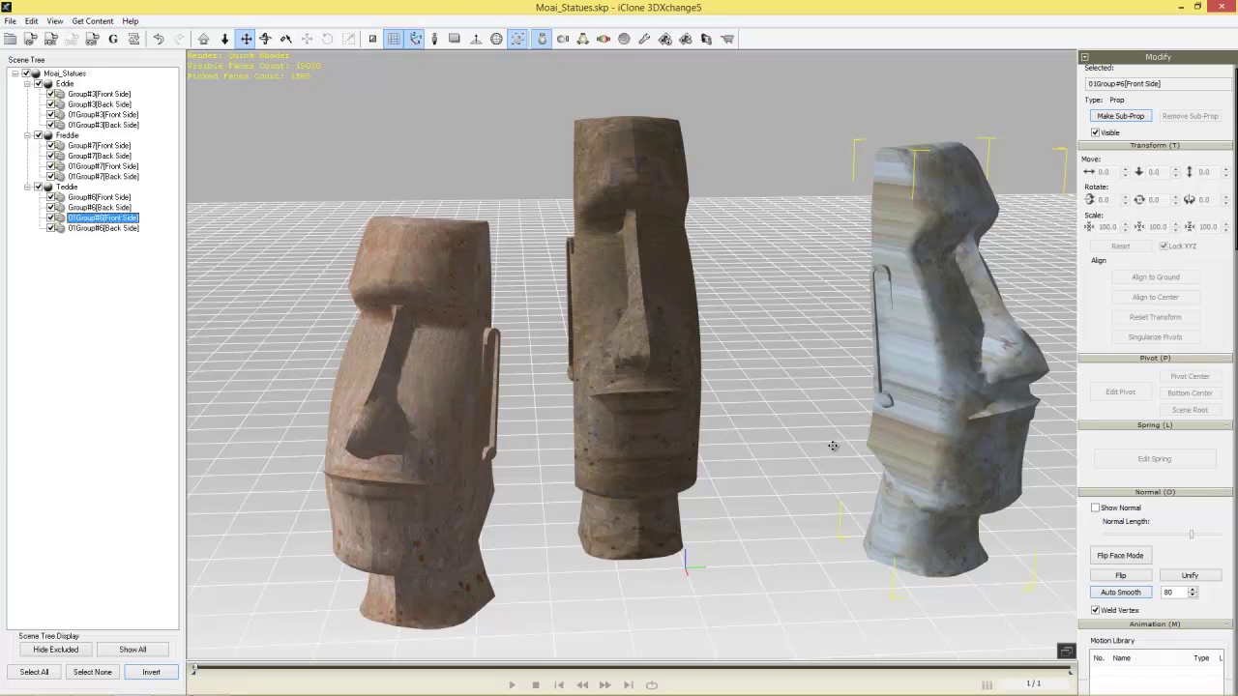
scroll(692, 309, down, 2)
right_drag(698, 332, 749, 409)
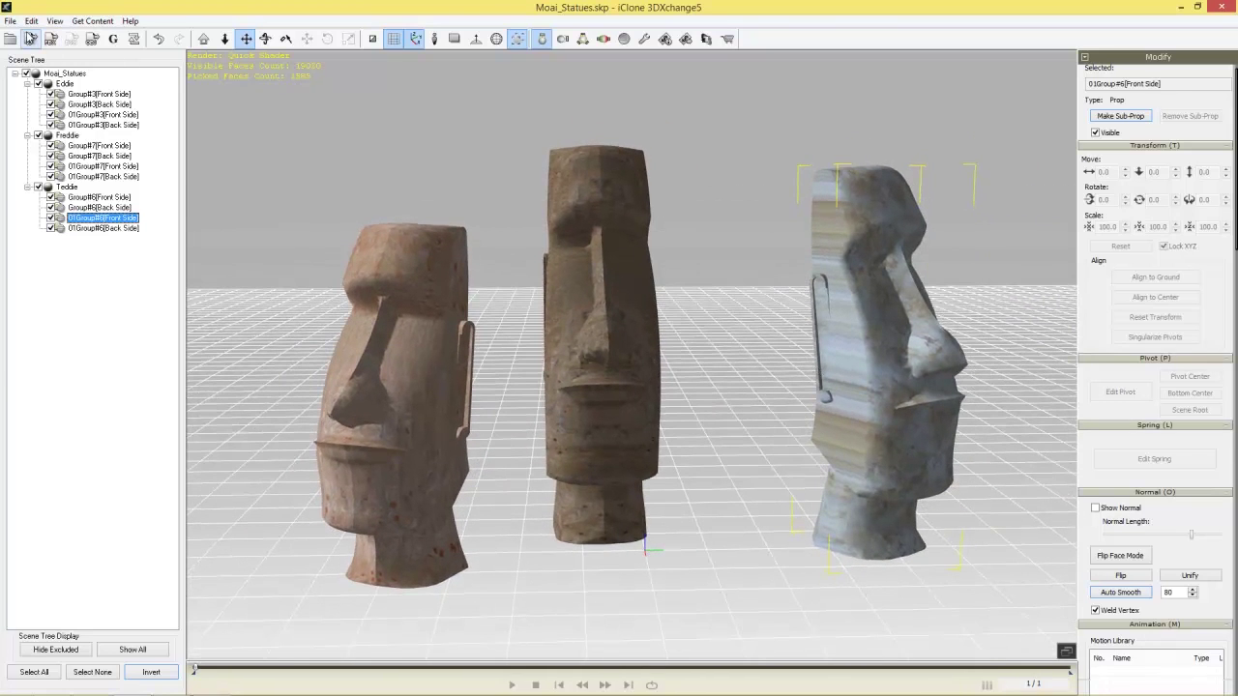
click(32, 38)
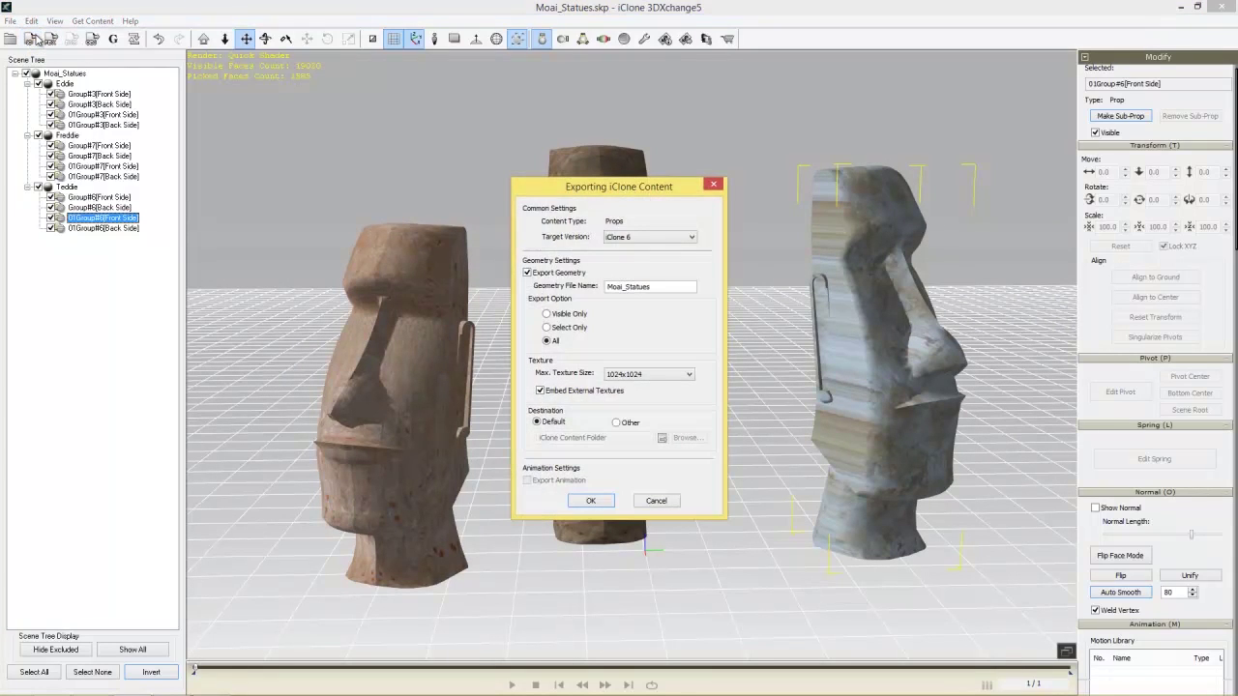
Export the statues for iClone 6 under the name 'Moai Buddies' and acknowledge the success message.
click(629, 238)
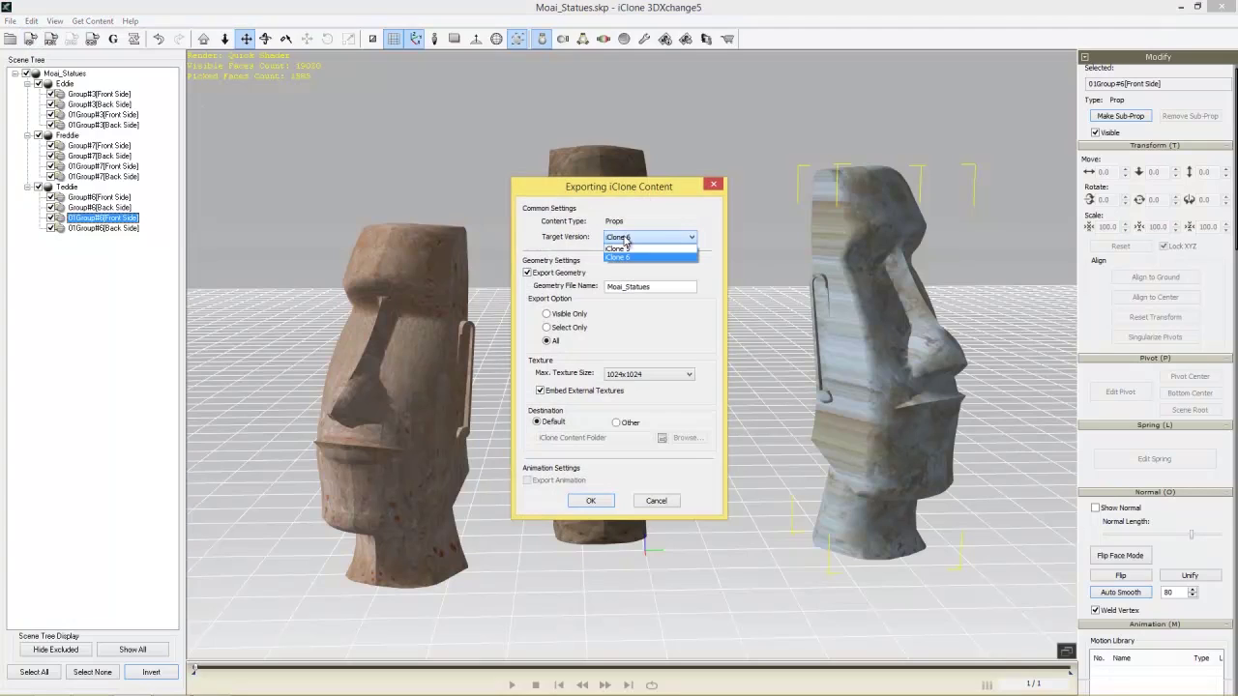
click(638, 258)
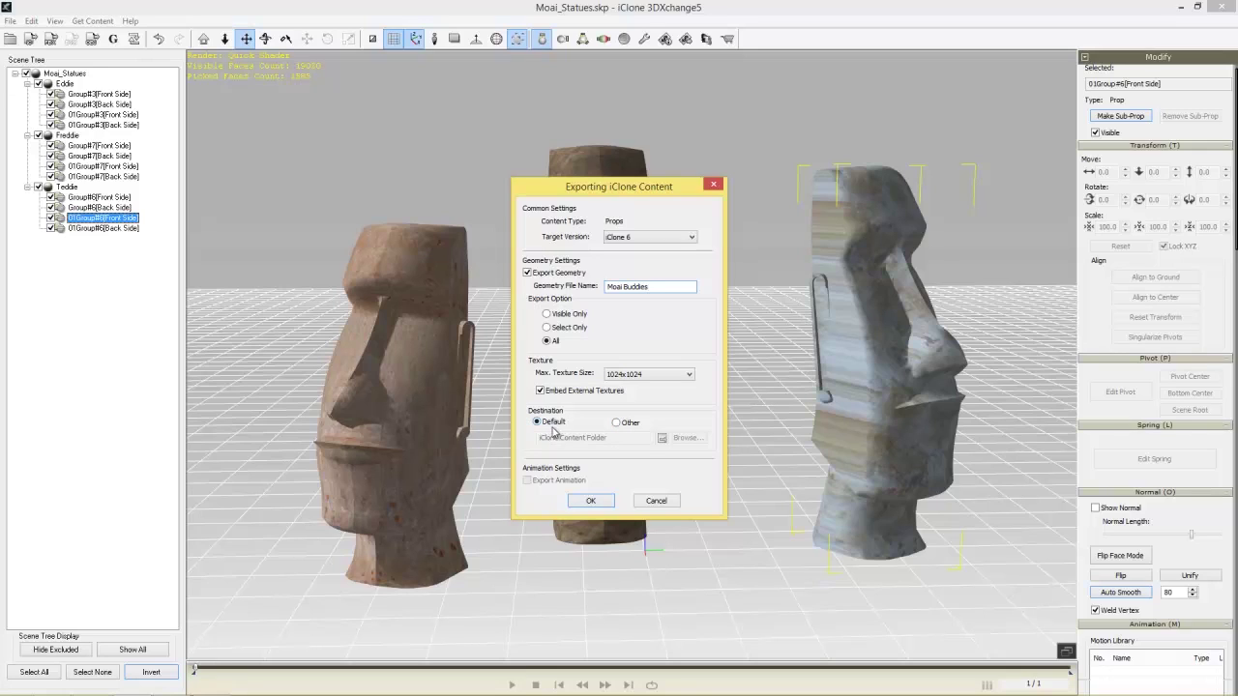
click(600, 500)
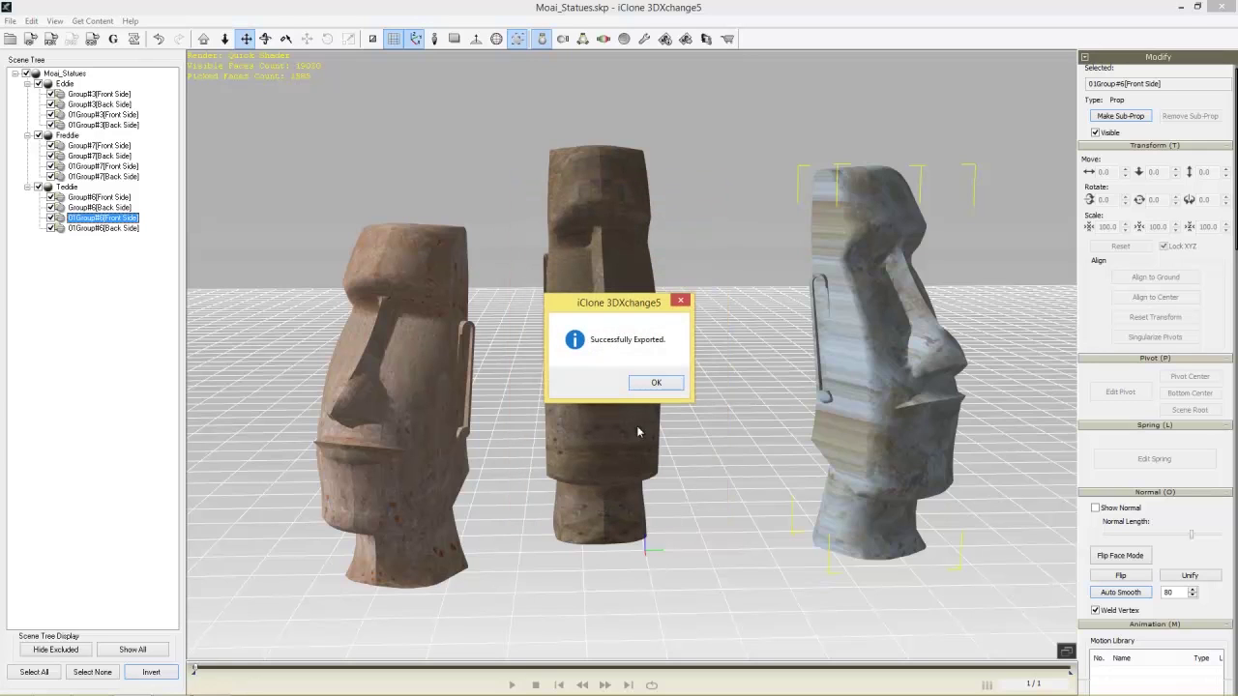
click(656, 383)
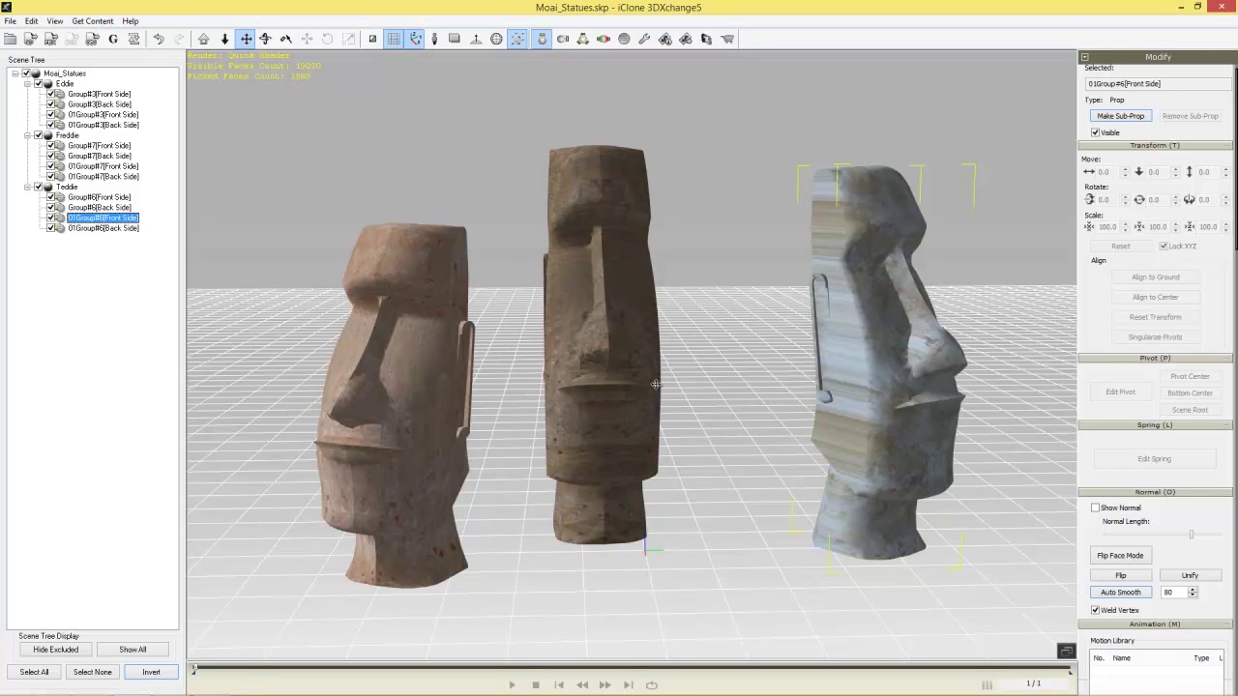
In iClone 6 Pro, find Moai Buddies under Set > Custom > Props and delete the old moai statues.
key(alt+Tab)
key(alt+Tab)
key(alt+Tab)
key(alt+Tab)
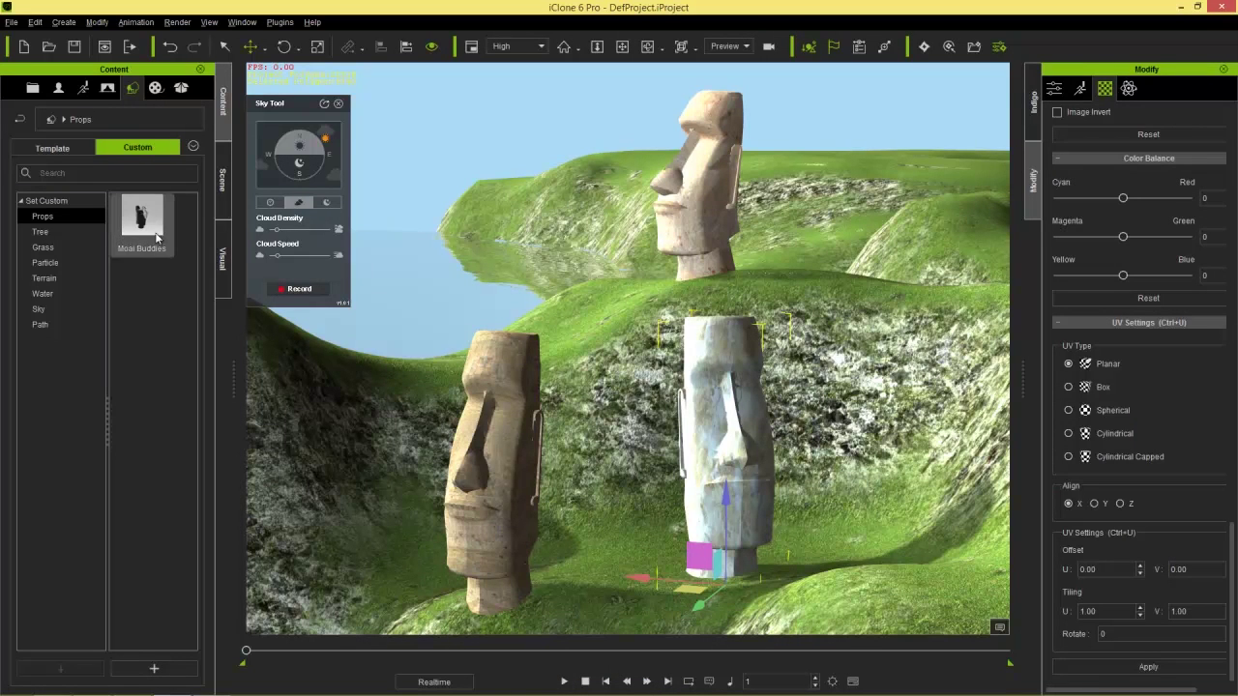
click(115, 90)
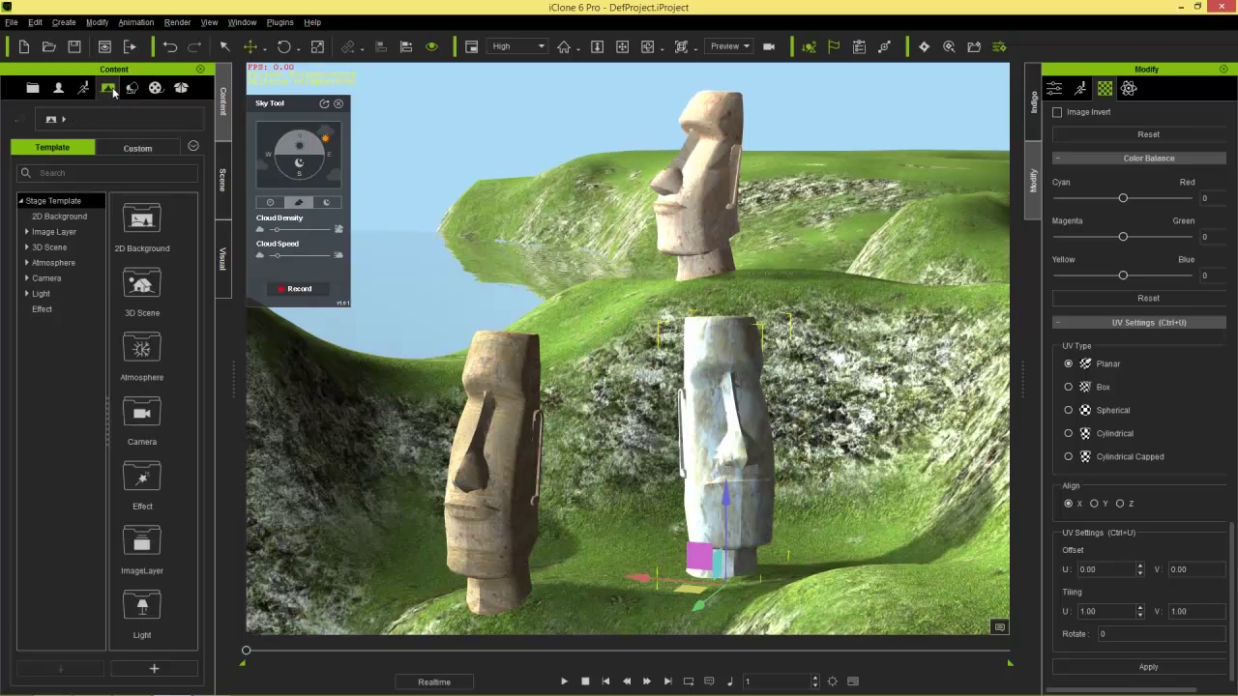
click(134, 89)
click(53, 147)
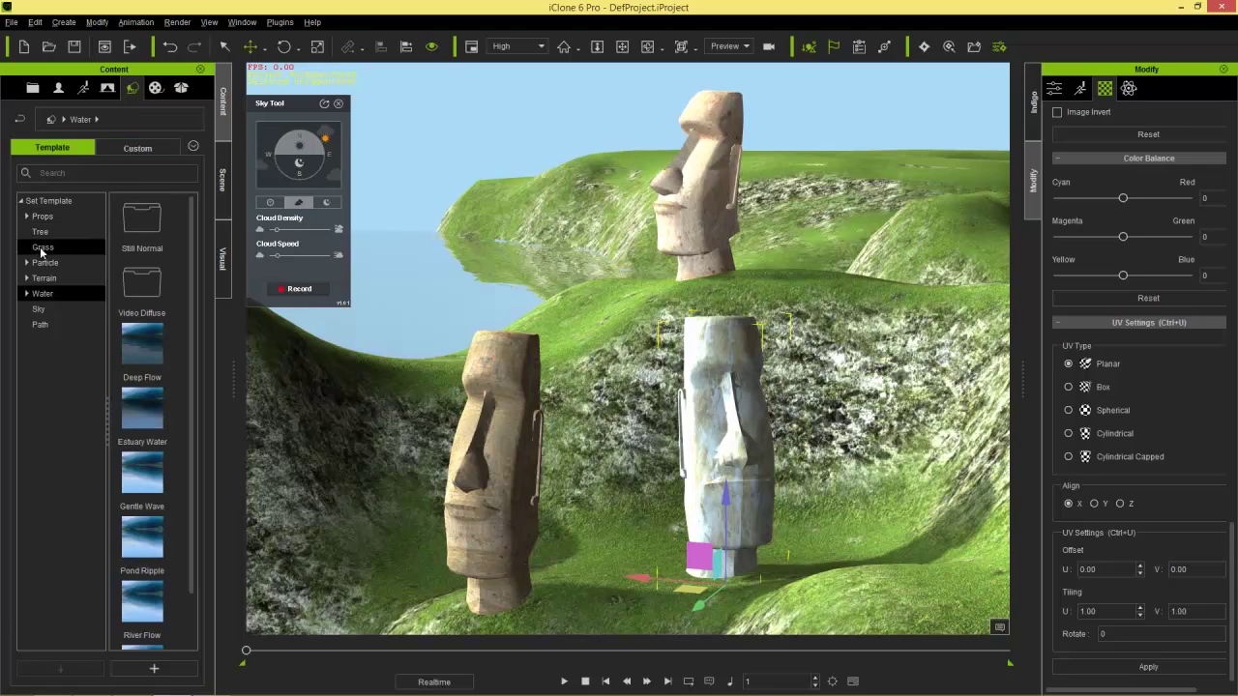
click(56, 217)
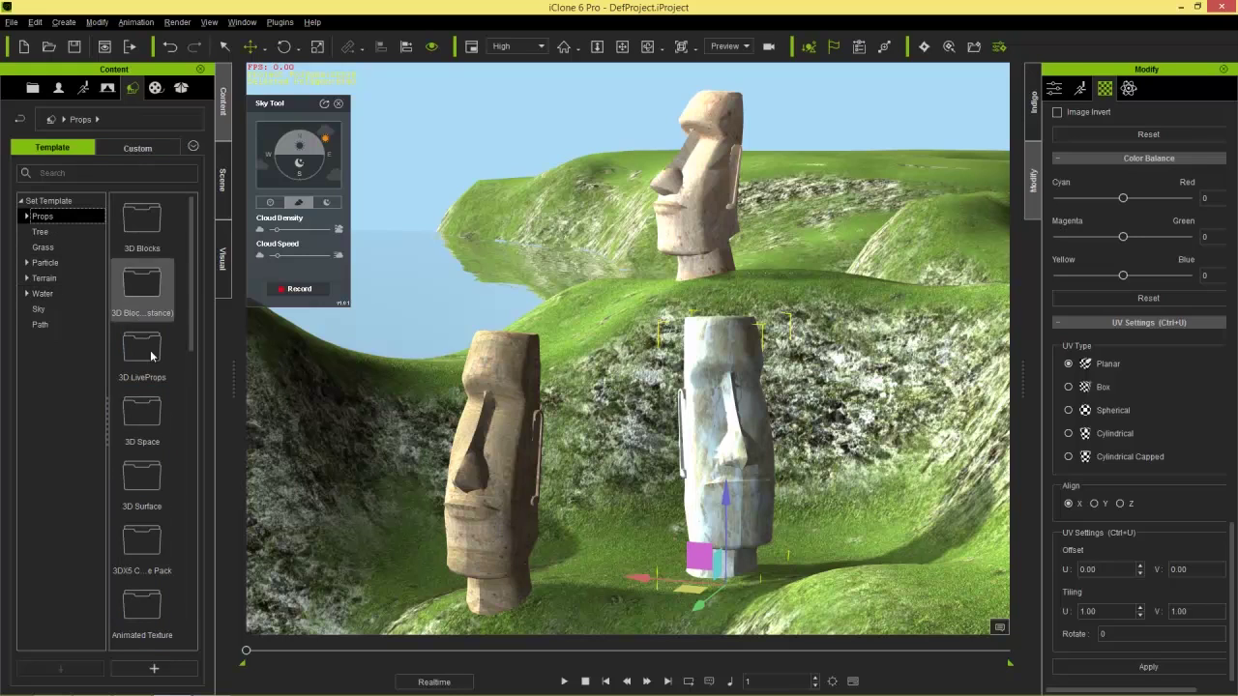
click(131, 148)
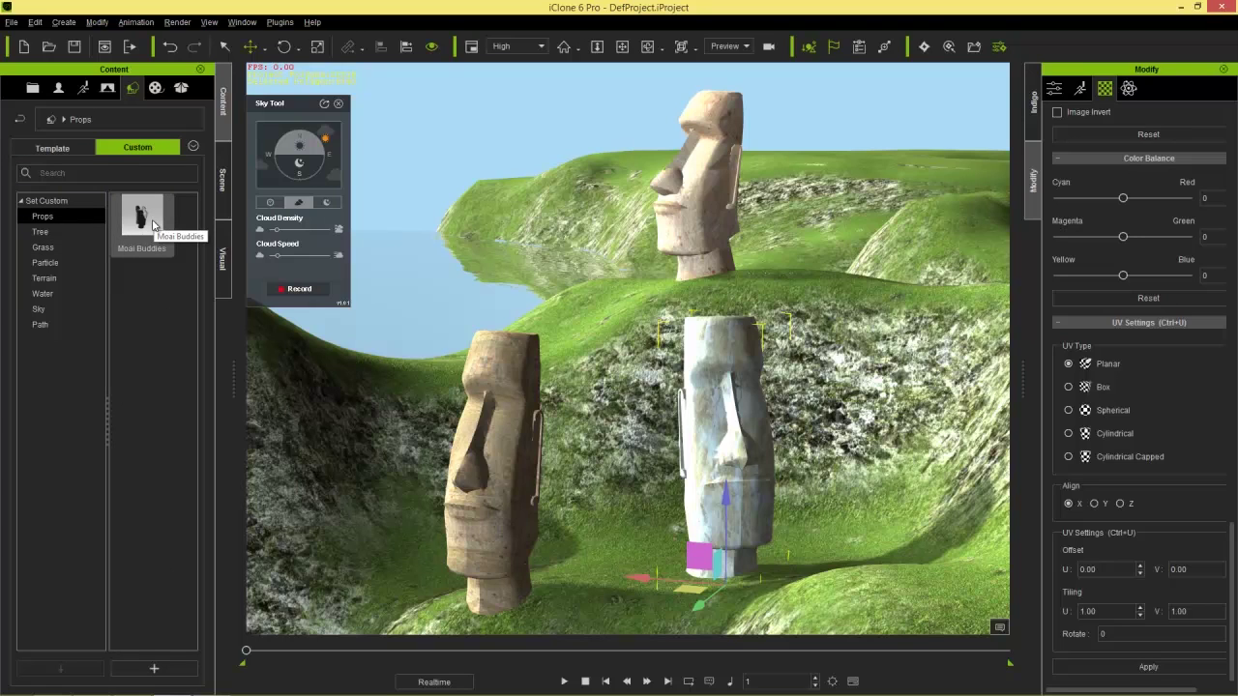
click(717, 174)
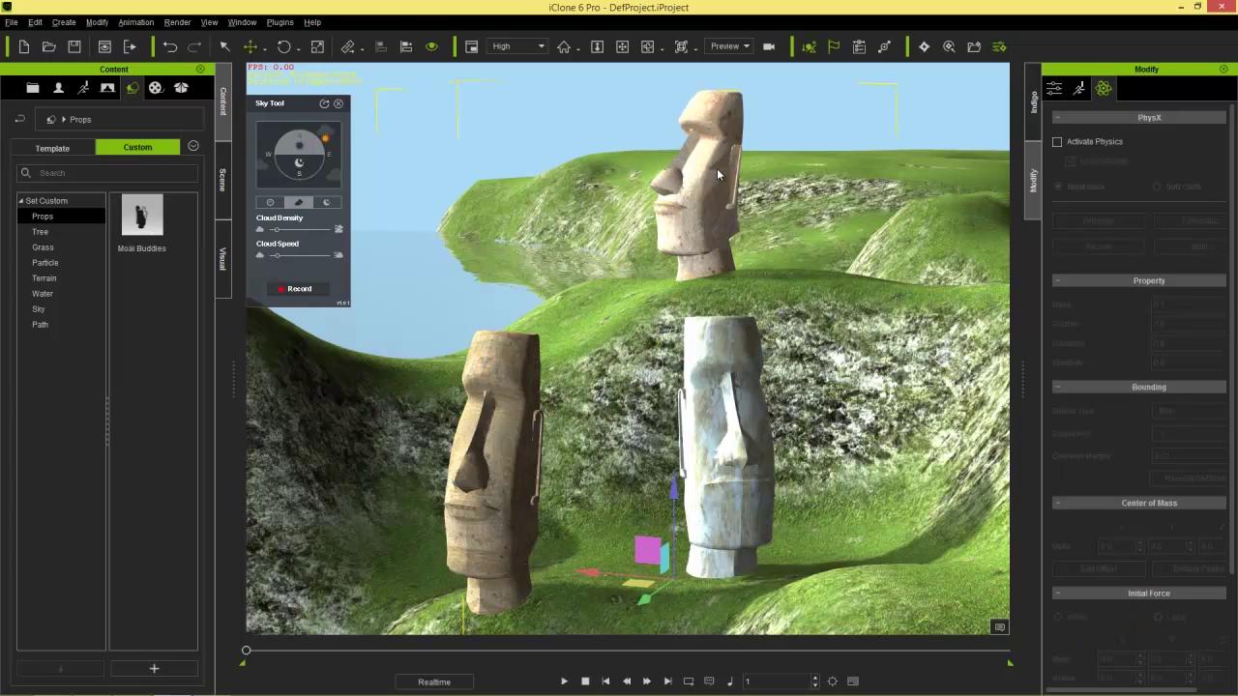
key(Delete)
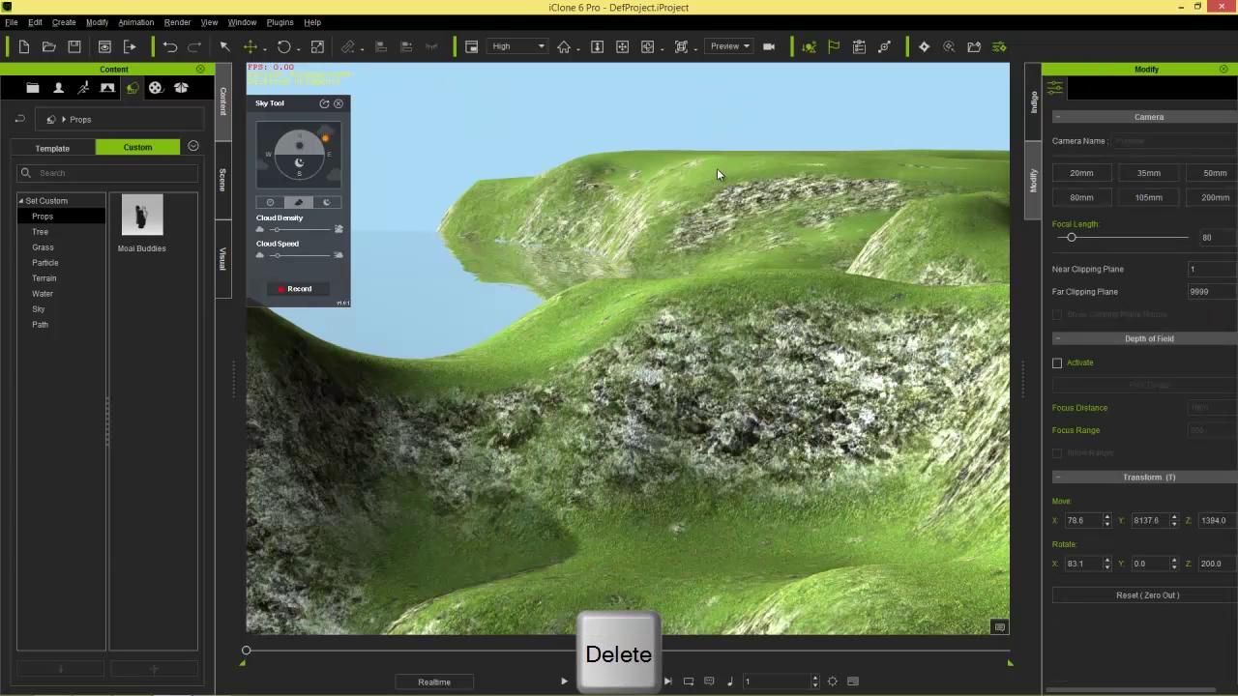
Place the Moai Buddies prop onto the terrain and set the Move tool to world axes.
drag(142, 217, 660, 566)
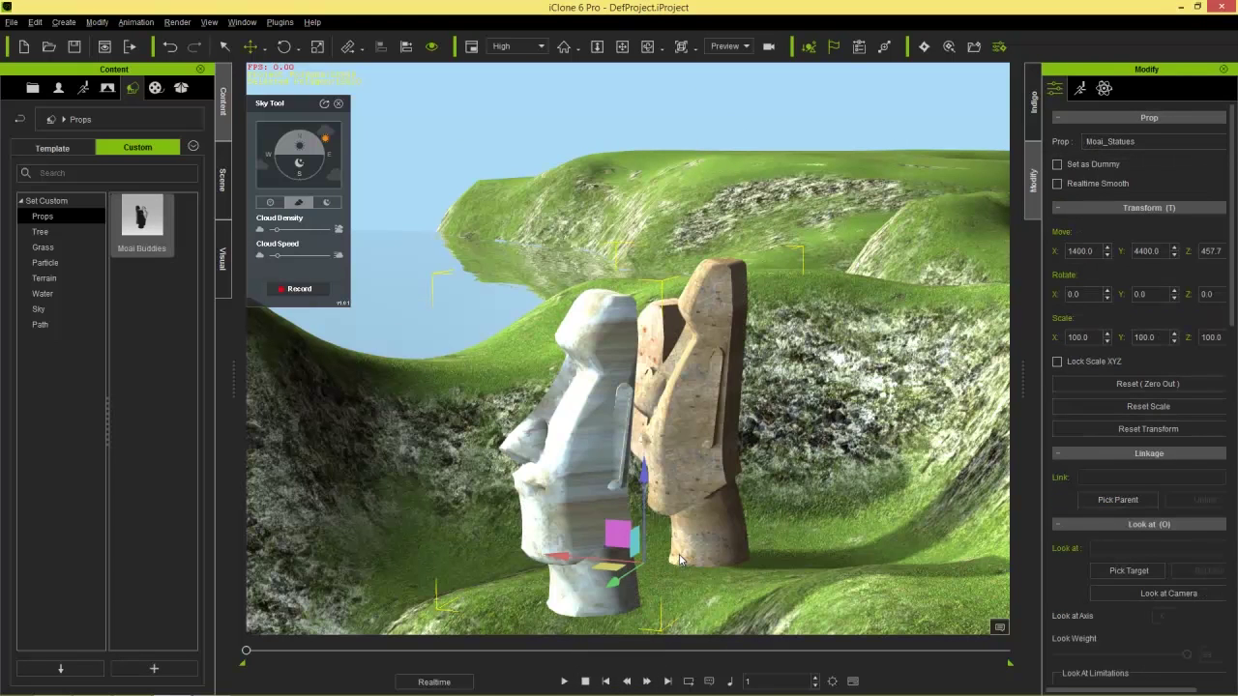
right_drag(585, 513, 667, 445)
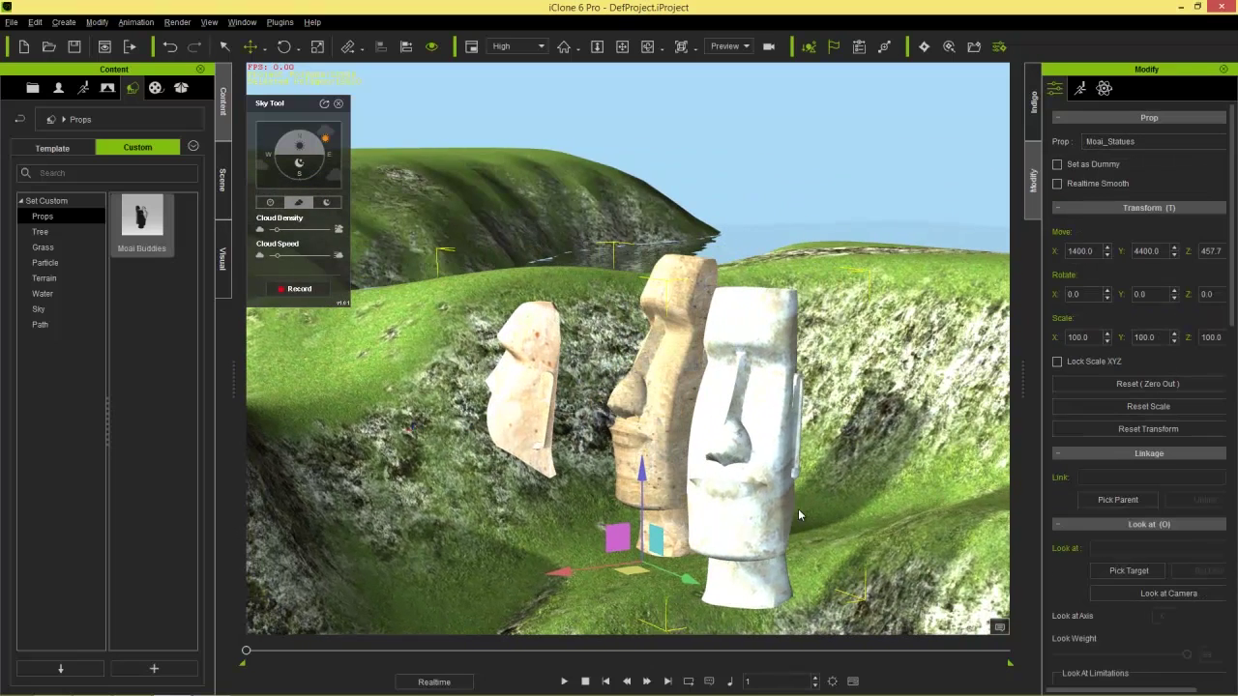
key(w)
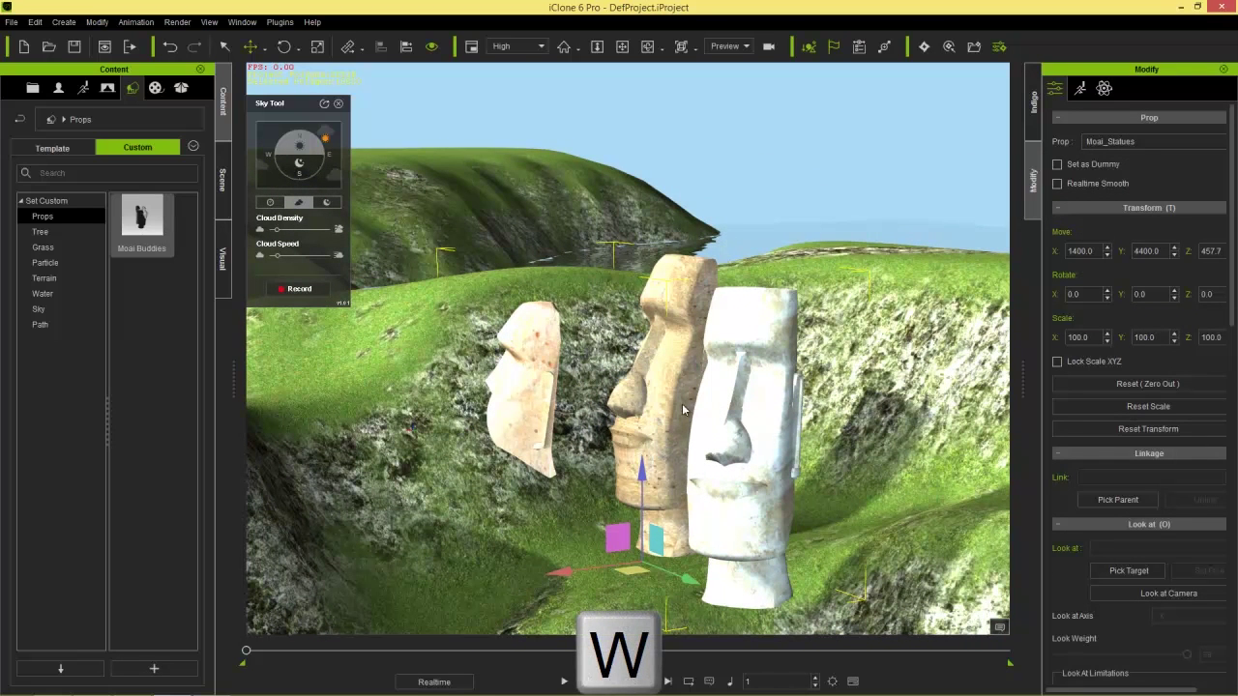
click(264, 47)
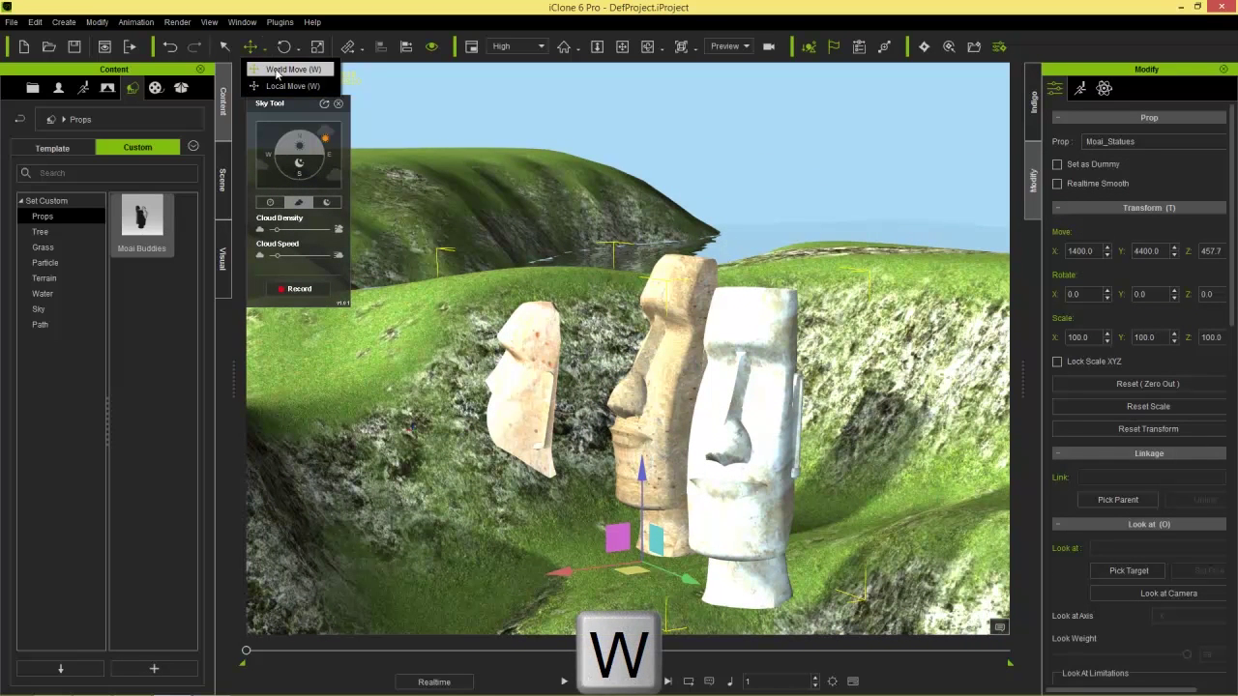
click(282, 70)
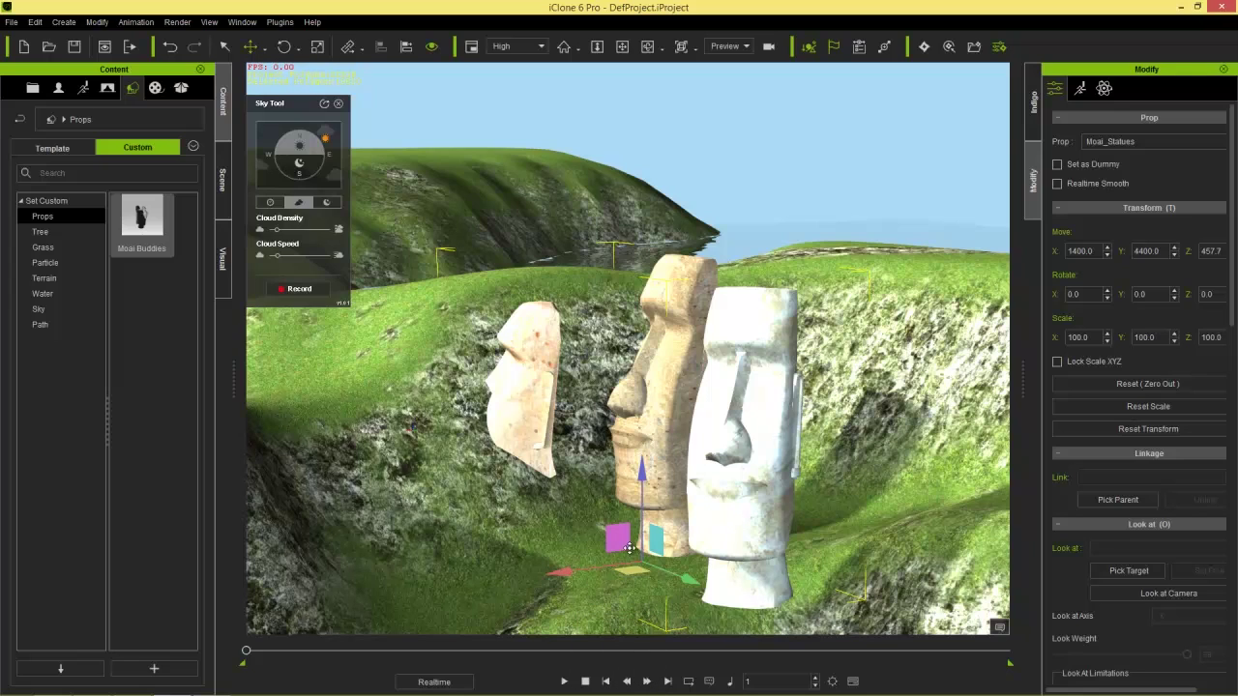
Rotate the statue group to face the camera.
right_drag(751, 471, 527, 527)
key(e)
drag(628, 581, 662, 579)
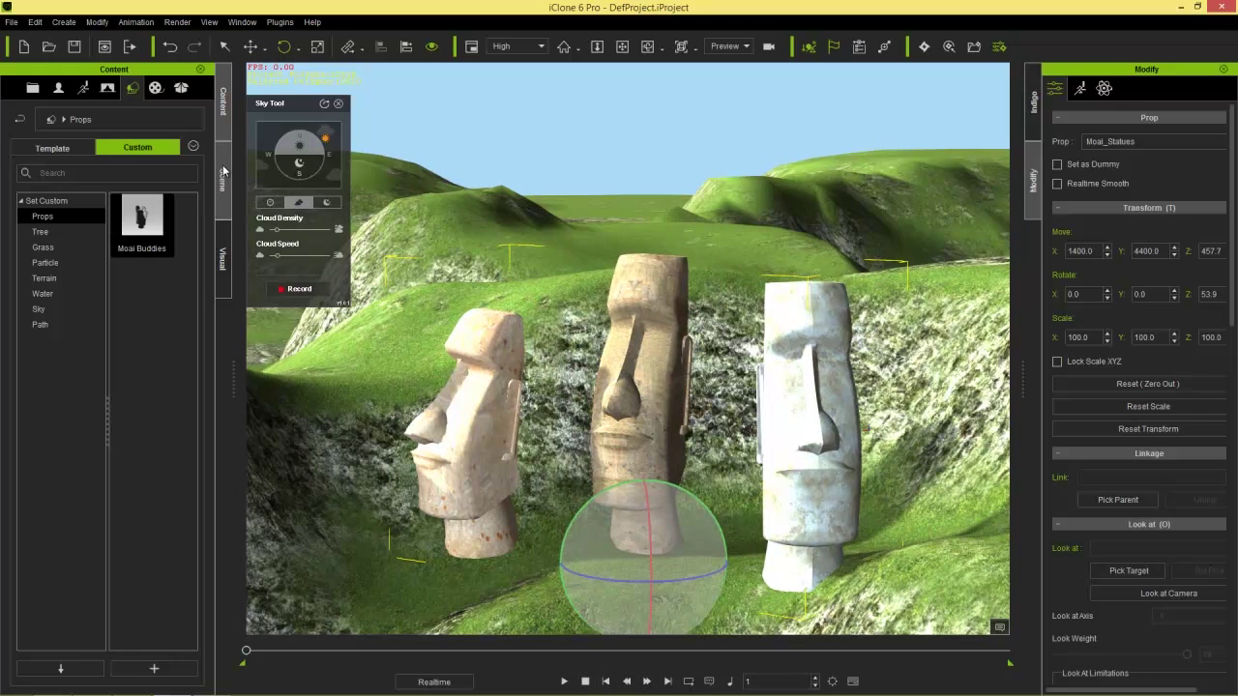
Select Eddie from the scene list and move it back and higher up the hillside.
click(224, 174)
click(30, 160)
click(74, 175)
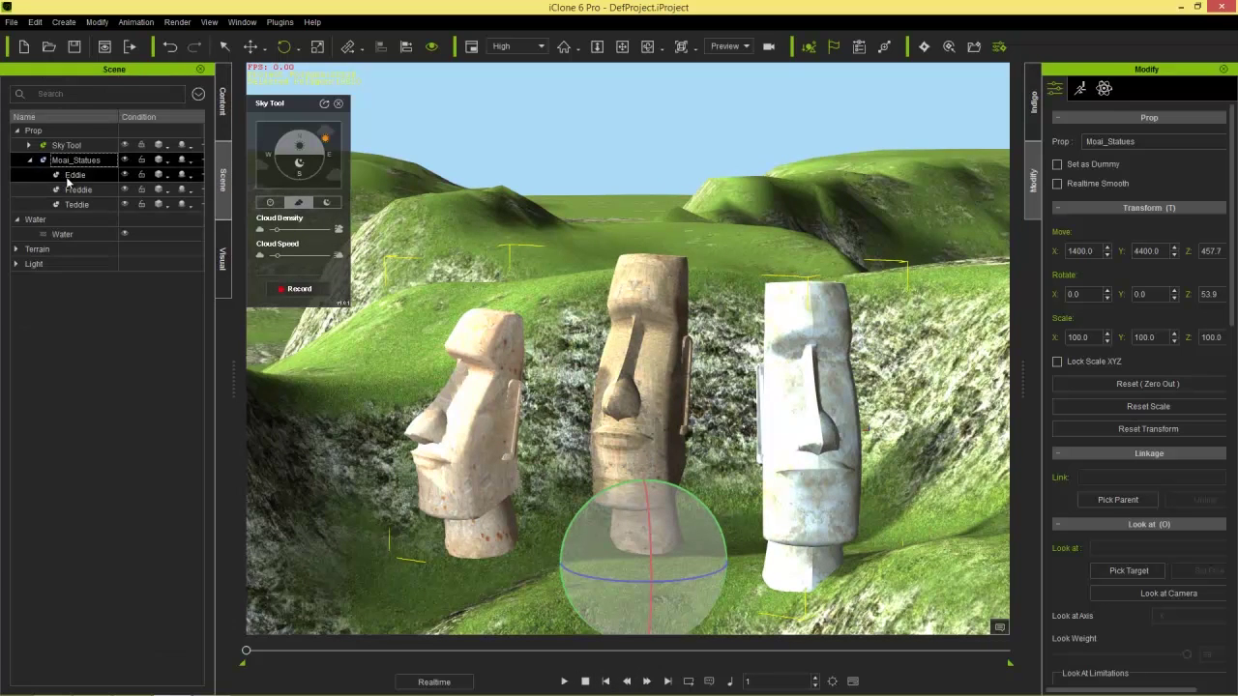
key(w)
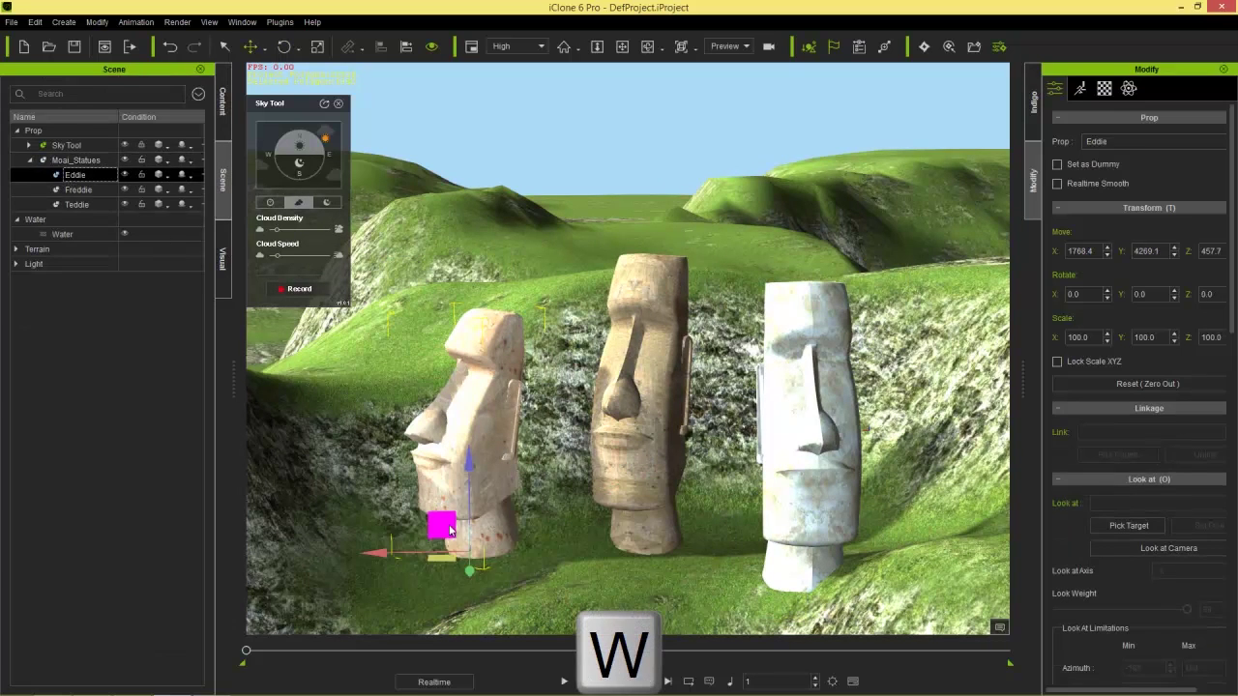
drag(470, 484, 450, 321)
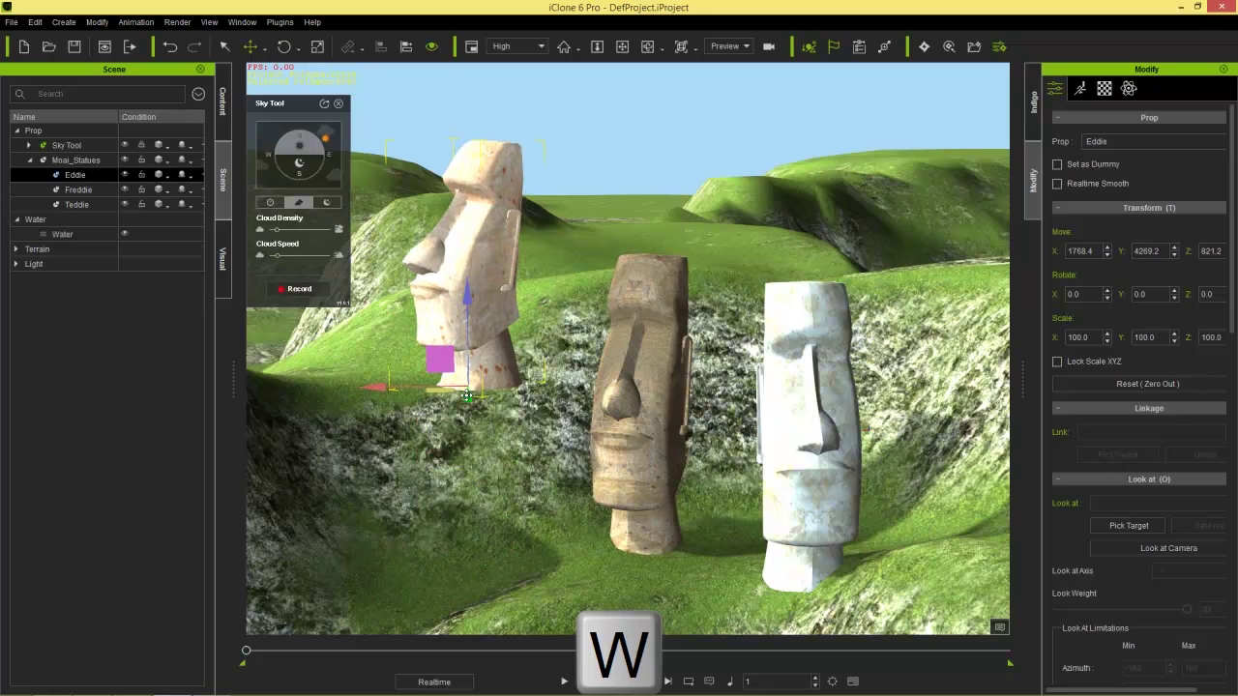
drag(467, 396, 456, 371)
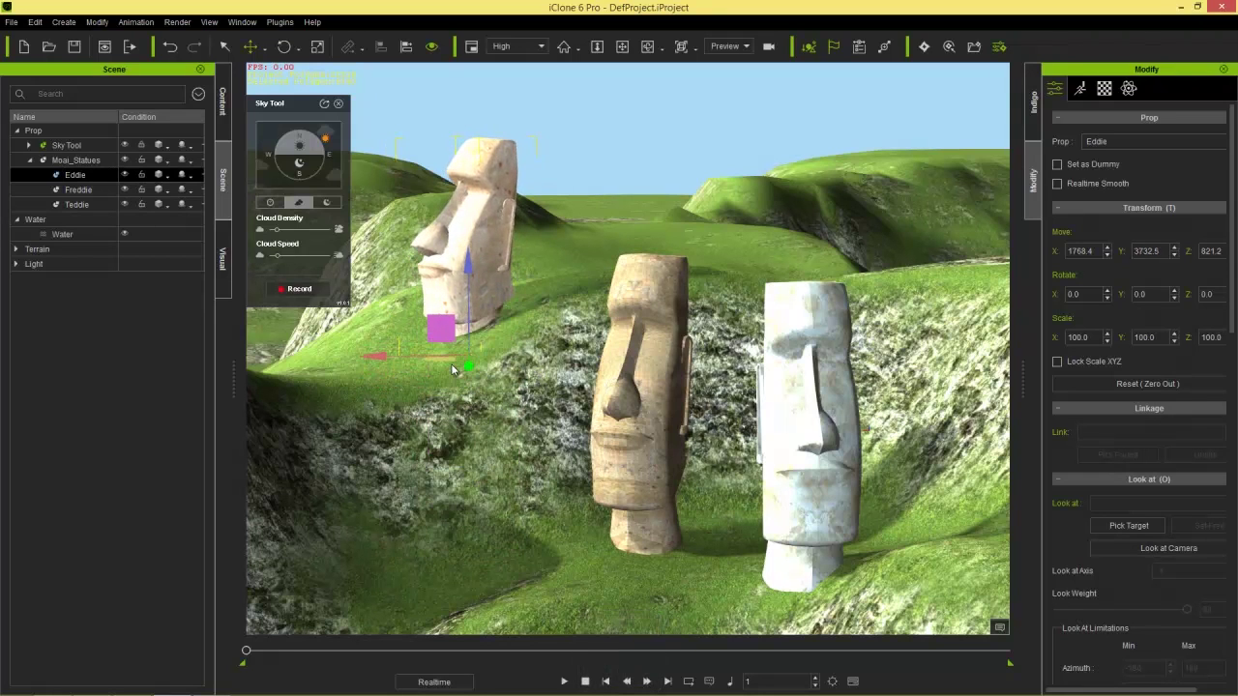
drag(463, 271, 472, 240)
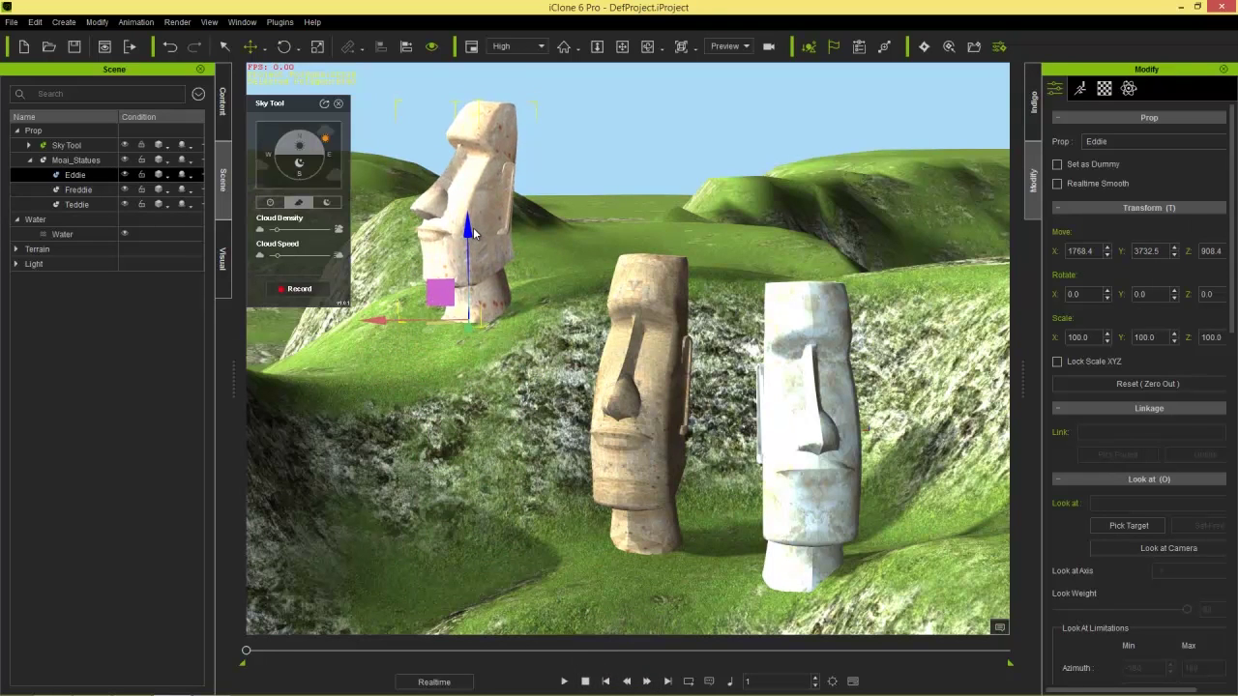
Fine-tune Eddie's position on the hill and turn it toward the camera.
drag(373, 315, 383, 319)
drag(383, 319, 404, 324)
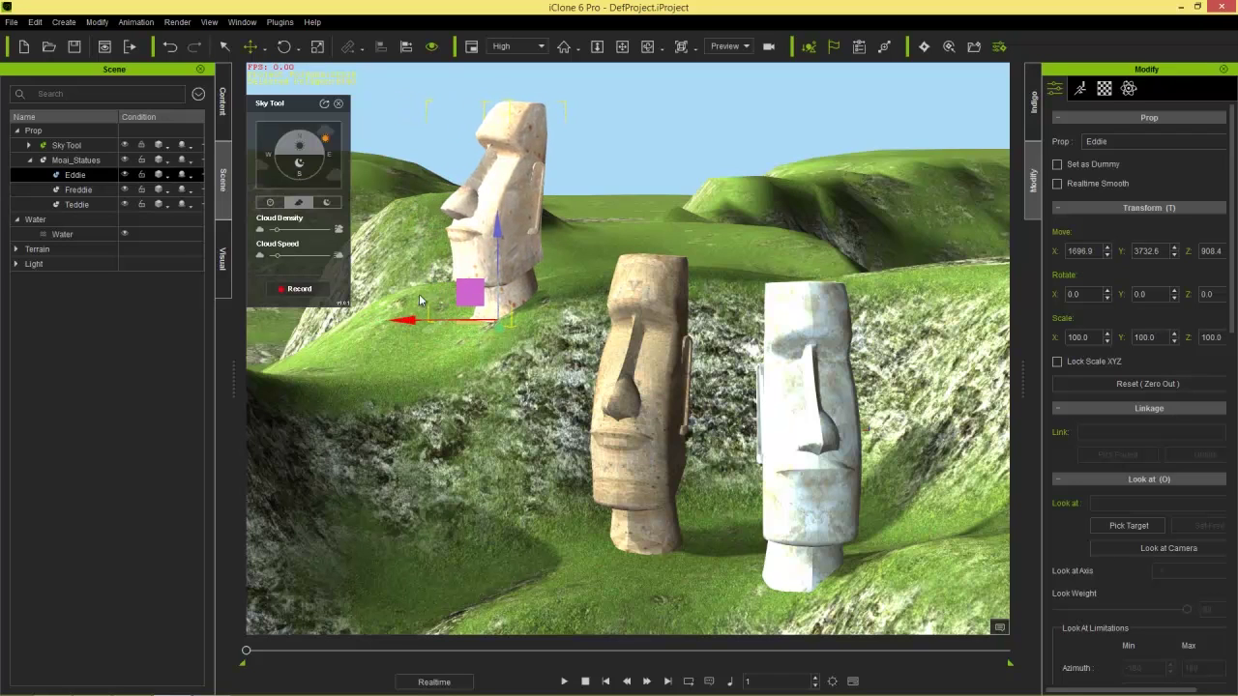
drag(496, 233, 509, 222)
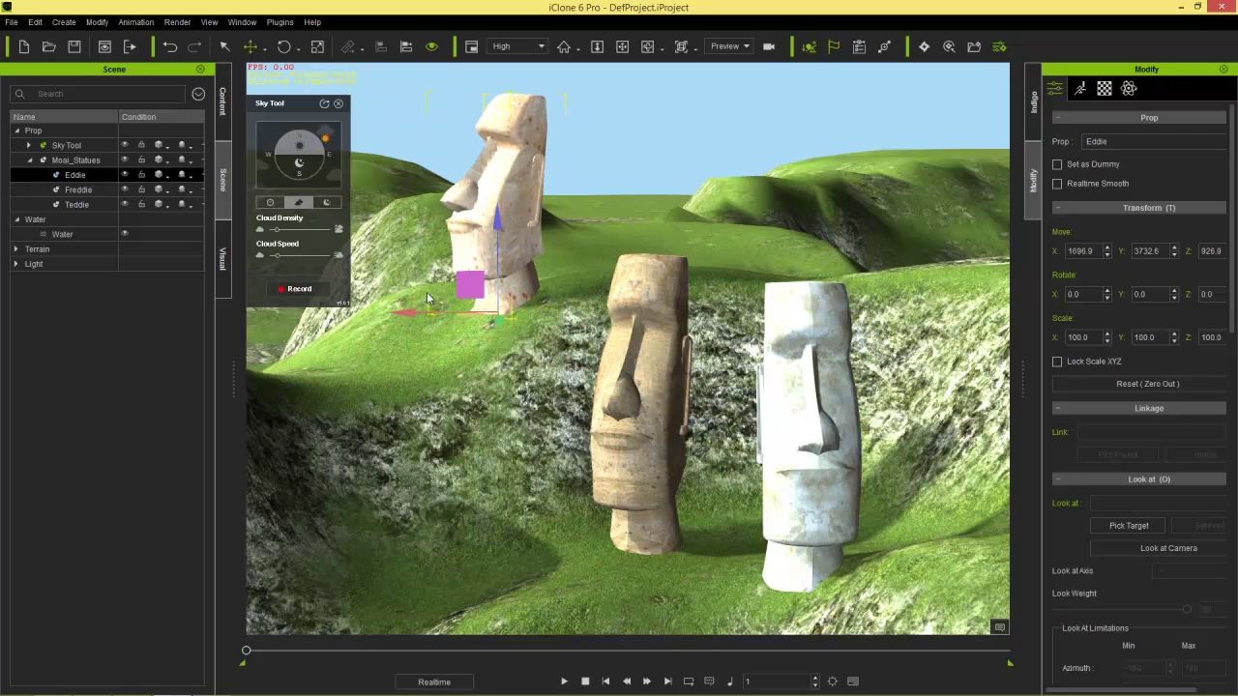
drag(399, 312, 408, 313)
key(e)
drag(519, 302, 573, 315)
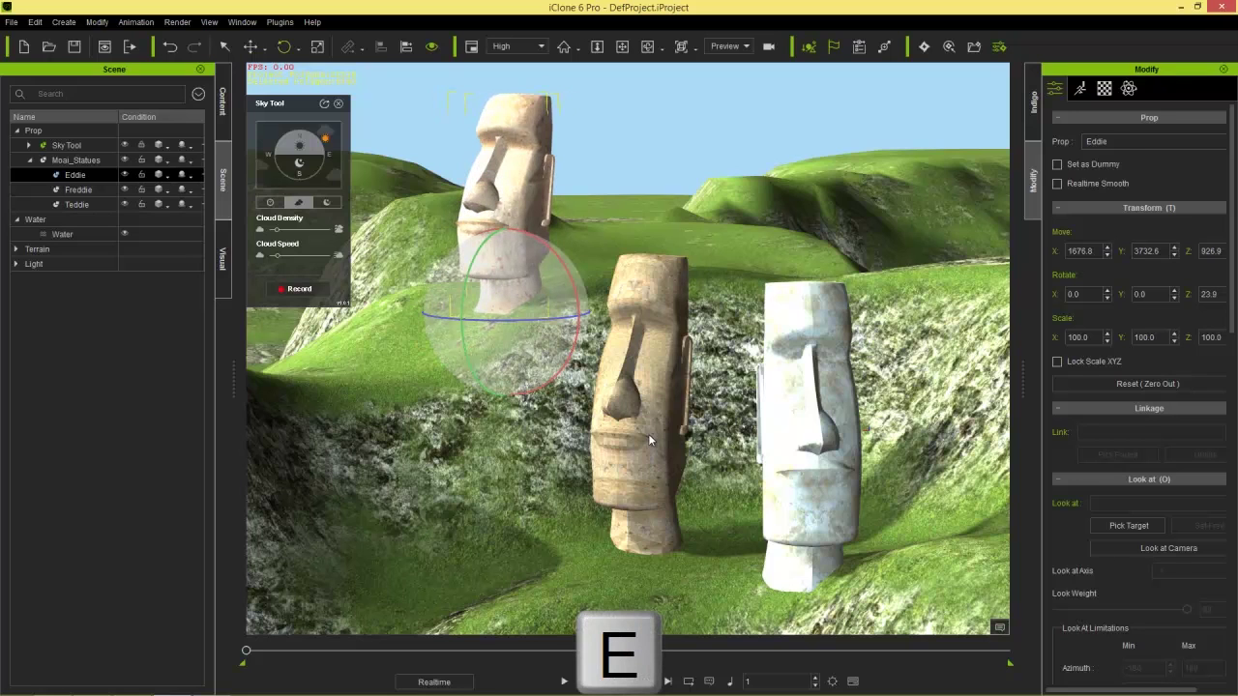
Select Teddie, the white statue, and view the group from a low side angle.
click(619, 440)
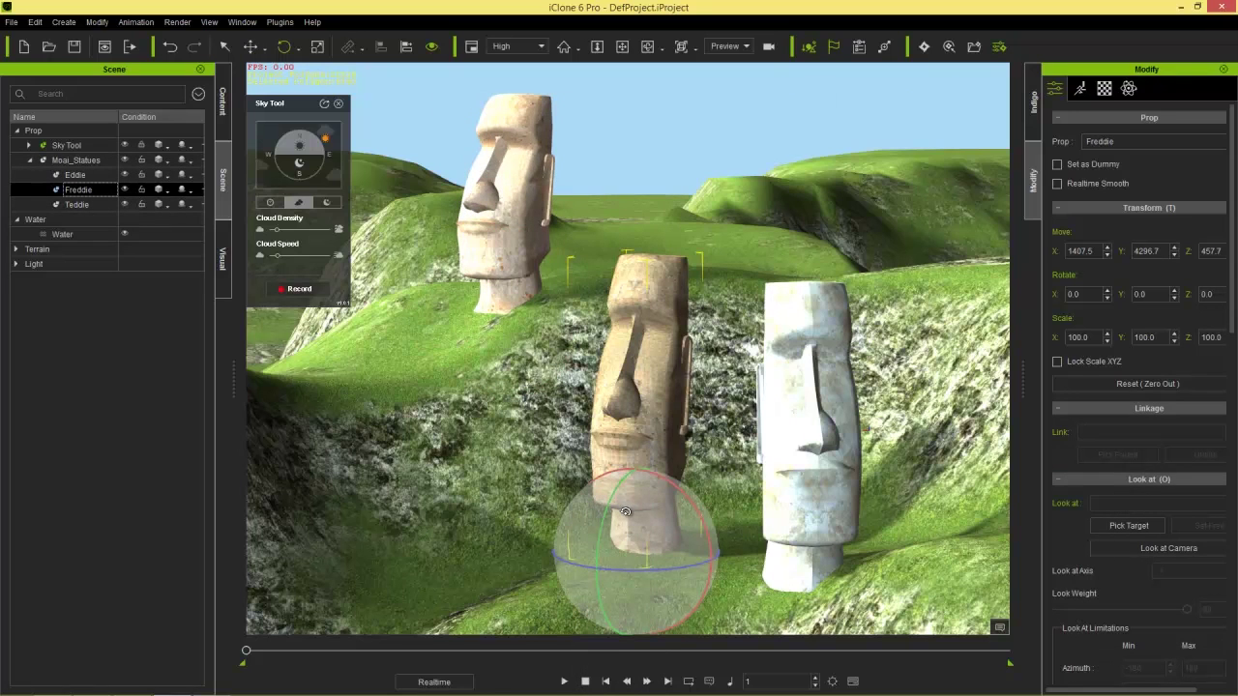
click(817, 441)
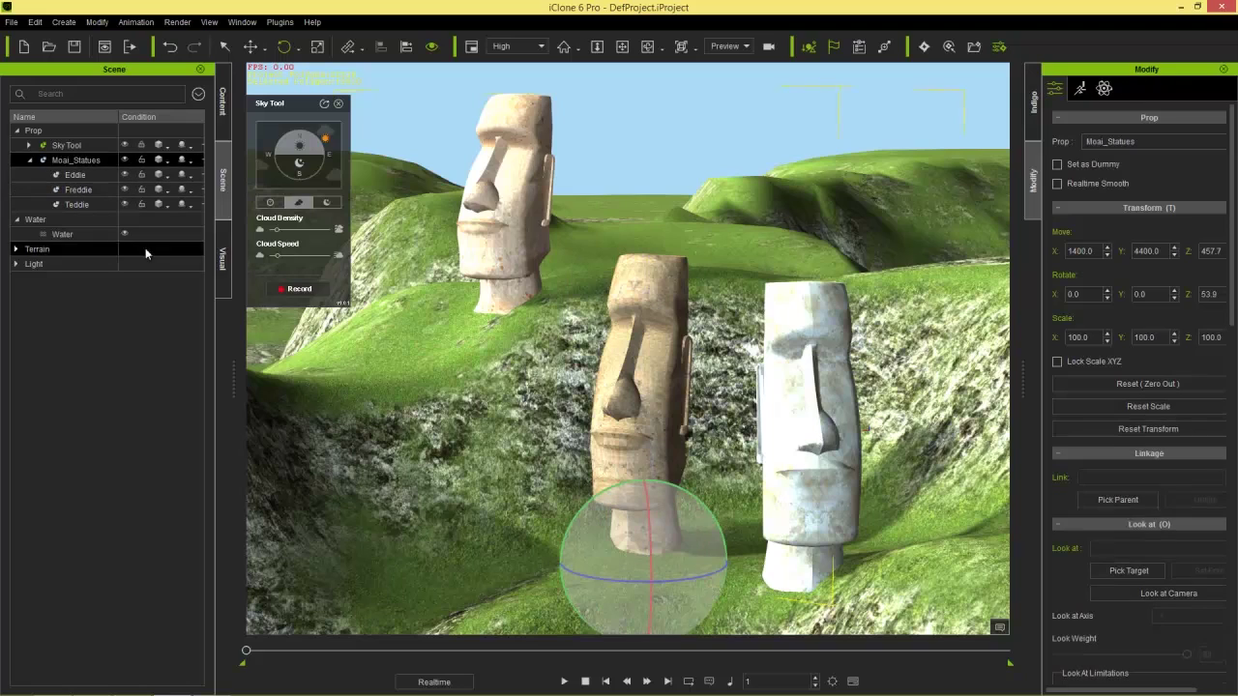
click(77, 204)
right_drag(730, 471, 768, 472)
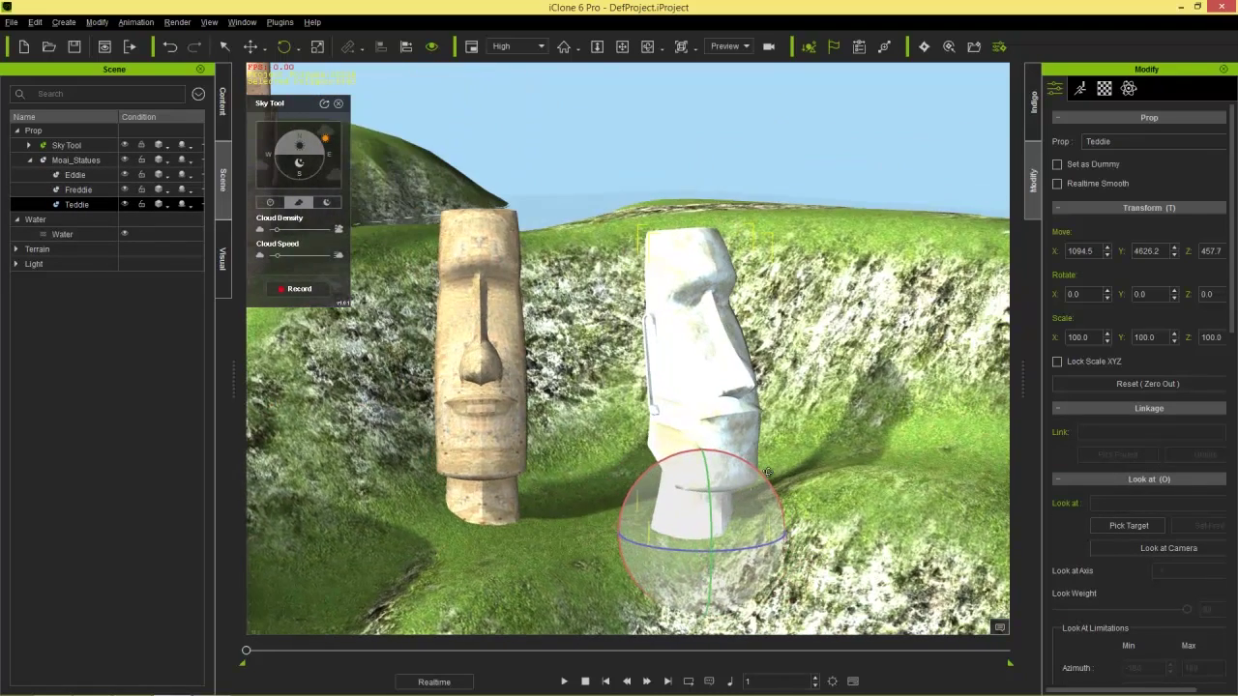
right_drag(814, 518, 589, 631)
Move Teddie to X 2107.7, Y 3943.6 and raise it to Z 767.8.
key(w)
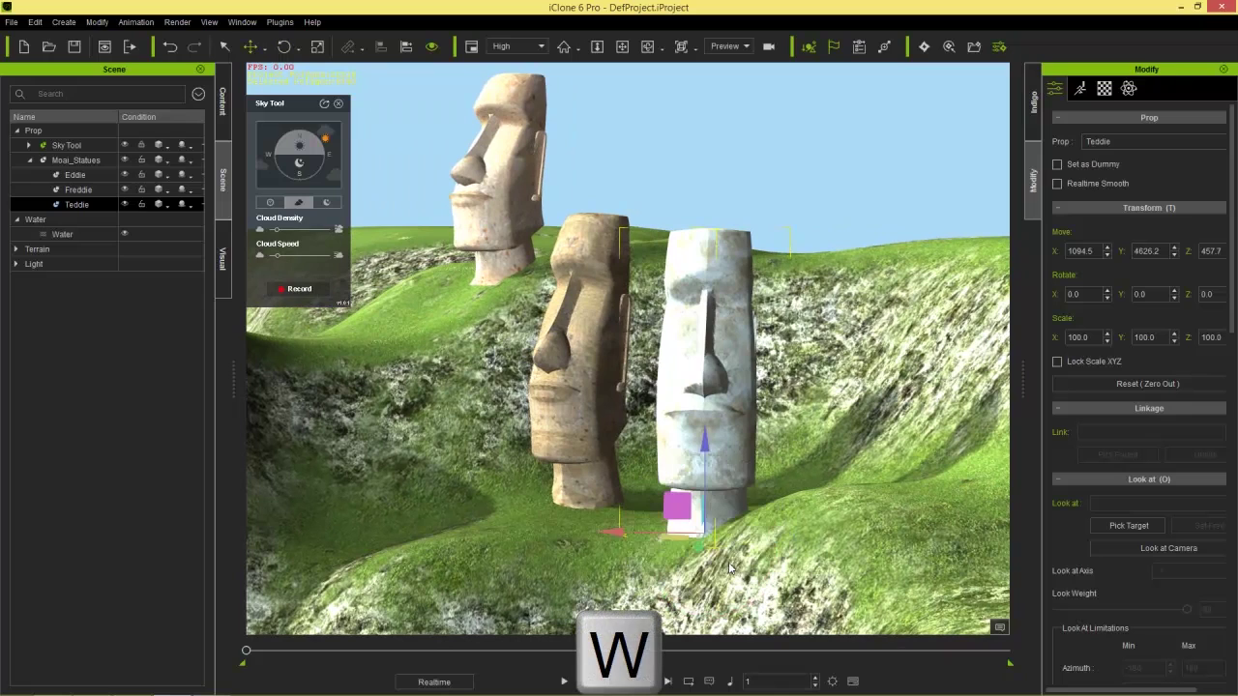
drag(683, 520, 401, 369)
right_drag(443, 533, 651, 562)
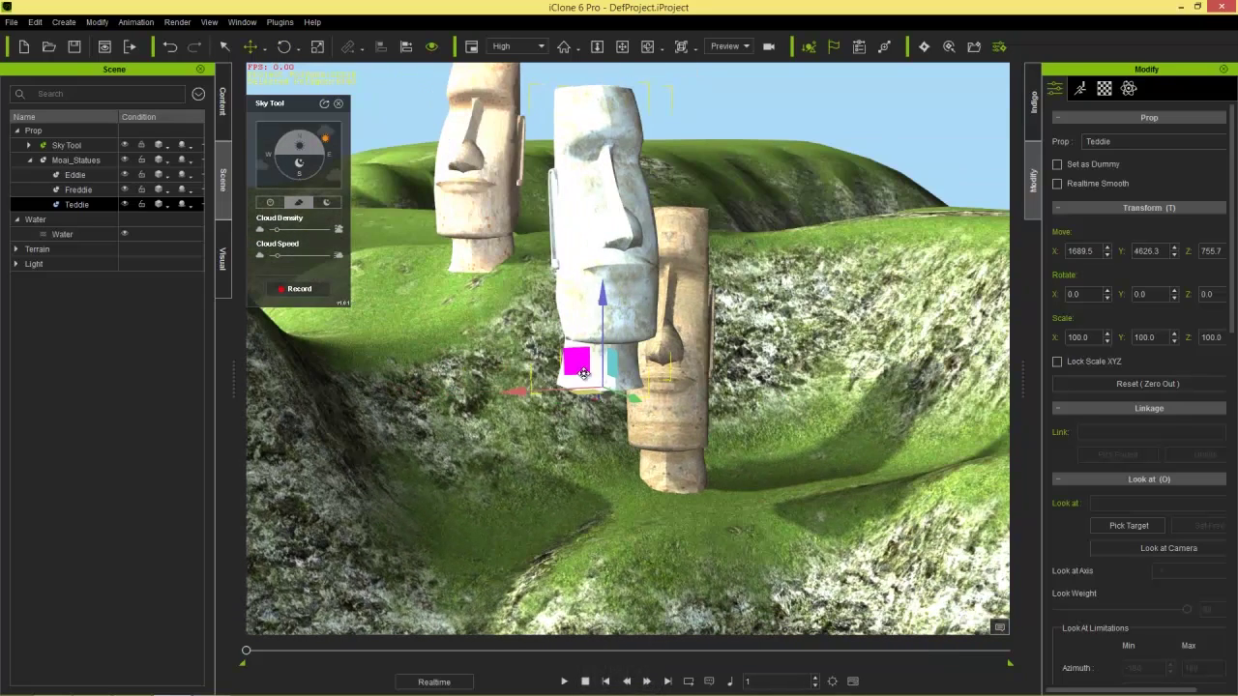
drag(651, 399, 299, 387)
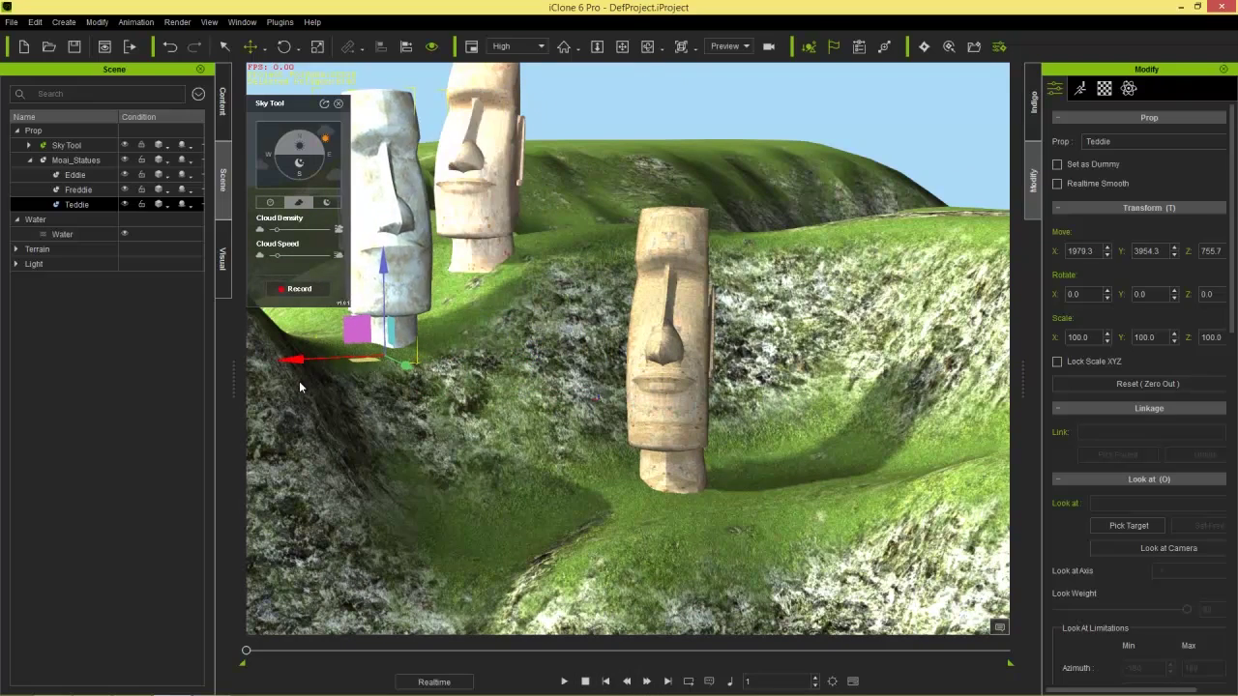
right_drag(479, 402, 402, 587)
key(w)
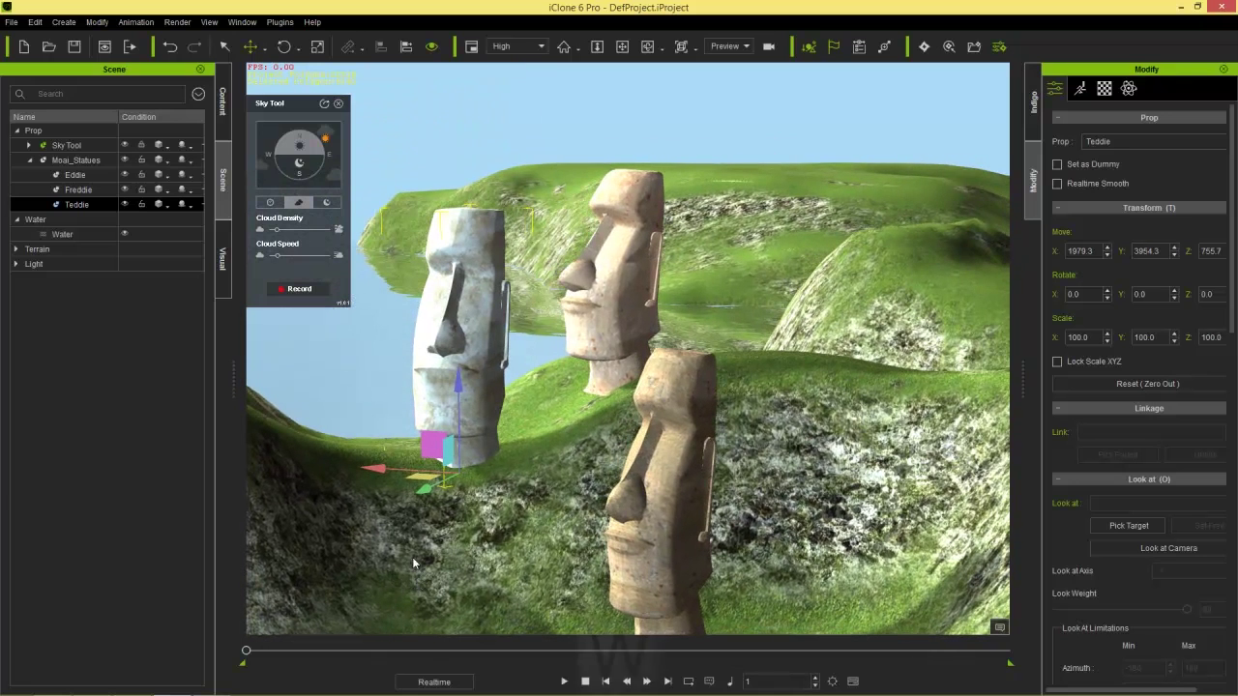
drag(423, 475, 370, 464)
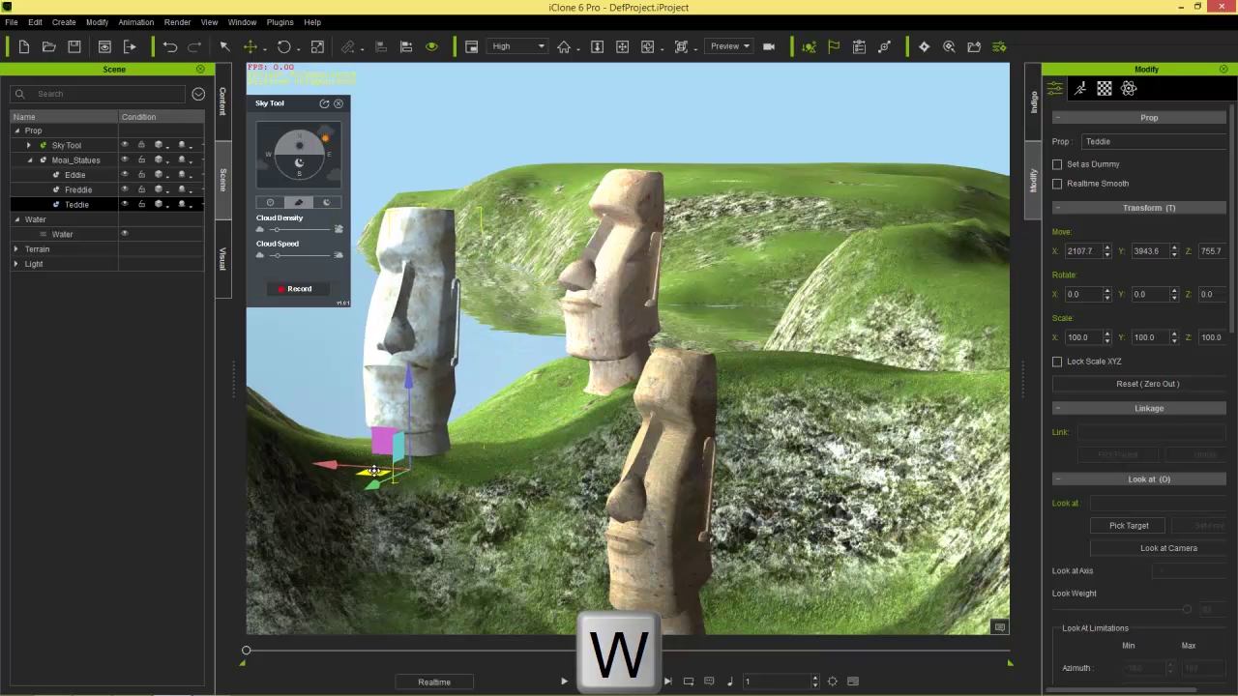
drag(410, 389, 410, 381)
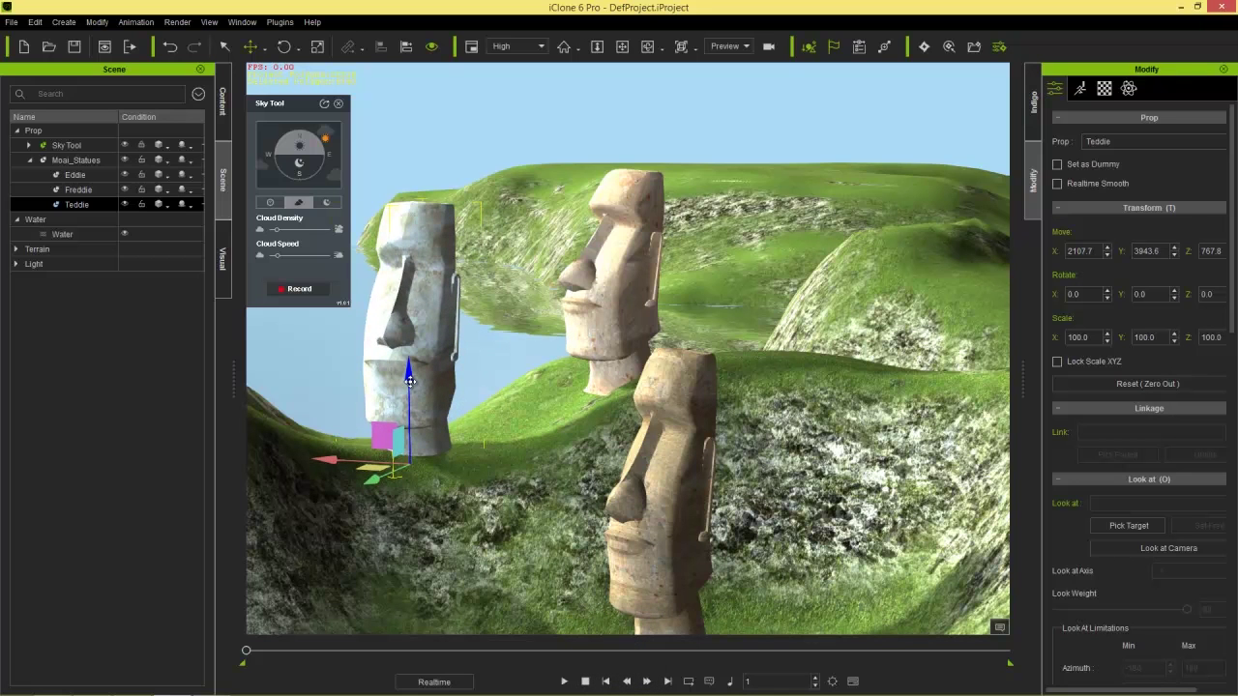
right_drag(410, 381, 573, 329)
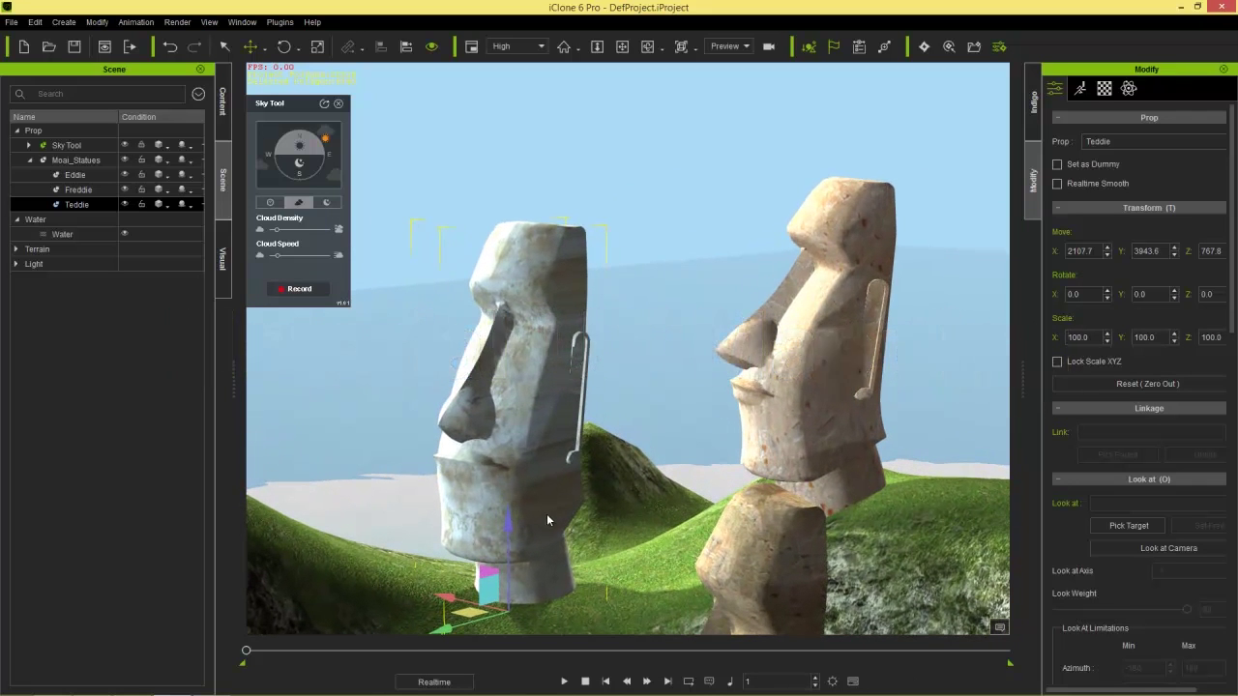
Apply planar UV mapping aligned to X on Teddie's StoneVein texture and inspect the result.
click(1105, 88)
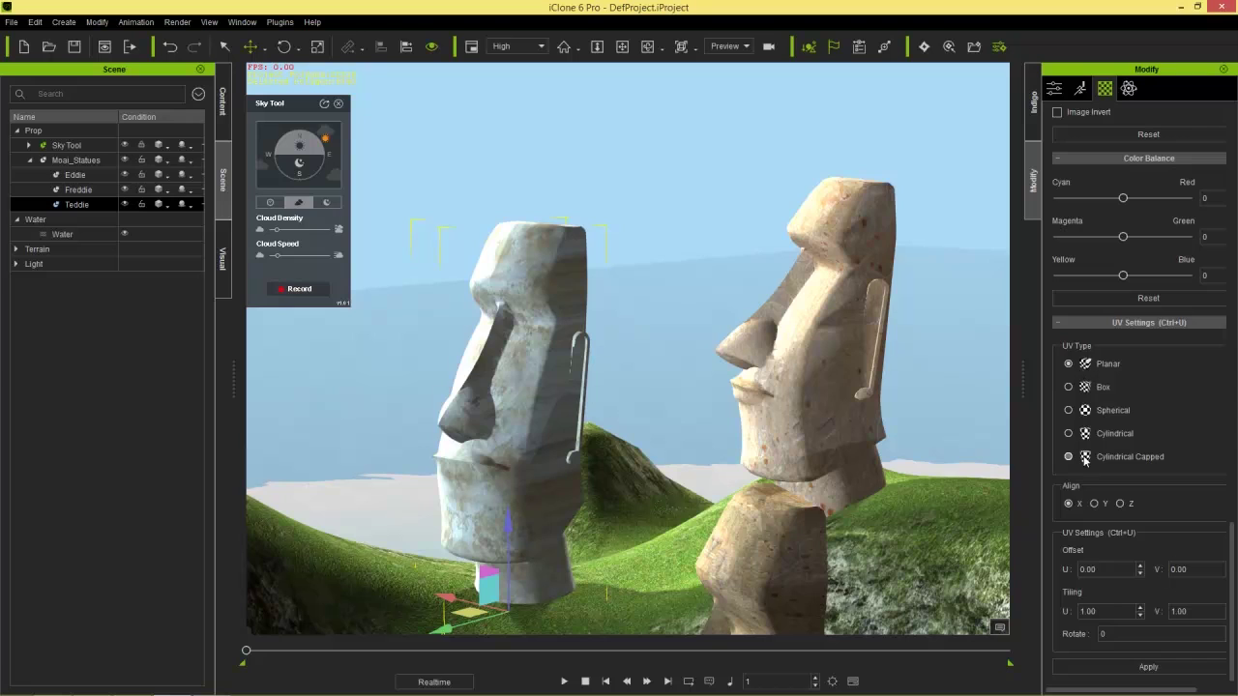
click(1145, 677)
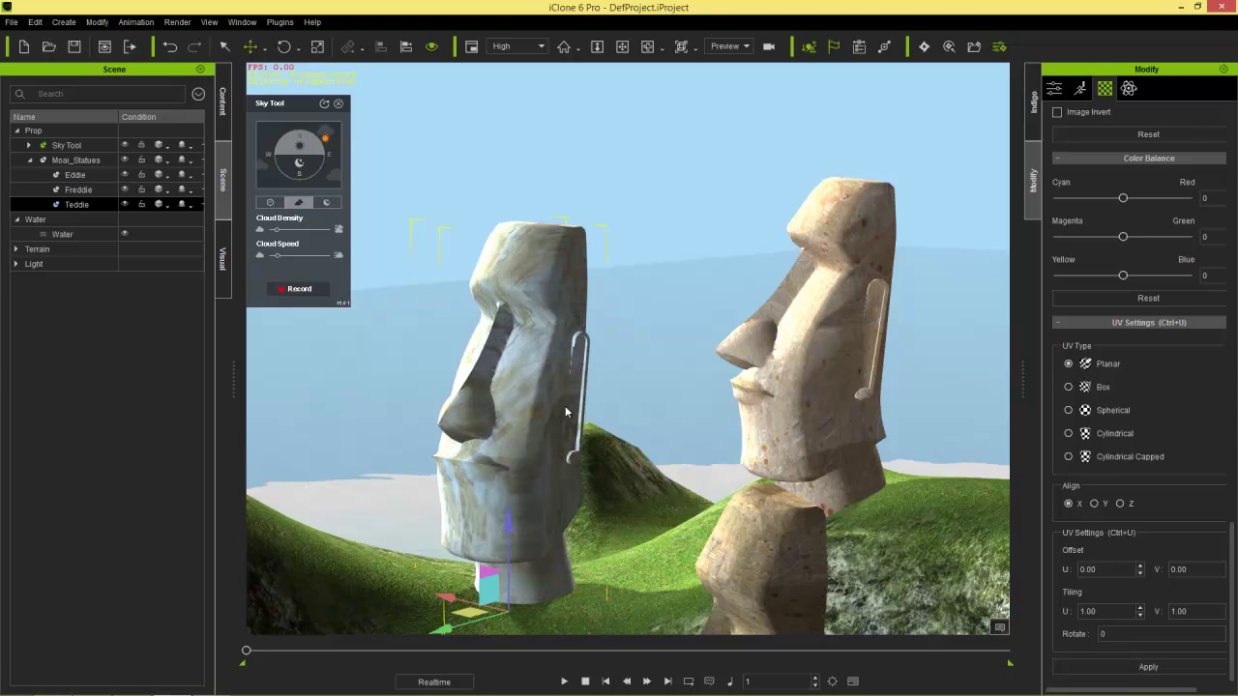
right_drag(529, 407, 619, 399)
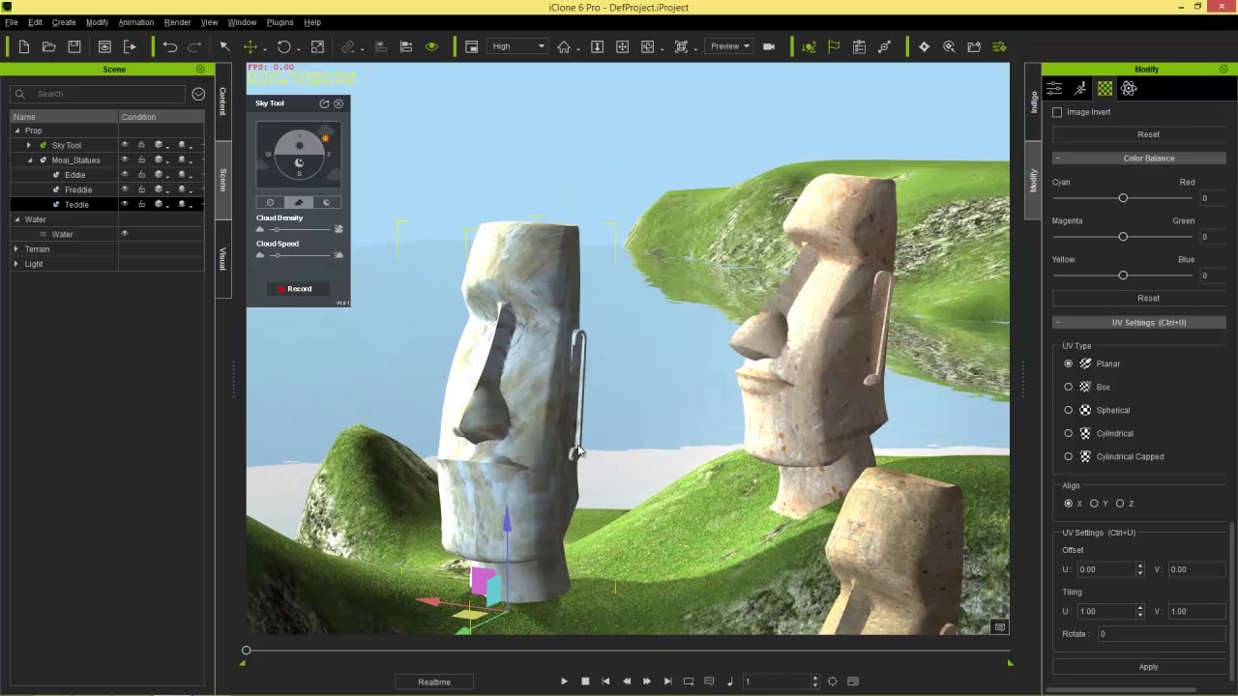
drag(1235, 537, 1234, 125)
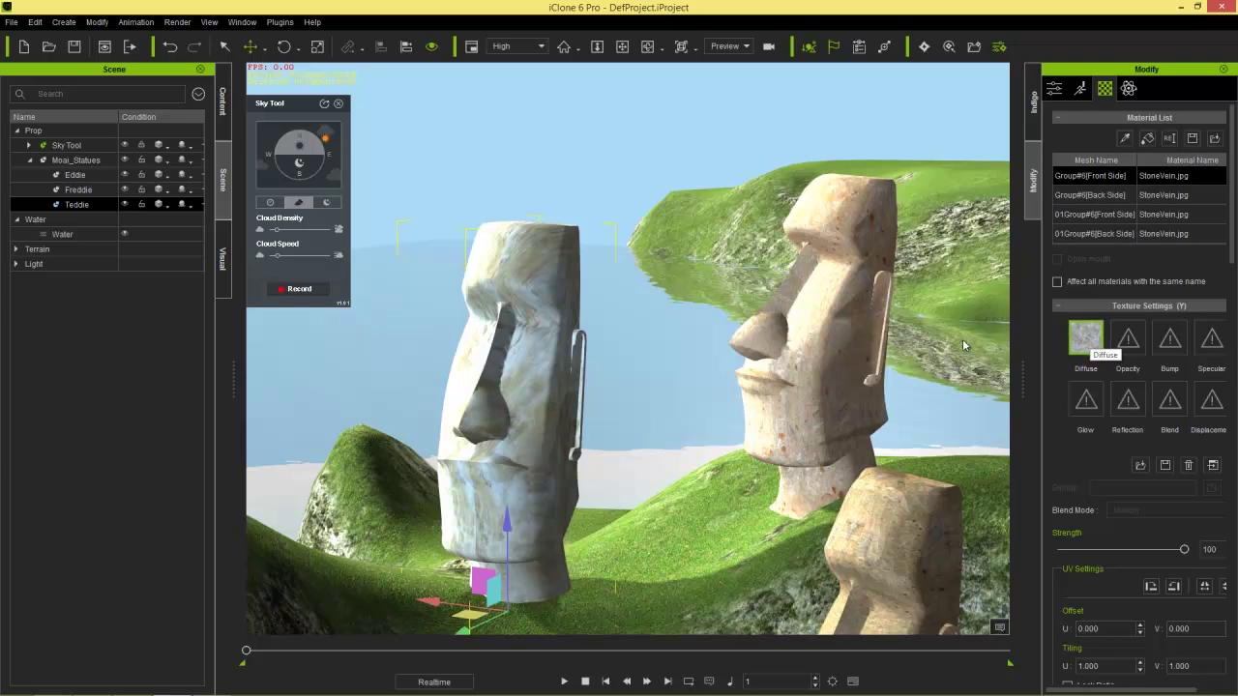
right_drag(707, 273, 720, 466)
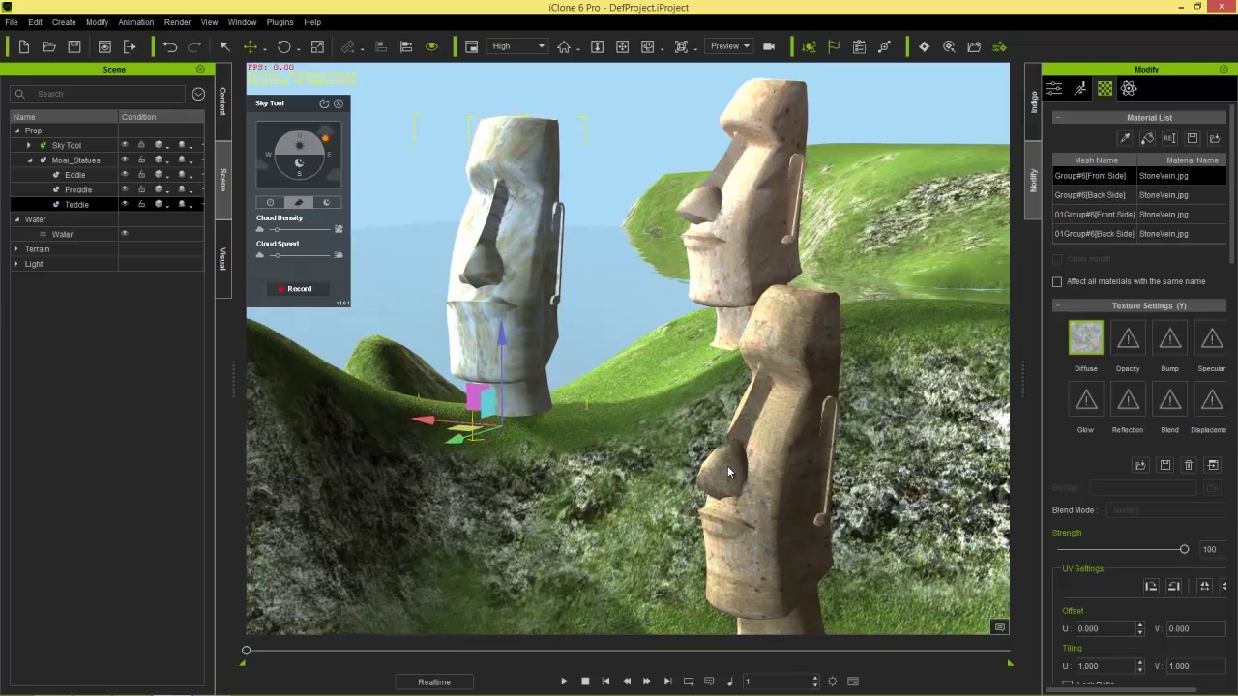
Save Freddie to the custom props library as 'Super Freddie'.
click(220, 105)
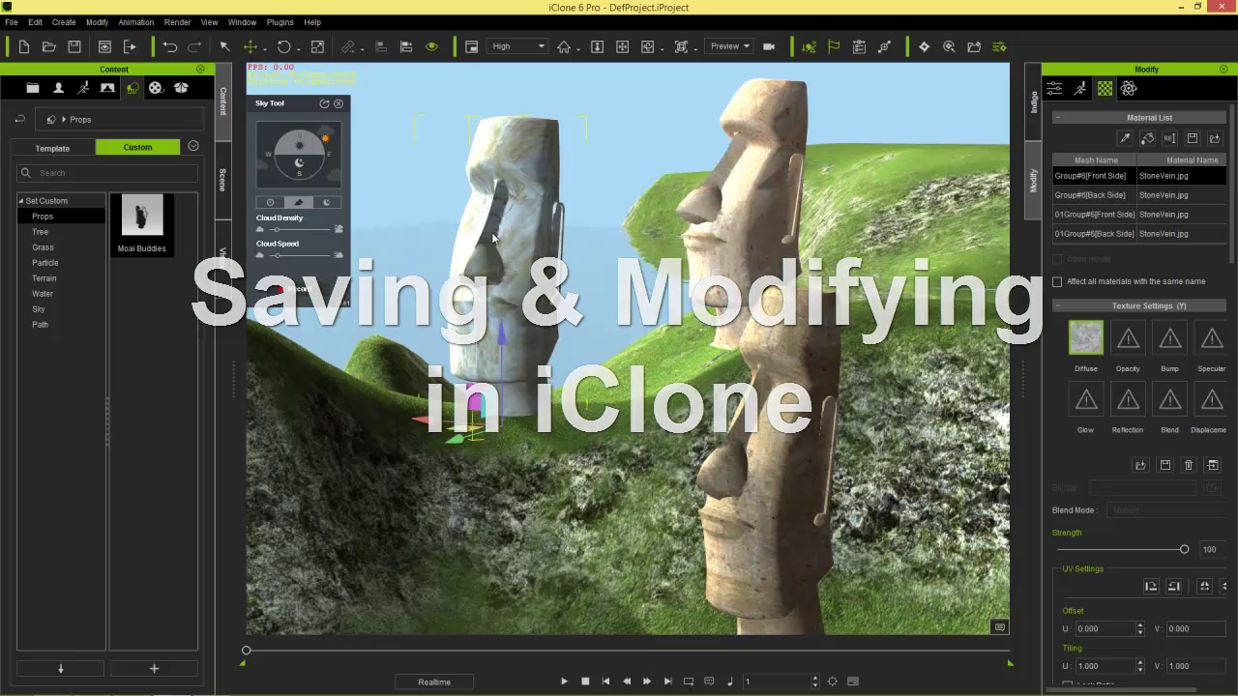
click(220, 181)
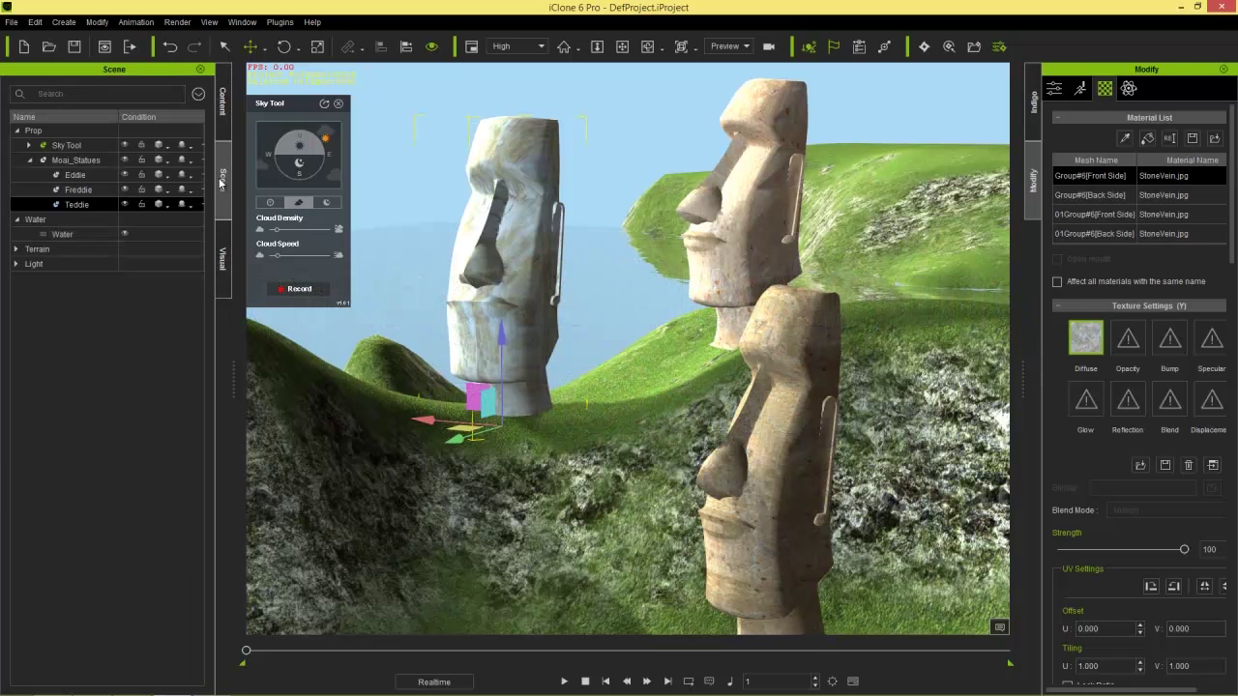
click(78, 189)
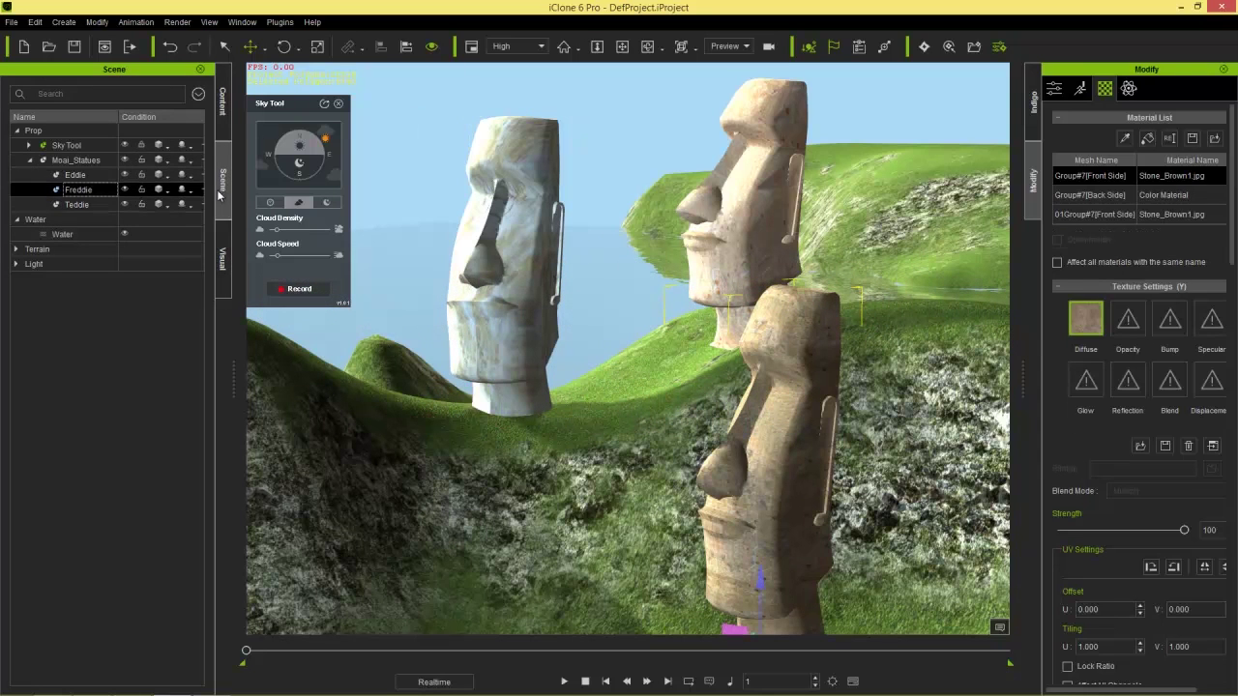
click(220, 100)
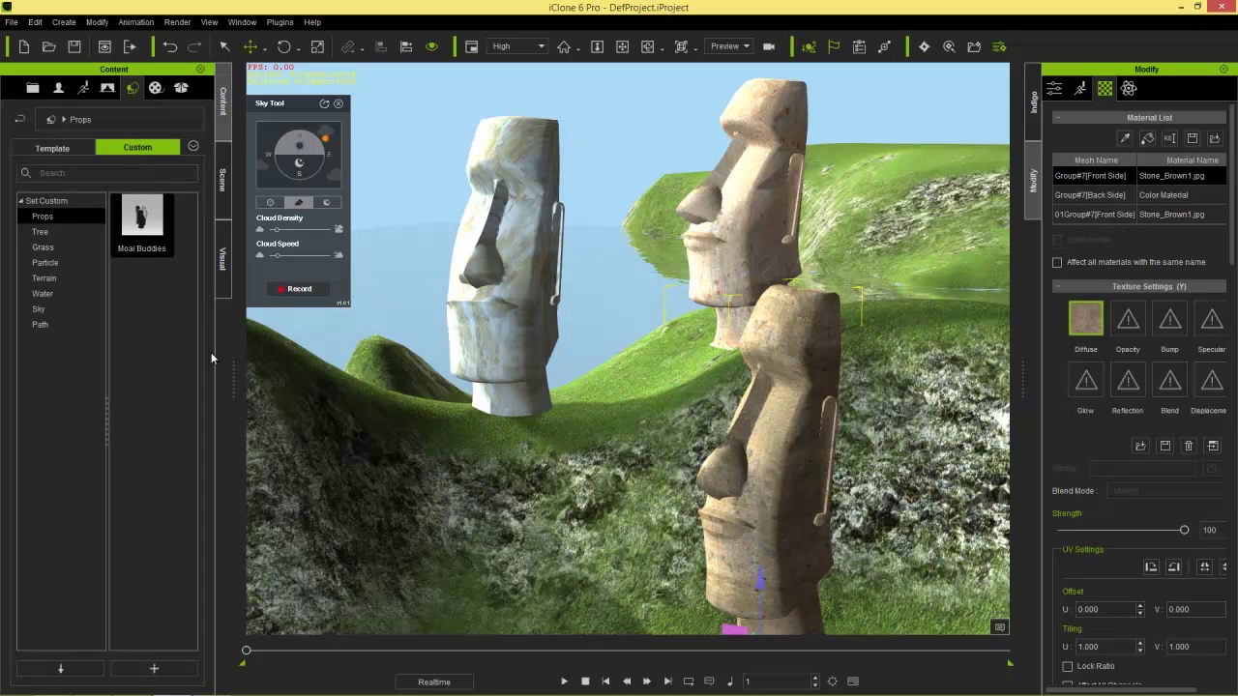
key(z)
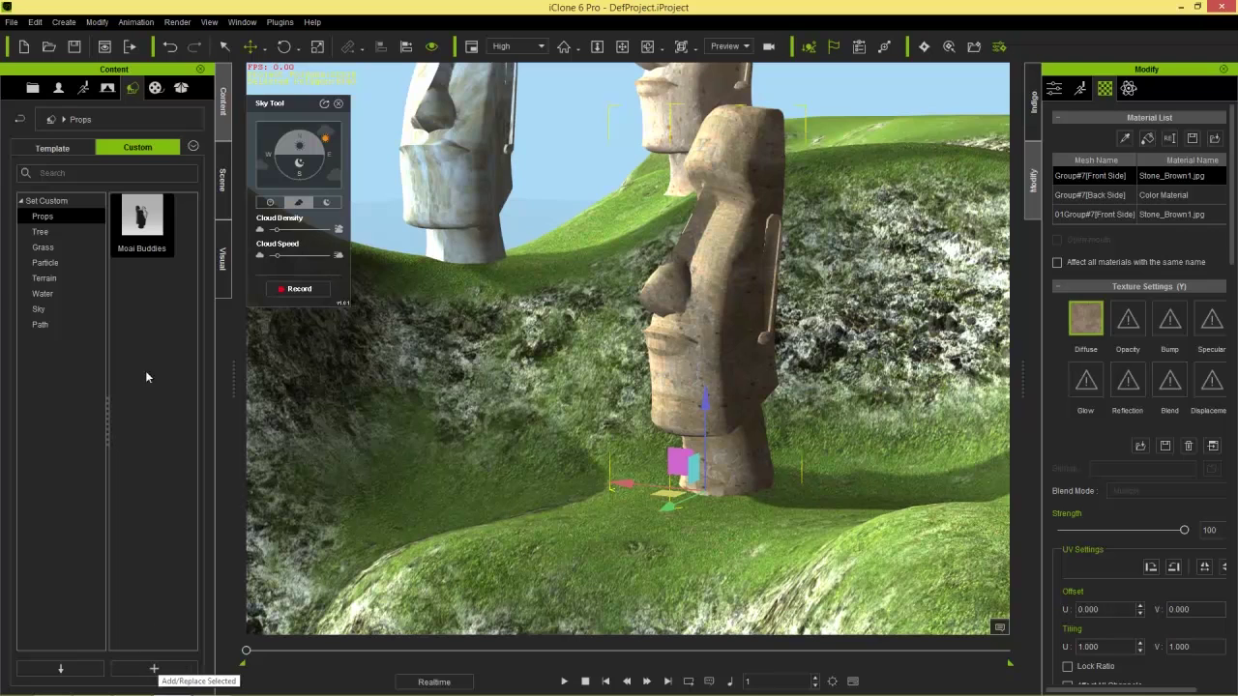
click(154, 668)
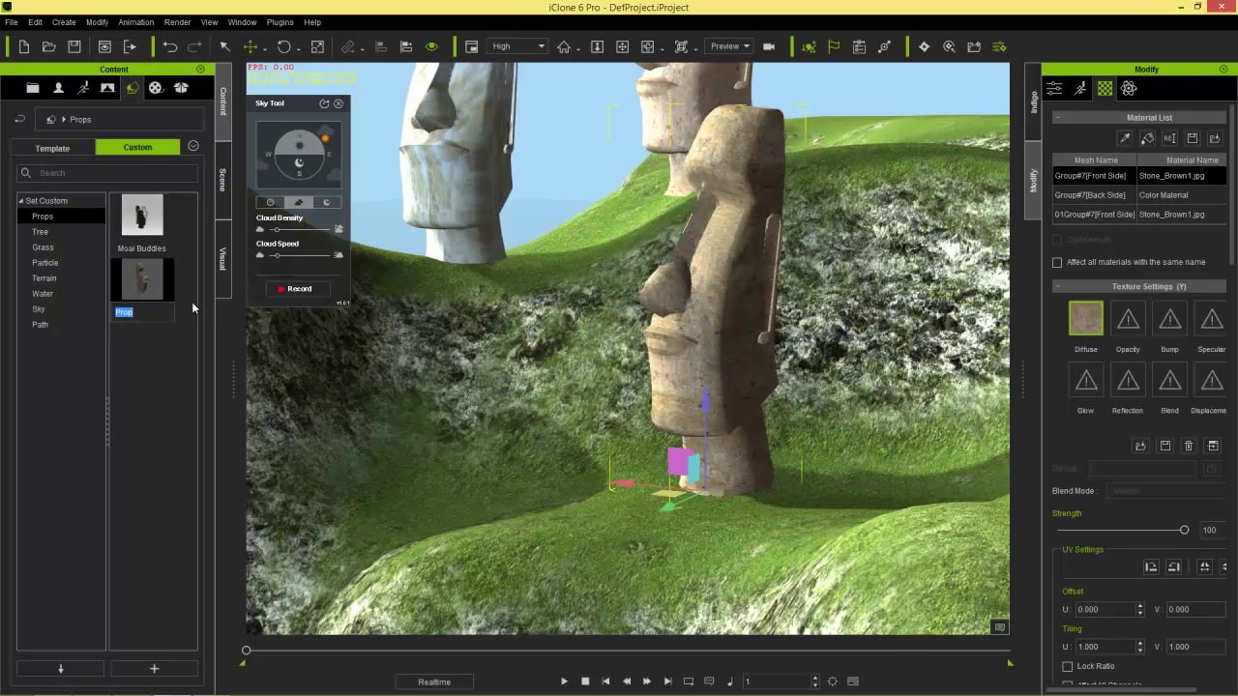
text(Super Freddie)
key(Return)
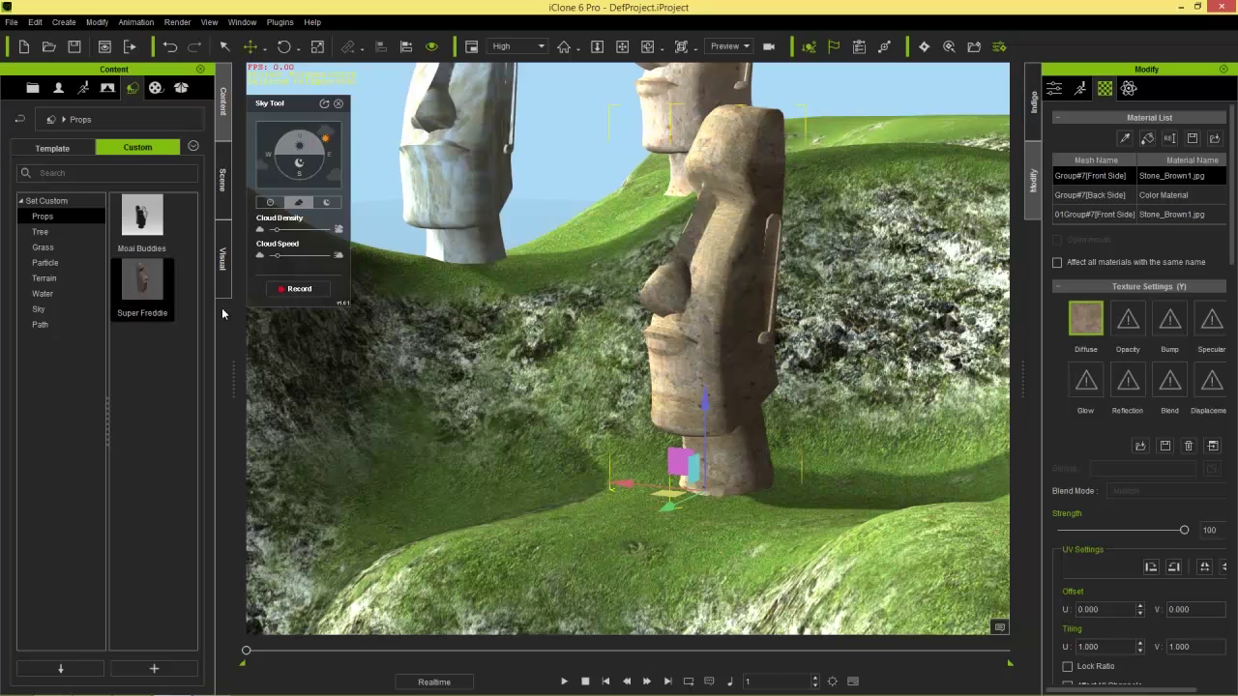
Place a Super Freddie copy on the terrain and scale it up uniformly.
drag(142, 280, 581, 535)
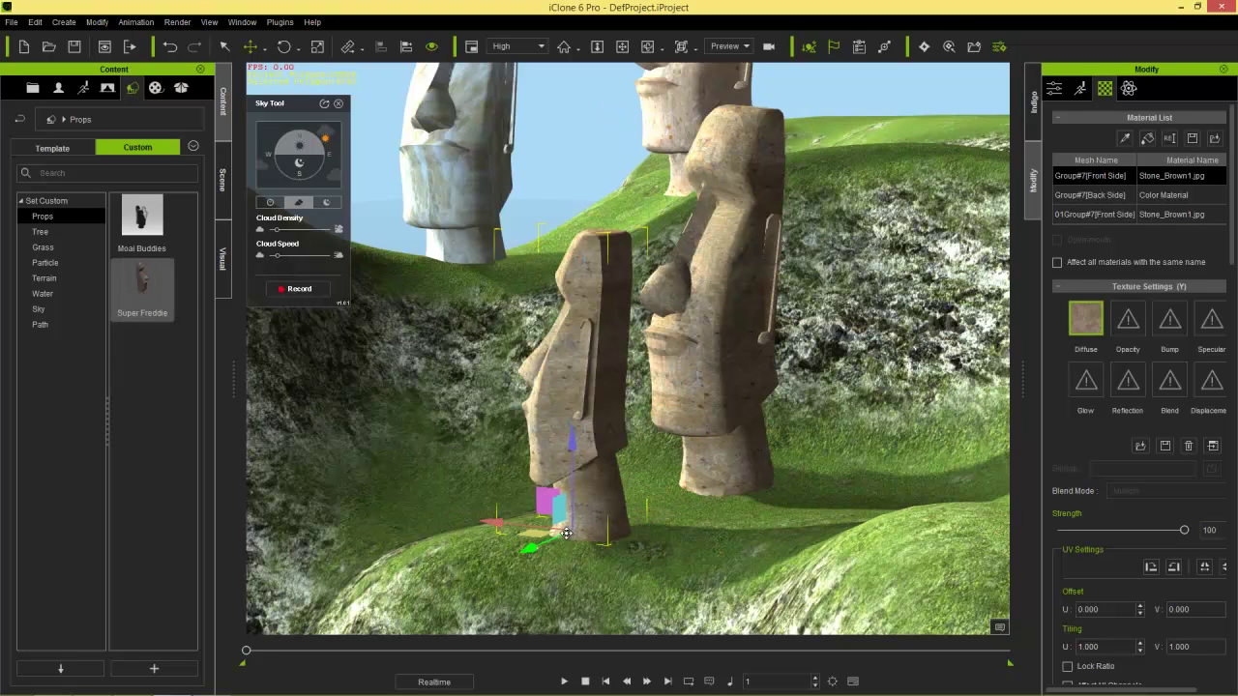
key(z)
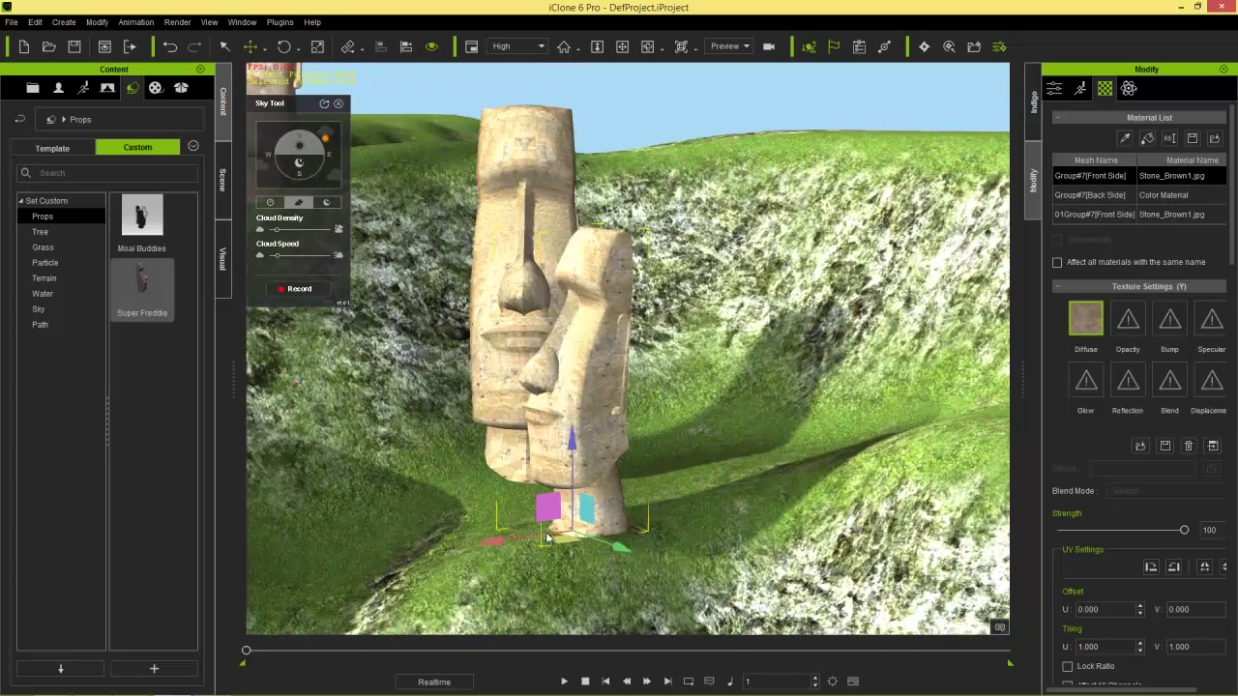
right_drag(715, 440, 478, 486)
key(r)
drag(582, 527, 636, 426)
middle_drag(651, 350, 658, 426)
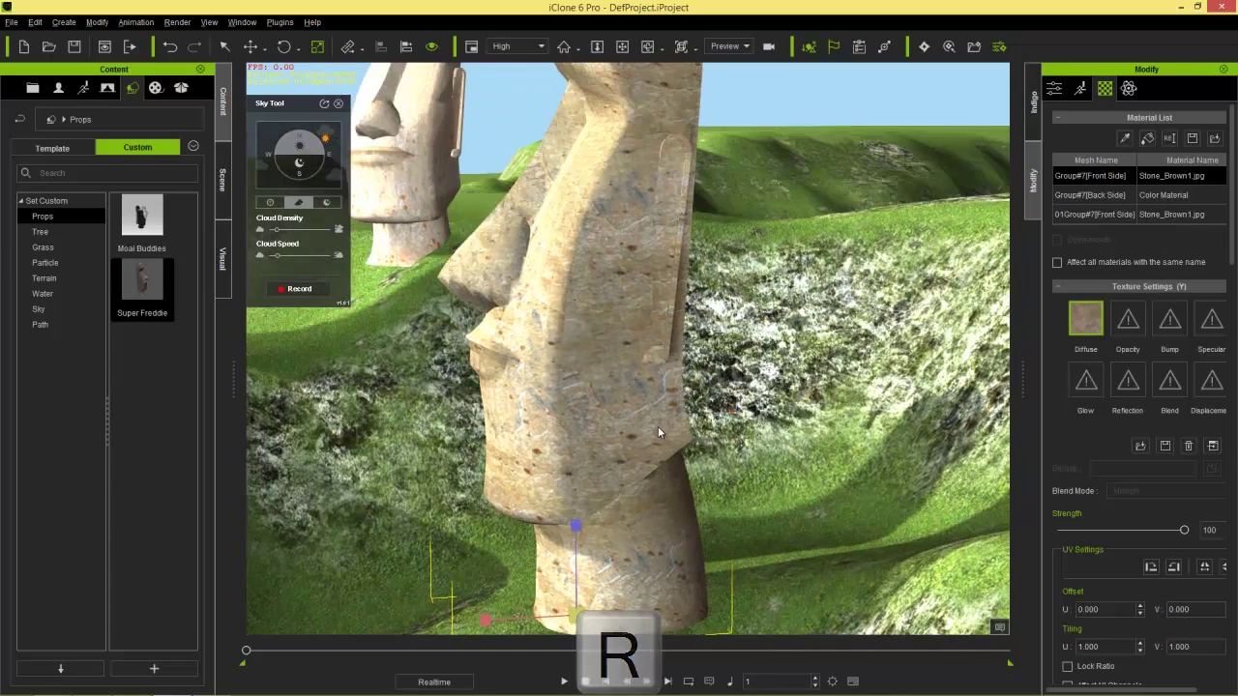
Save the enlarged moai as a new custom prop named 'Big Freddie' without replacing the existing file.
click(1057, 87)
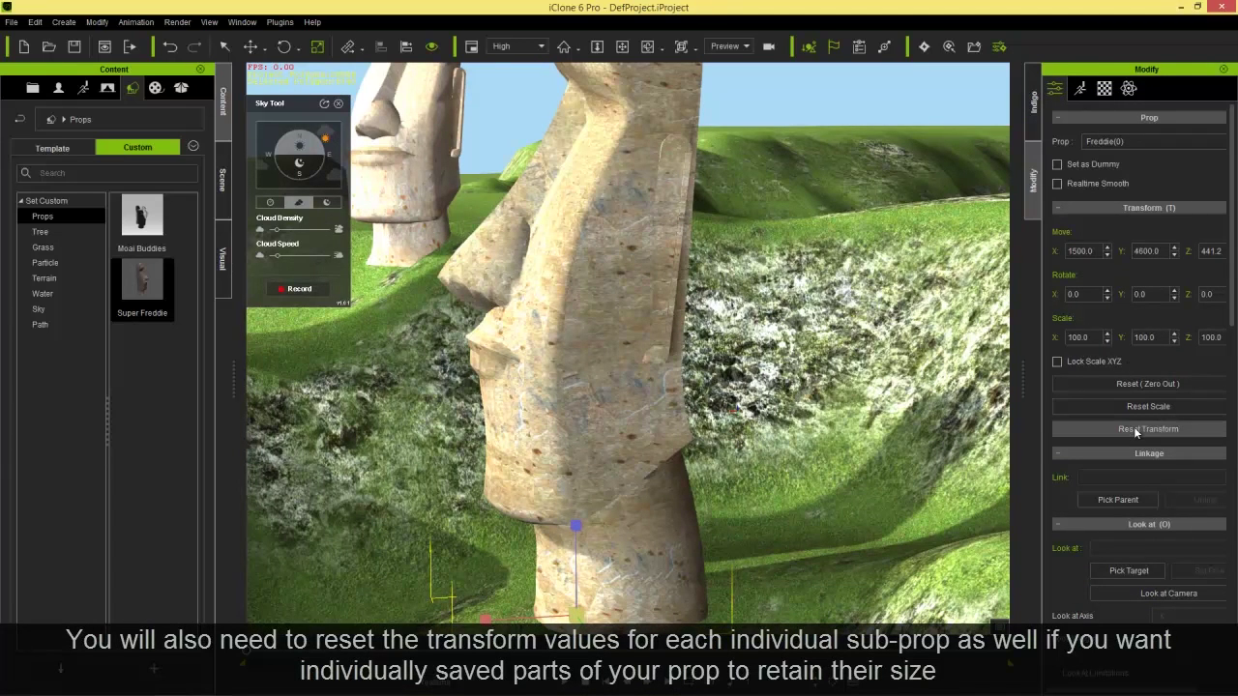
click(169, 673)
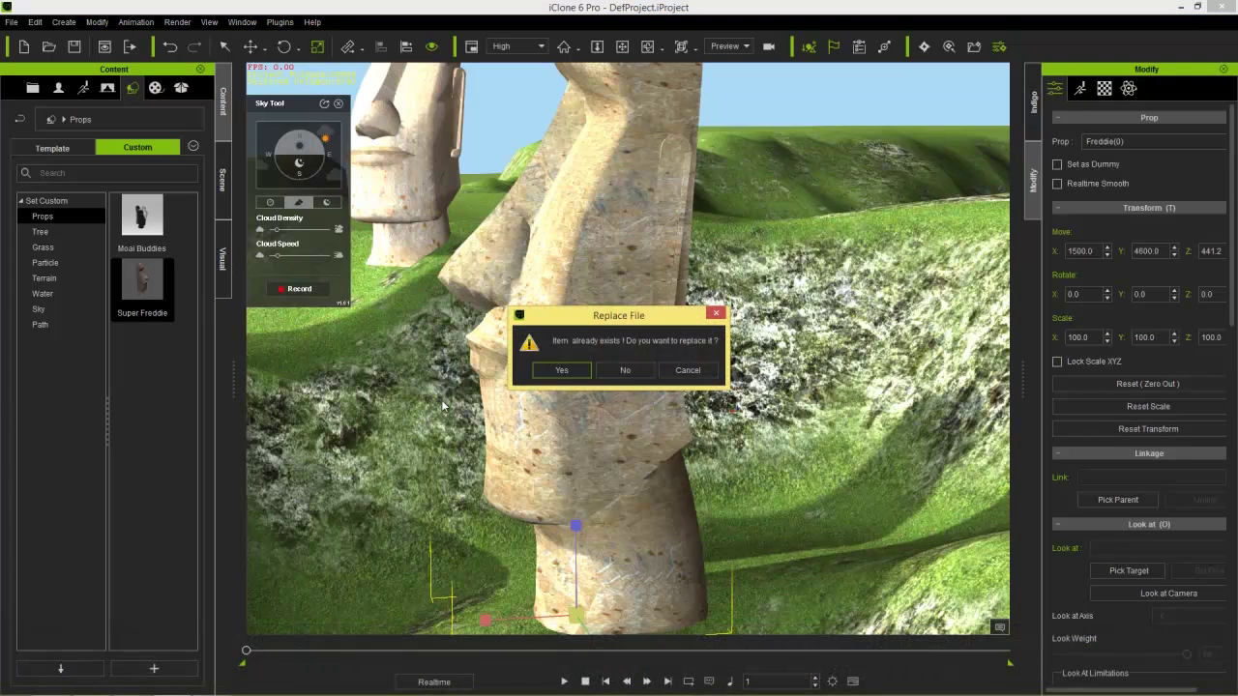
click(626, 370)
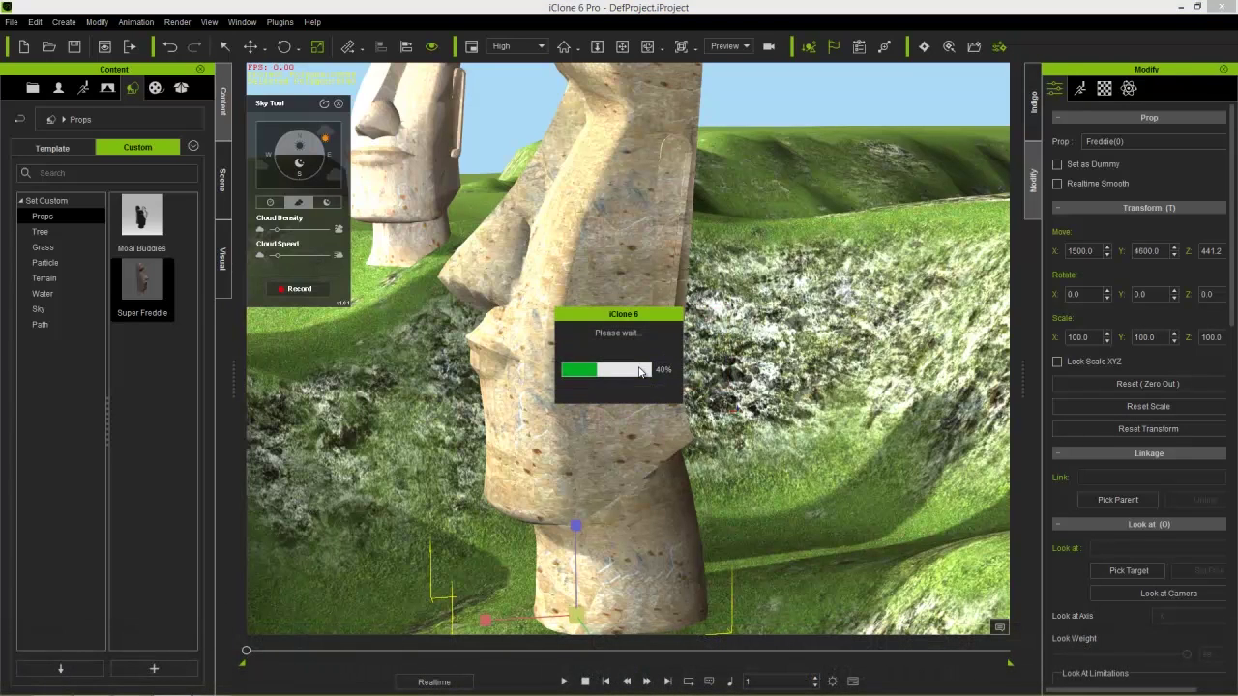
text(Big Fred)
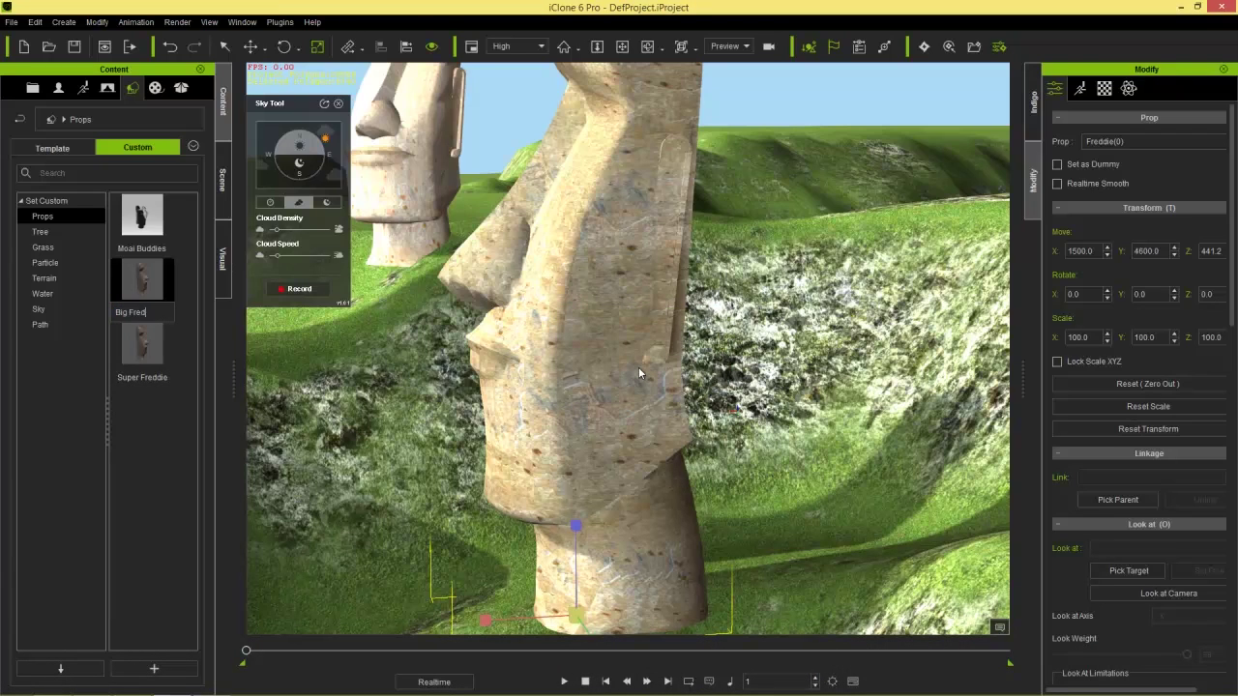
text(die)
key(Return)
right_drag(585, 429, 668, 530)
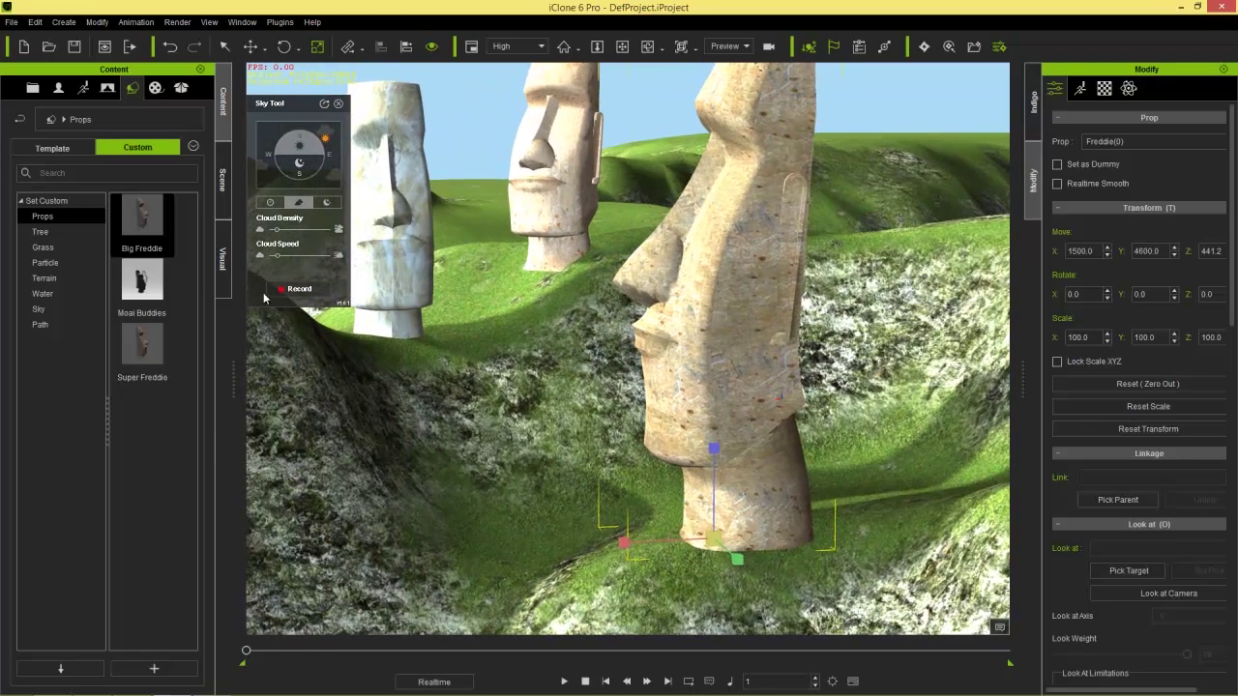
Drop a test Big Freddie copy onto the terrain and view it from the side.
drag(147, 224, 491, 534)
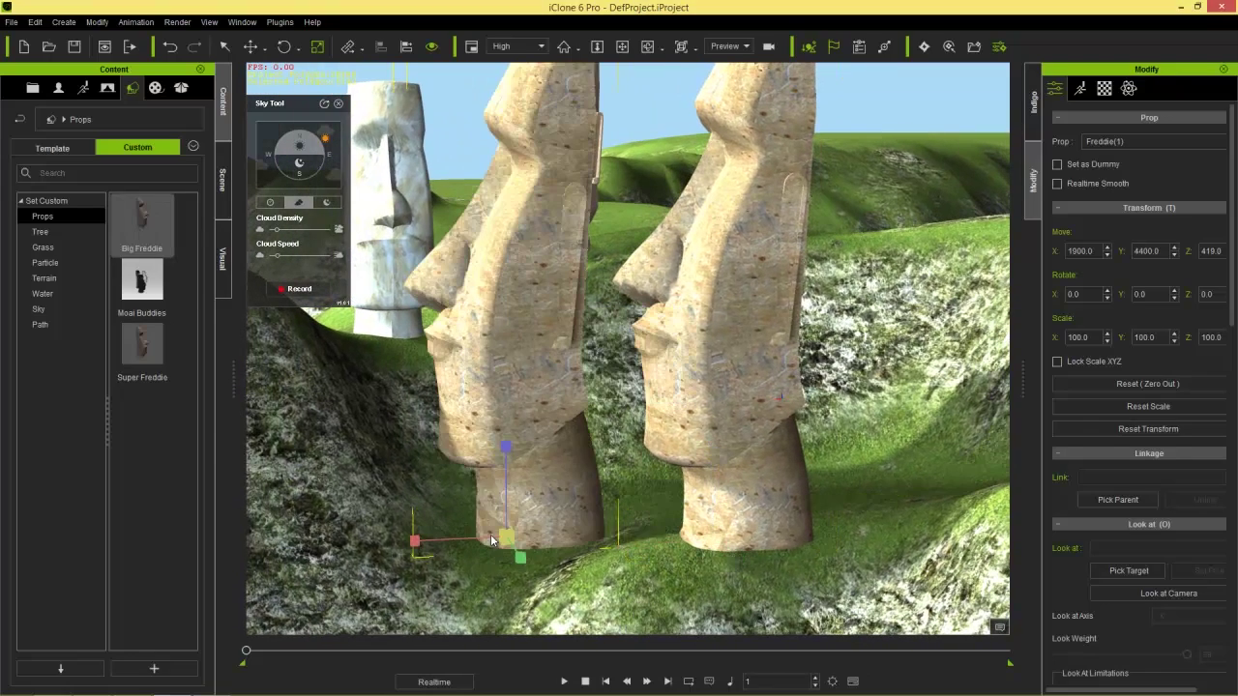
middle_drag(502, 431, 505, 474)
right_drag(505, 474, 704, 495)
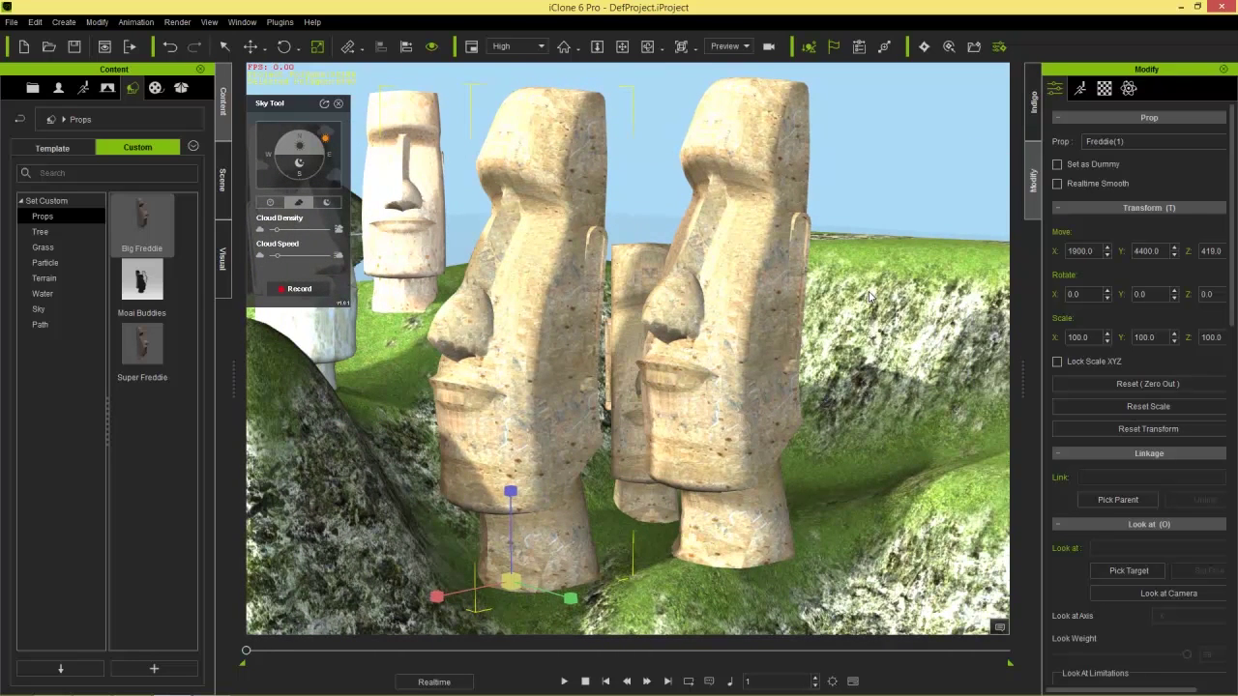
right_drag(855, 314, 747, 310)
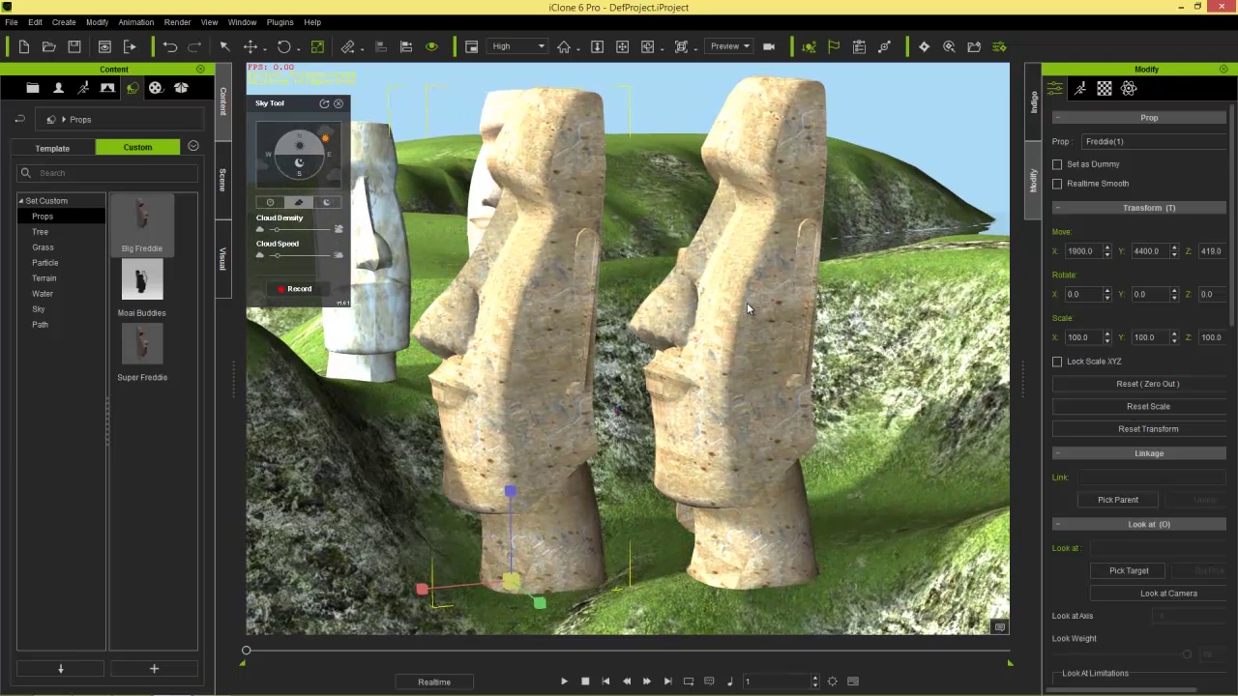
Delete the foreground test moai copies and select the Moai_Statues group.
click(747, 303)
click(536, 305)
key(Delete)
right_drag(613, 311, 691, 420)
click(658, 395)
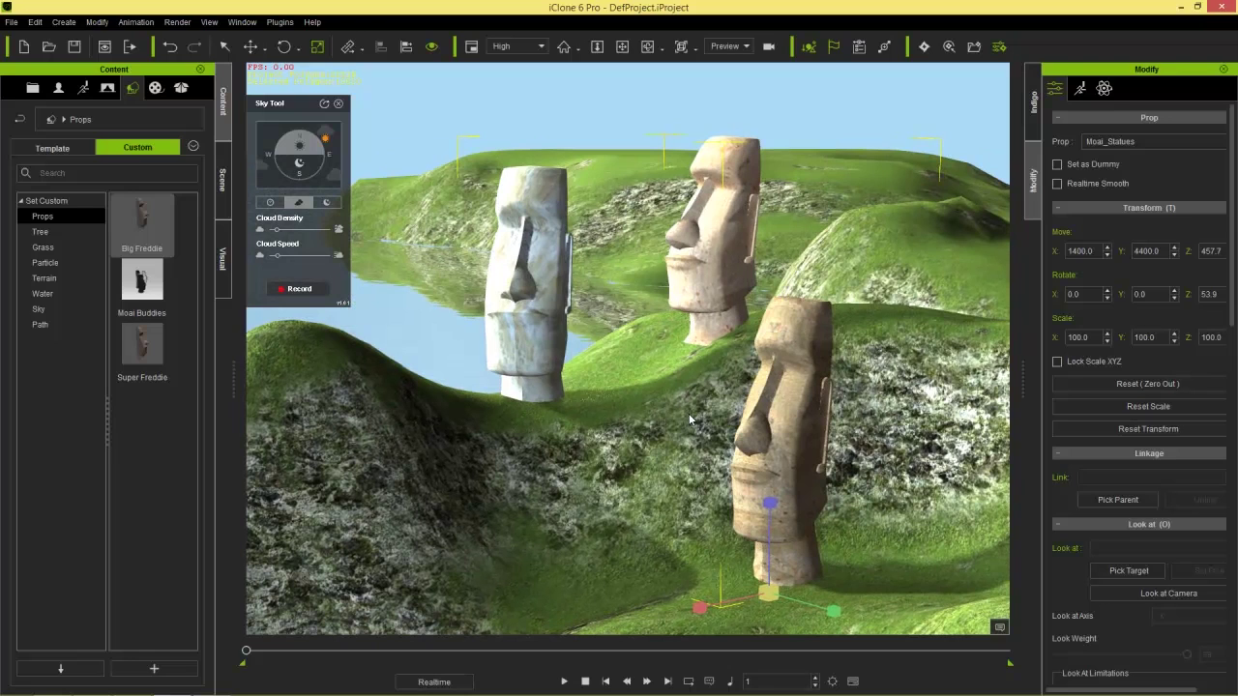